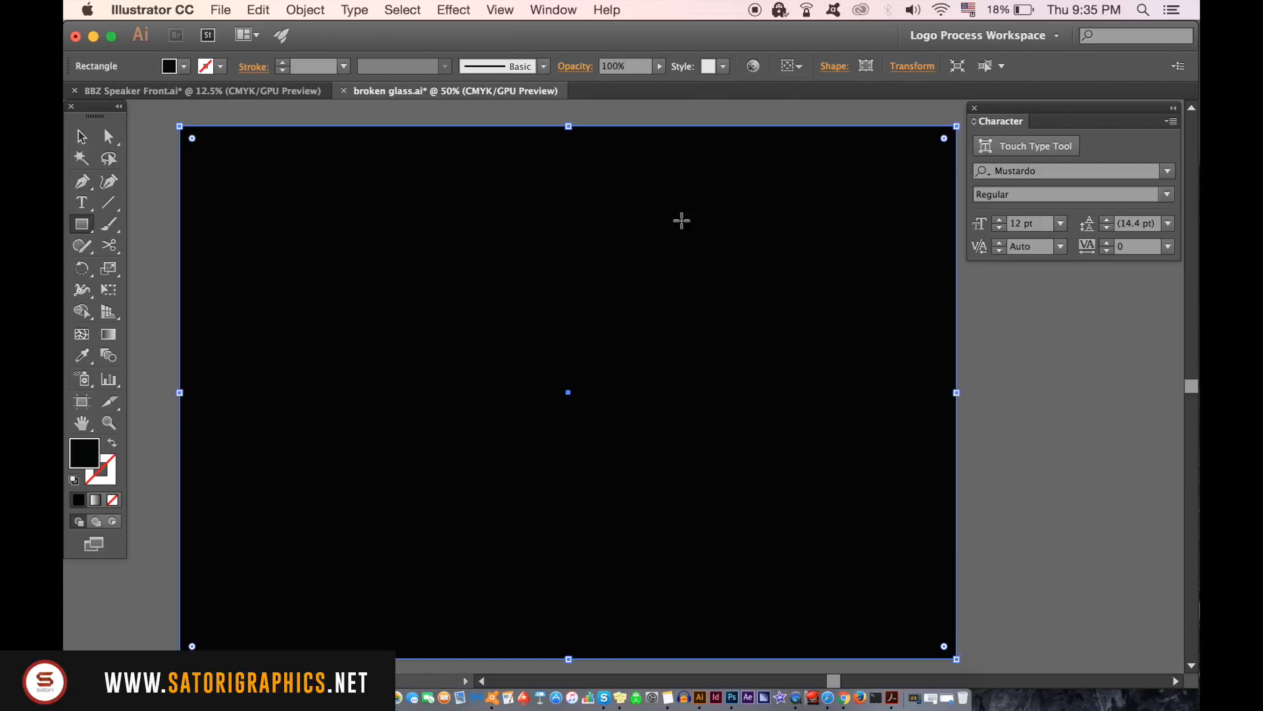
Step: Lock the black background rectangle so it cannot be selected
left_click(329, 8)
mouse_move(429, 109)
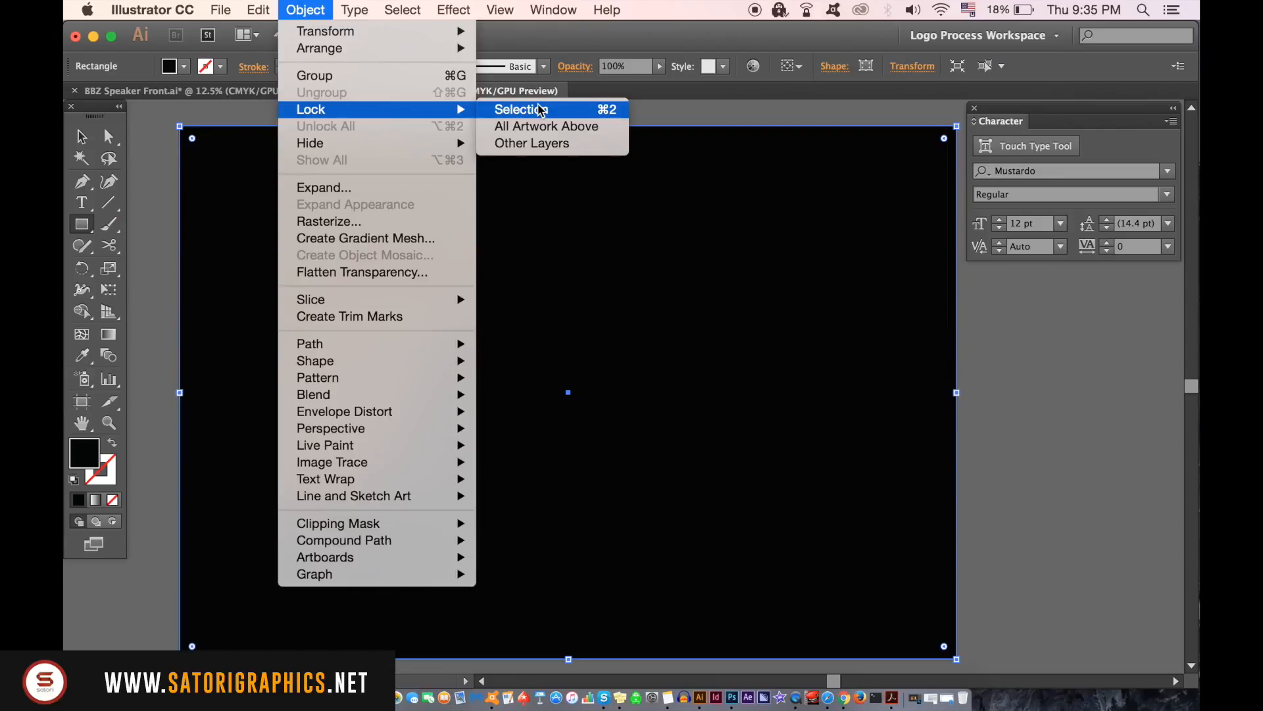
left_click(929, 326)
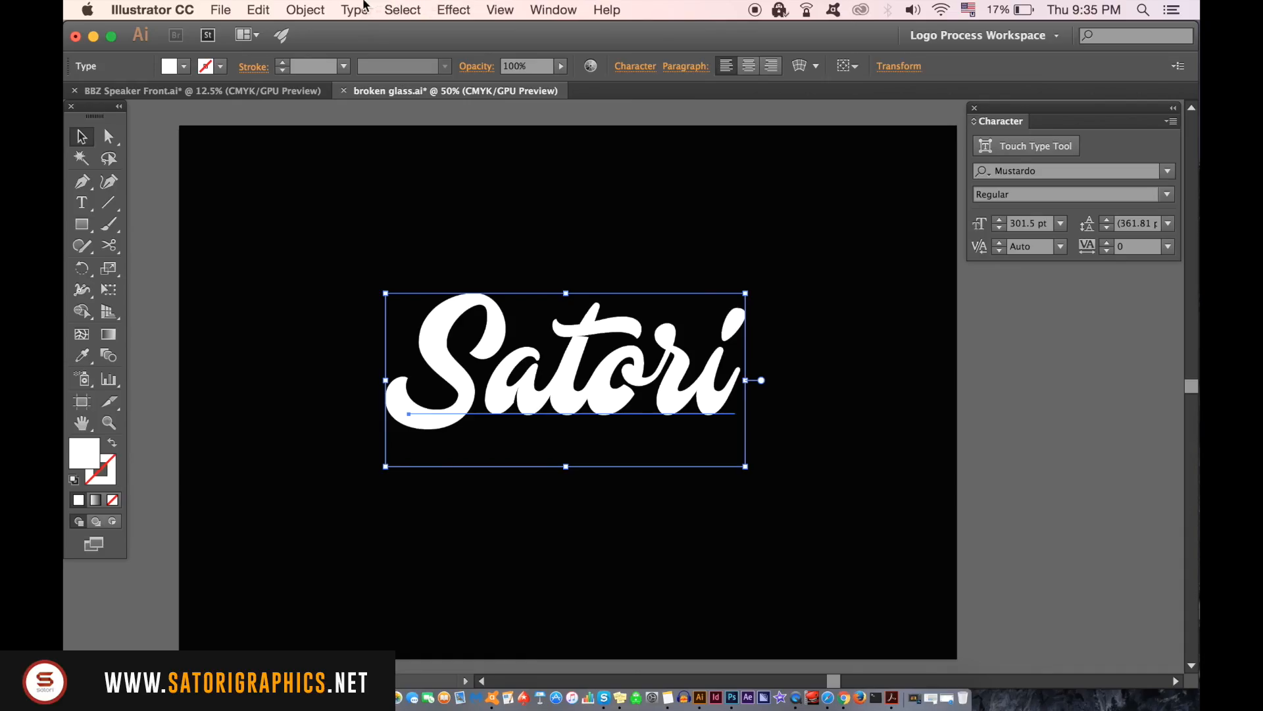
Step: Convert the white Satori text to outlines and ungroup its letters
left_click(364, 7)
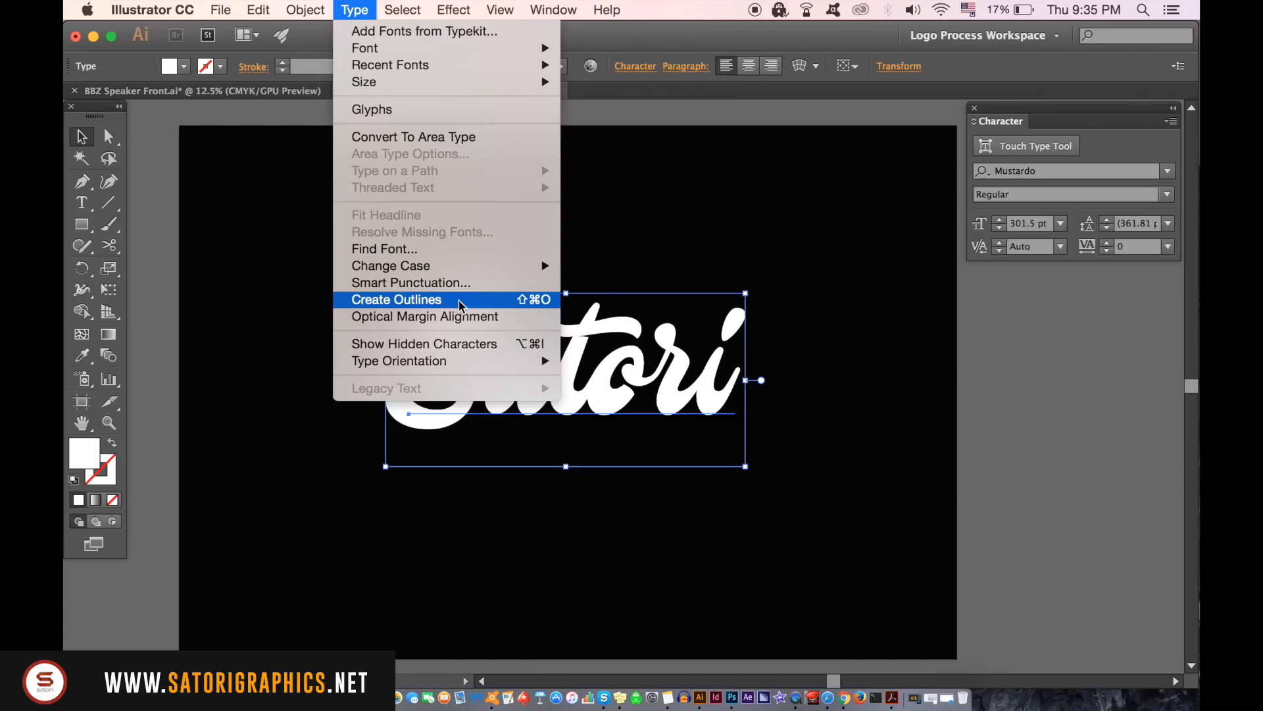
left_click(644, 281)
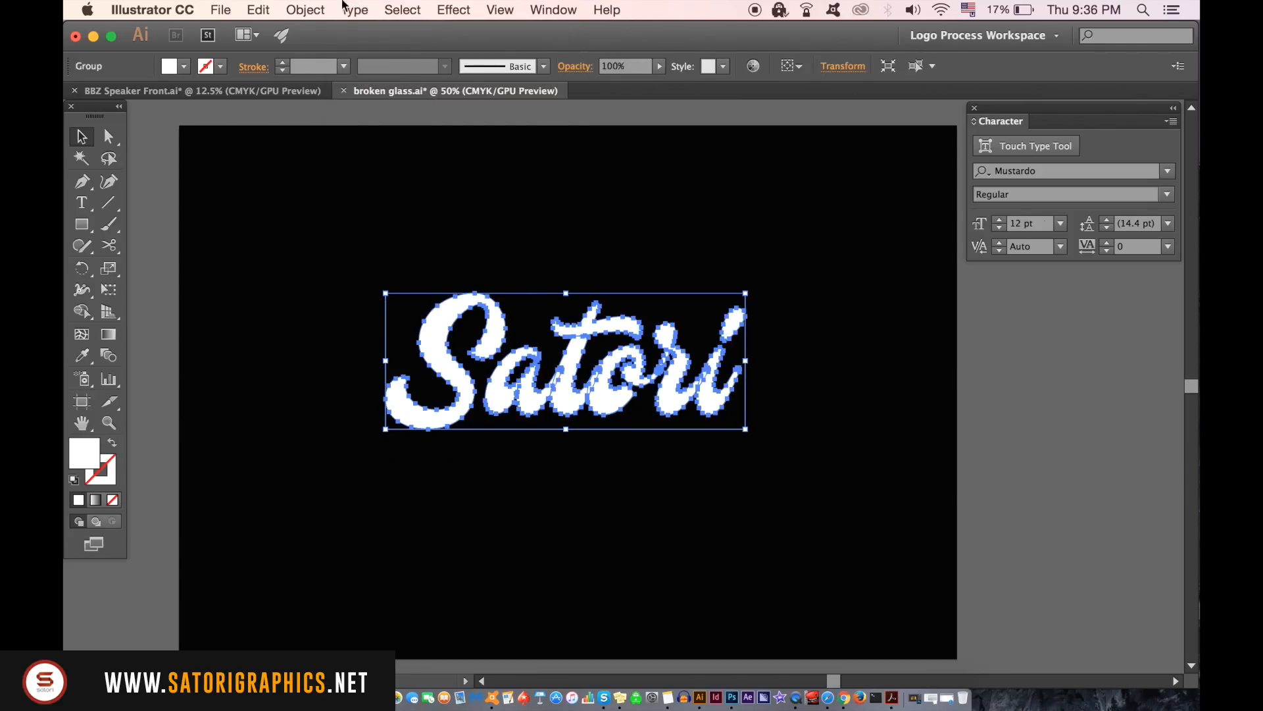
left_click(325, 8)
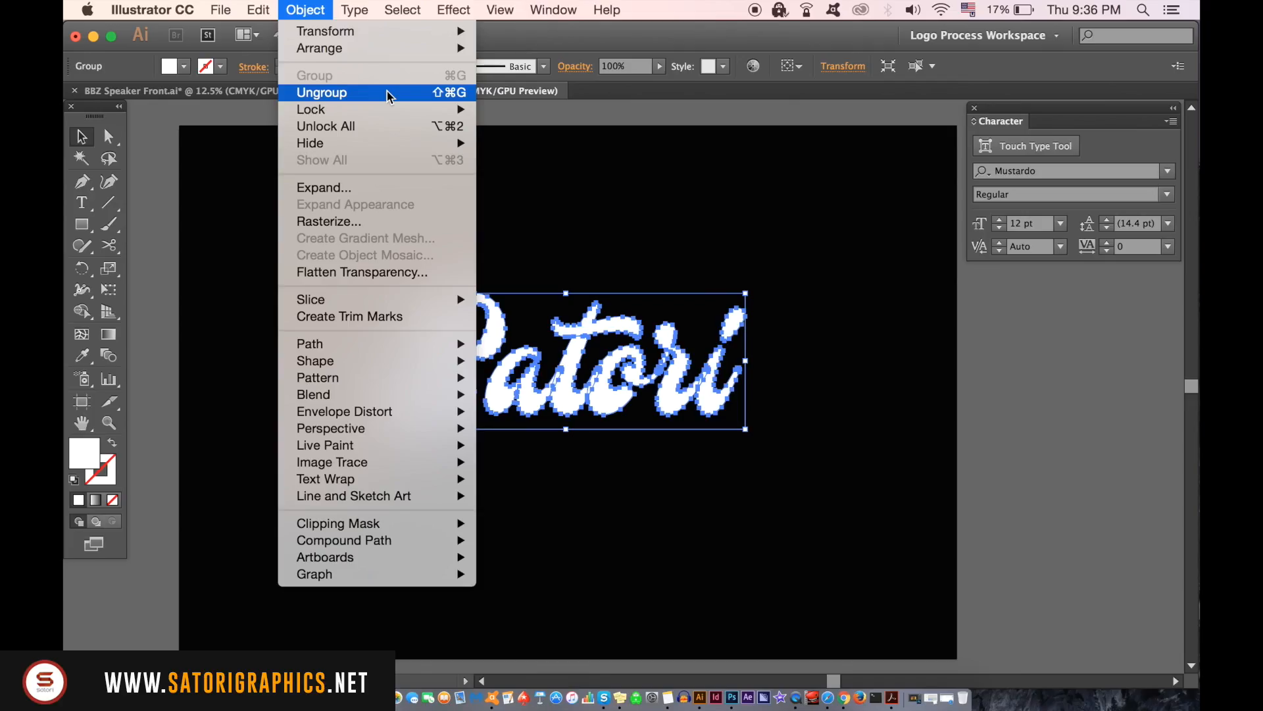
left_click(703, 395)
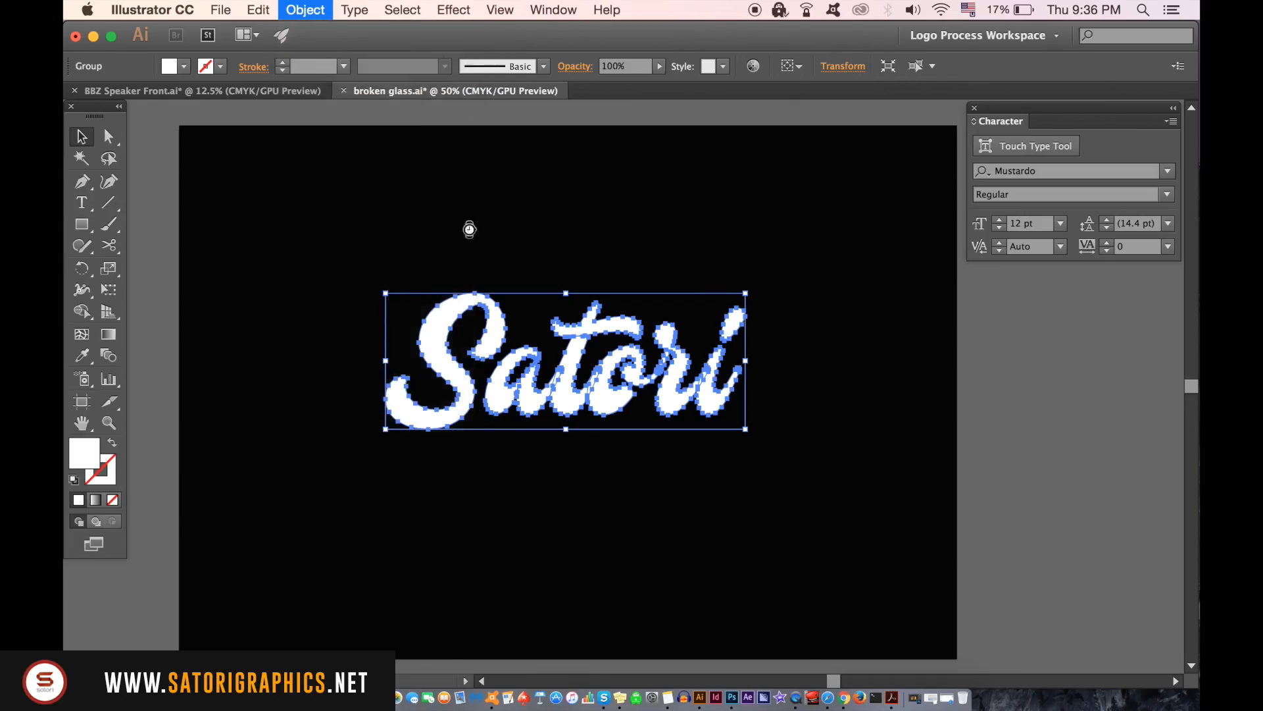
Step: Nudge the letter S slightly up and to the right so that it overlaps the neighbouring letter a
left_click(554, 275)
left_click(456, 319)
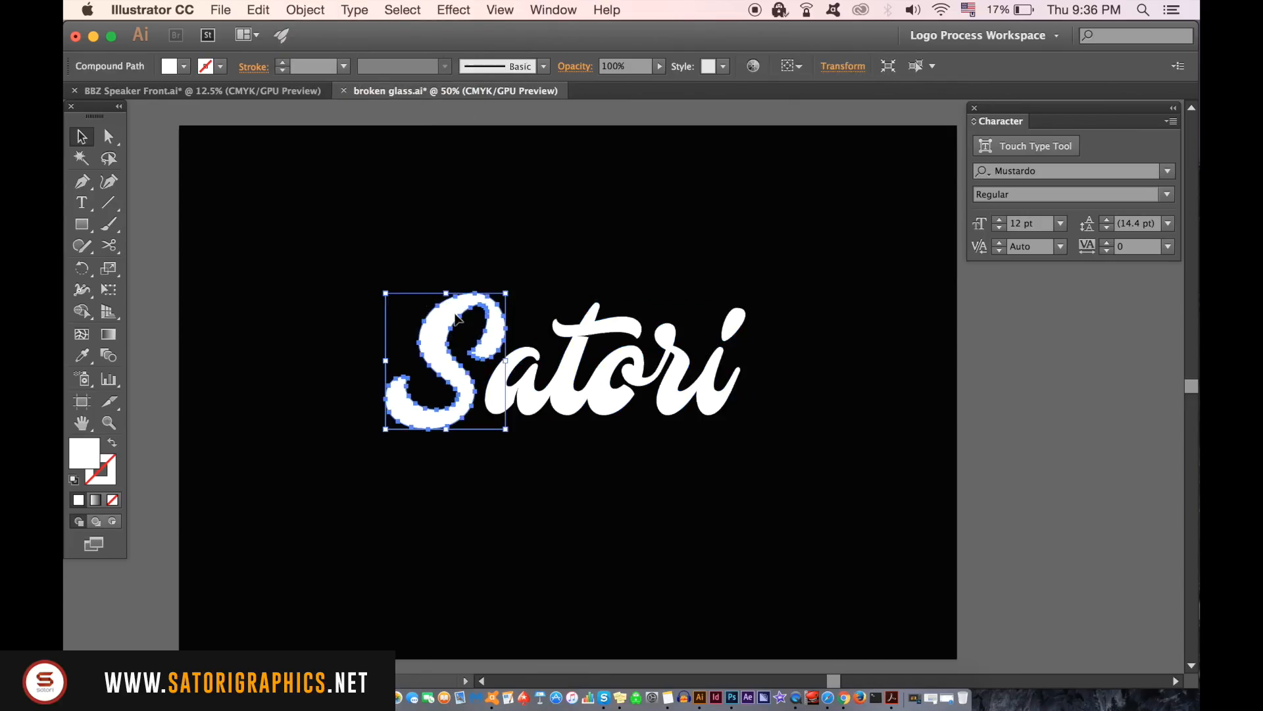
key("Up")
key("Up")
key("Up")
key("Up")
key("Up")
key("Up")
key("Up")
key("Up")
key("Up")
key("Up")
key("Up")
key("Up")
key("Up")
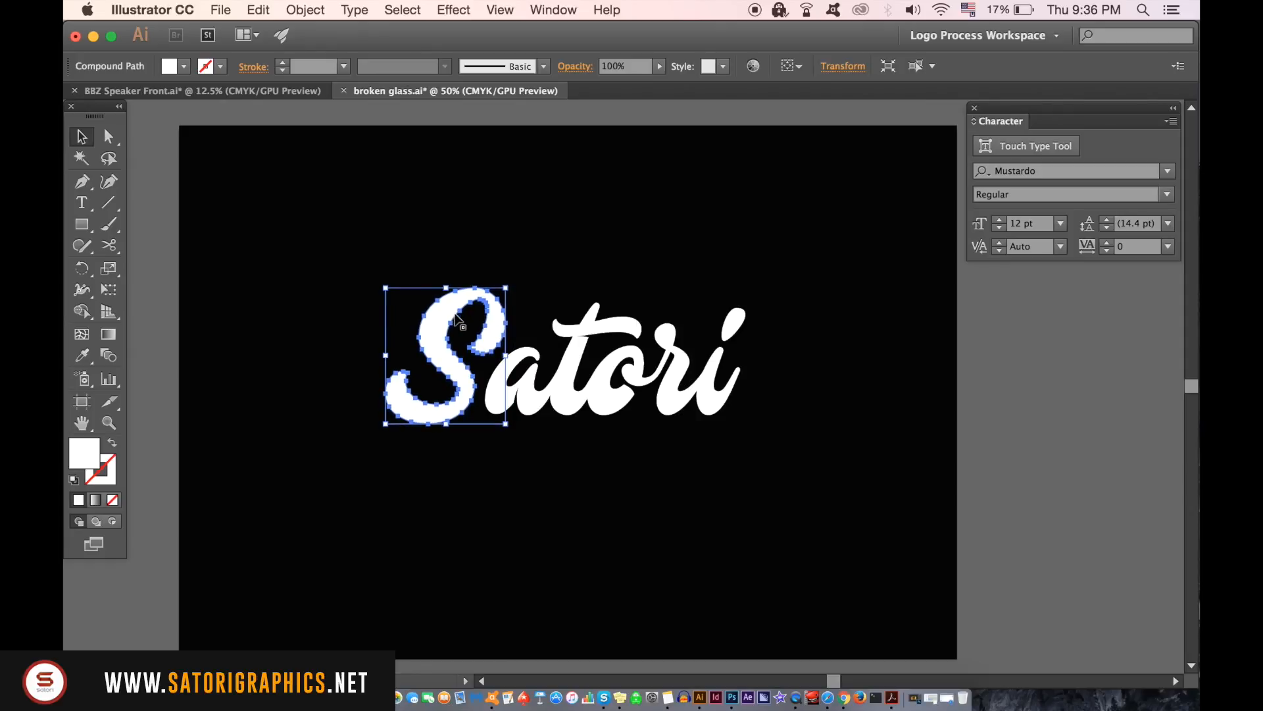
key("Up")
key("Up")
key("Up")
key("Right")
key("Right")
key("Right")
key("Right")
key("Right")
key("Right")
key("Right")
key("Right")
key("Right")
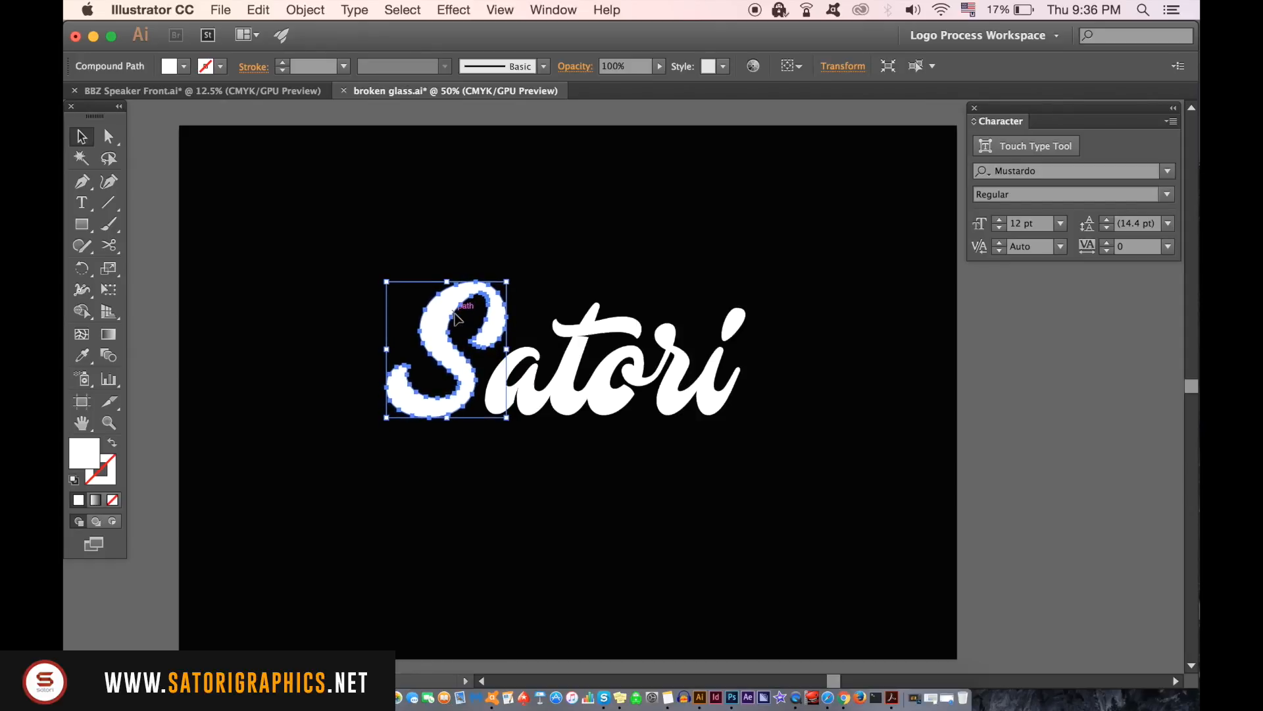
key("Right")
key("Right")
key("Right")
key("Right")
key("Right")
key("Right")
key("Right")
key("Right")
key("Right")
key("Right")
key("Right")
key("Right")
key("Right")
key("Right")
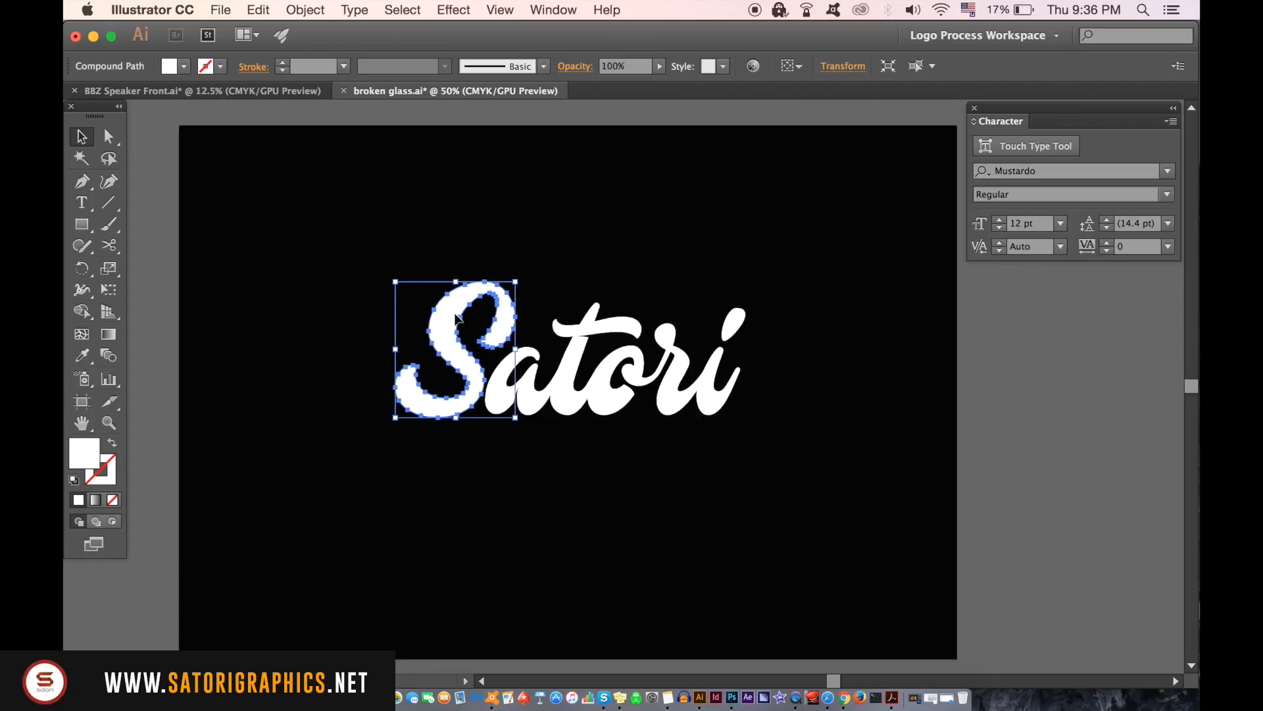
left_click(329, 305)
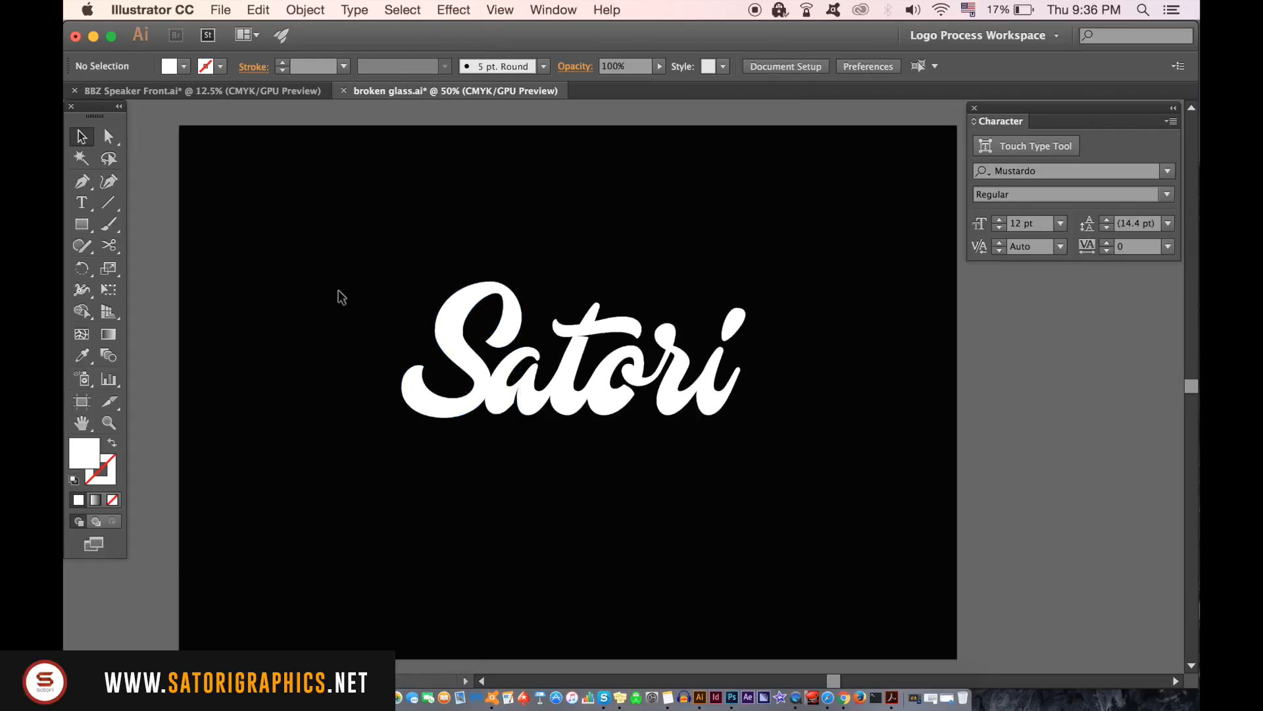
Step: Unite all the letters of the word into one merged shape with Pathfinder
left_click_drag(362, 207, 839, 434)
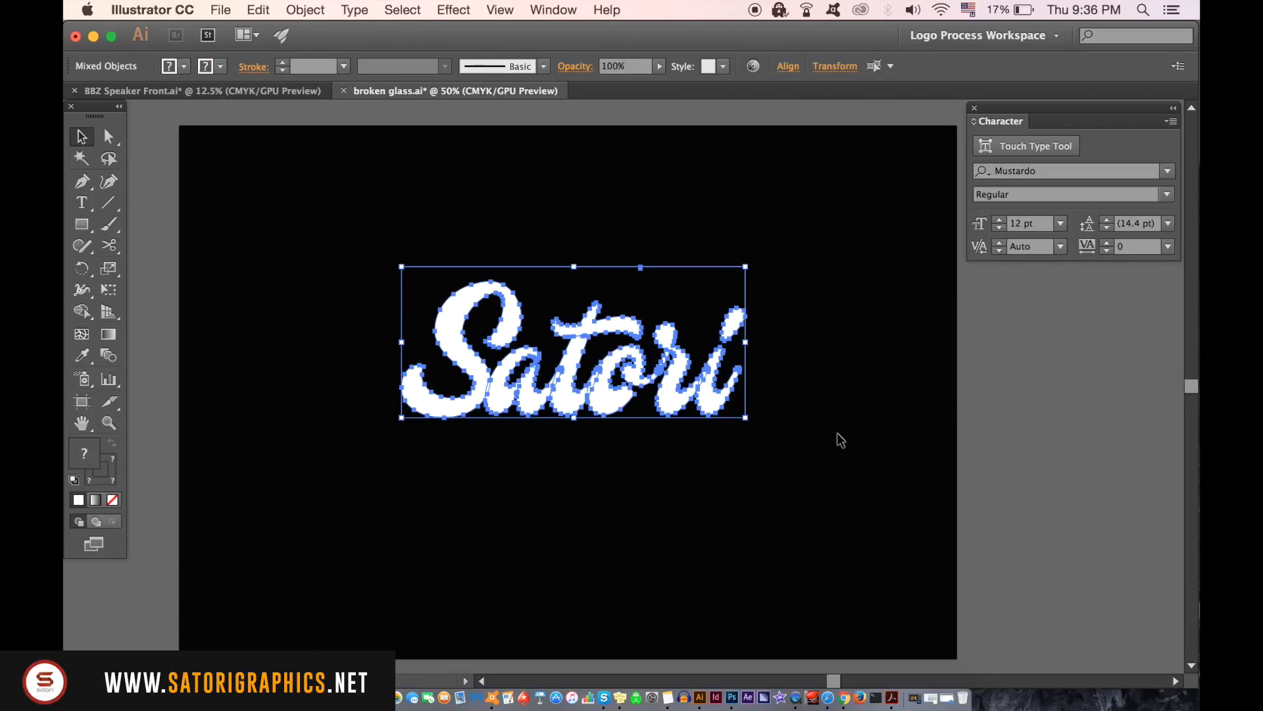
left_click(541, 8)
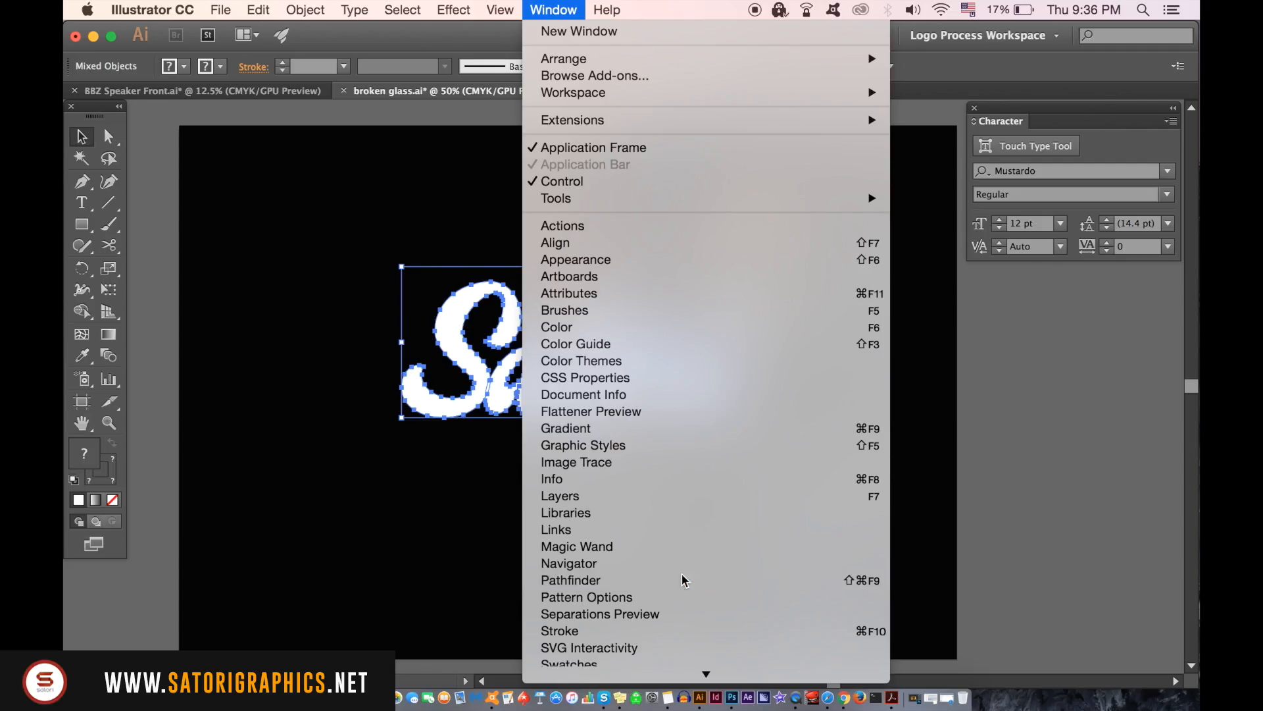
left_click(556, 362)
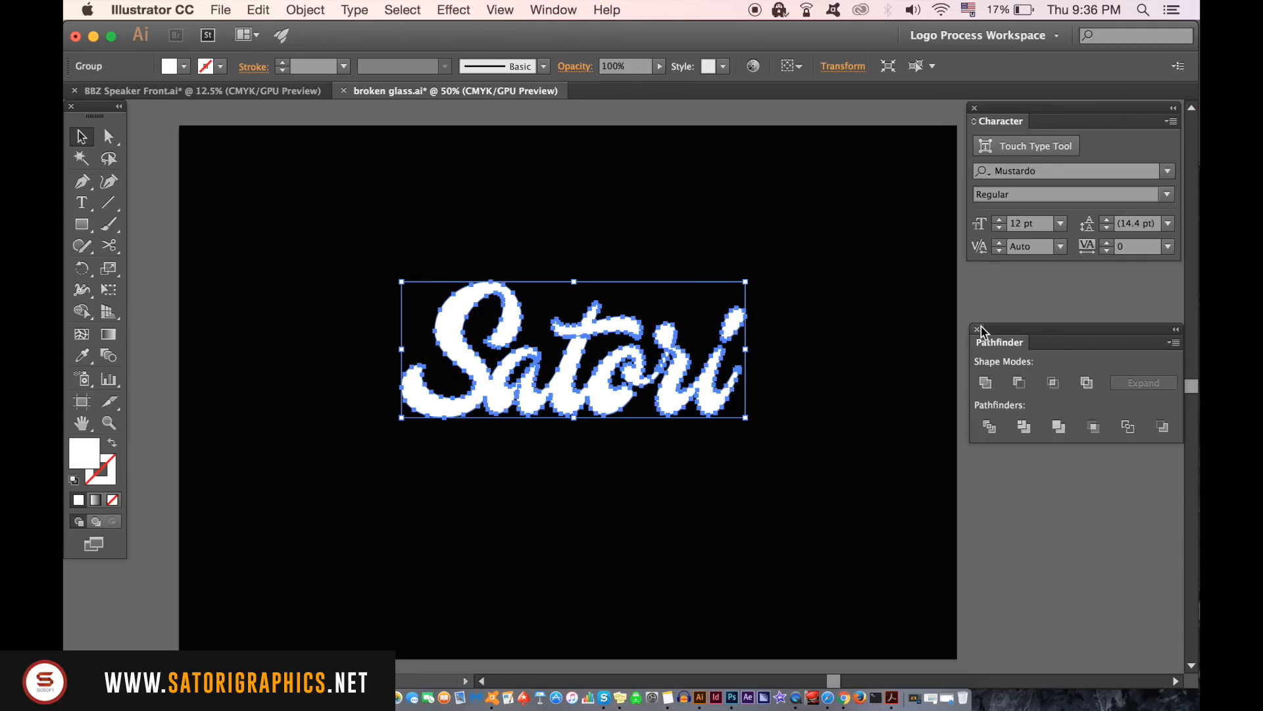
left_click(977, 329)
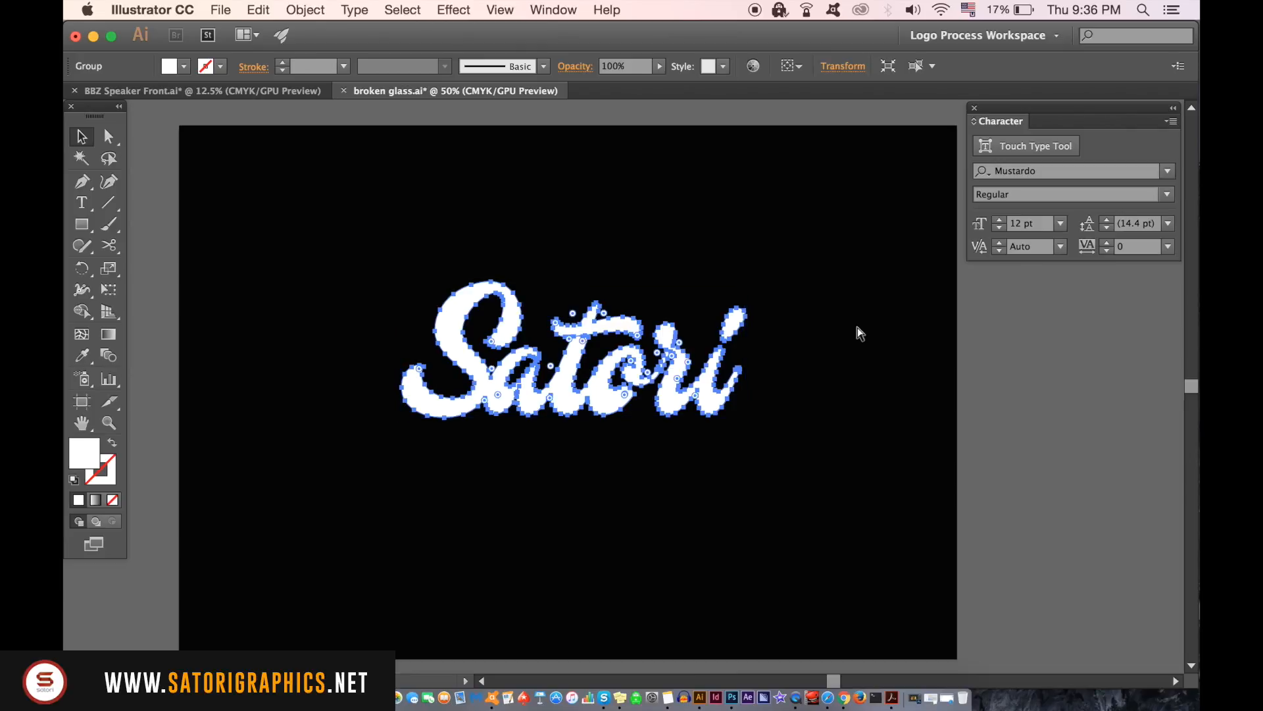
Step: Place a duplicate of the merged Satori lettering outside the artboard, to its right
key("super+plus")
left_click_drag(848, 324, 848, 362)
key("super+minus")
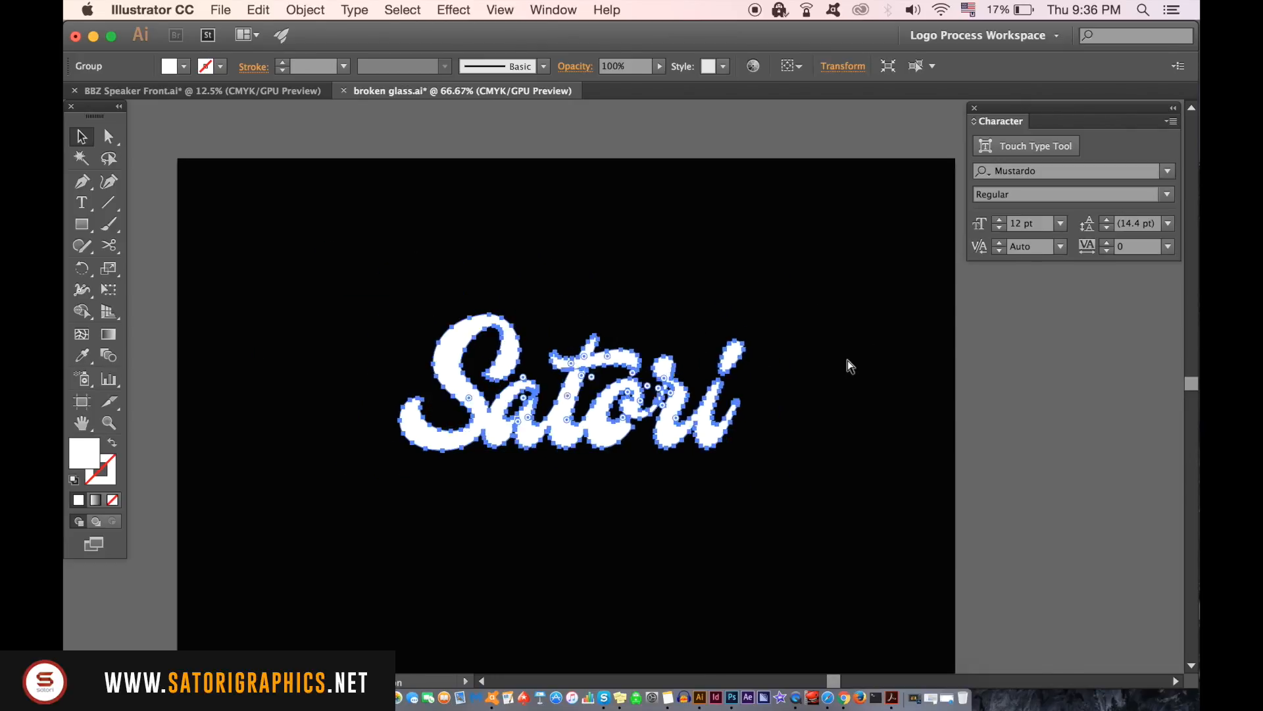
key("super+minus")
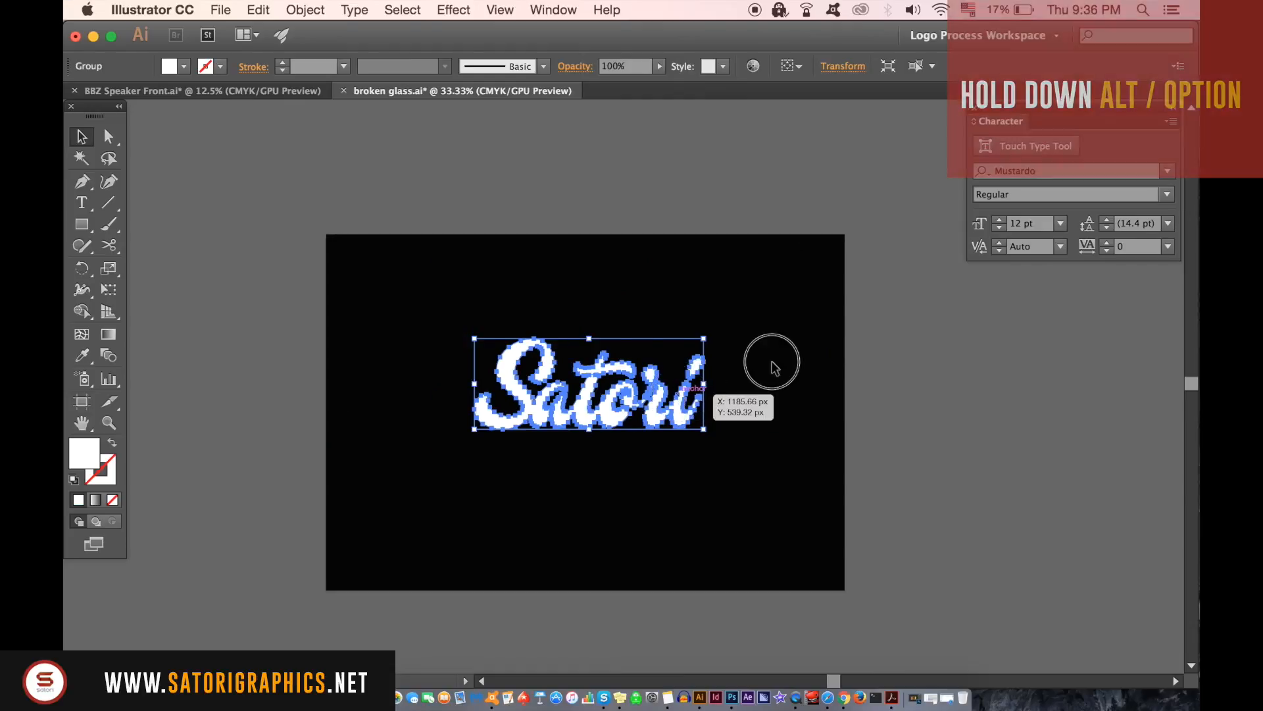
left_click_drag(685, 257, 1061, 381, "alt")
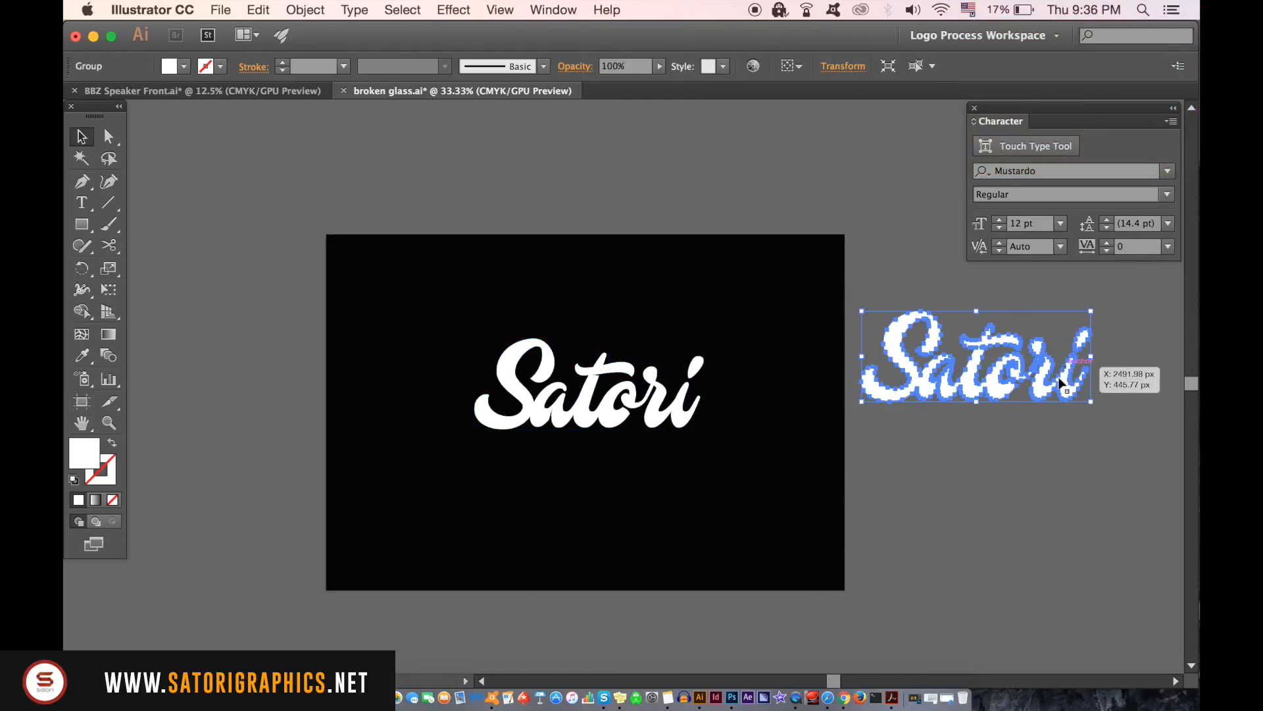
left_click(930, 453)
Step: Move the original Satori lettering slightly down to about the artboard's centre and close the Character panel
key("super+plus")
left_click_drag(813, 411, 802, 377)
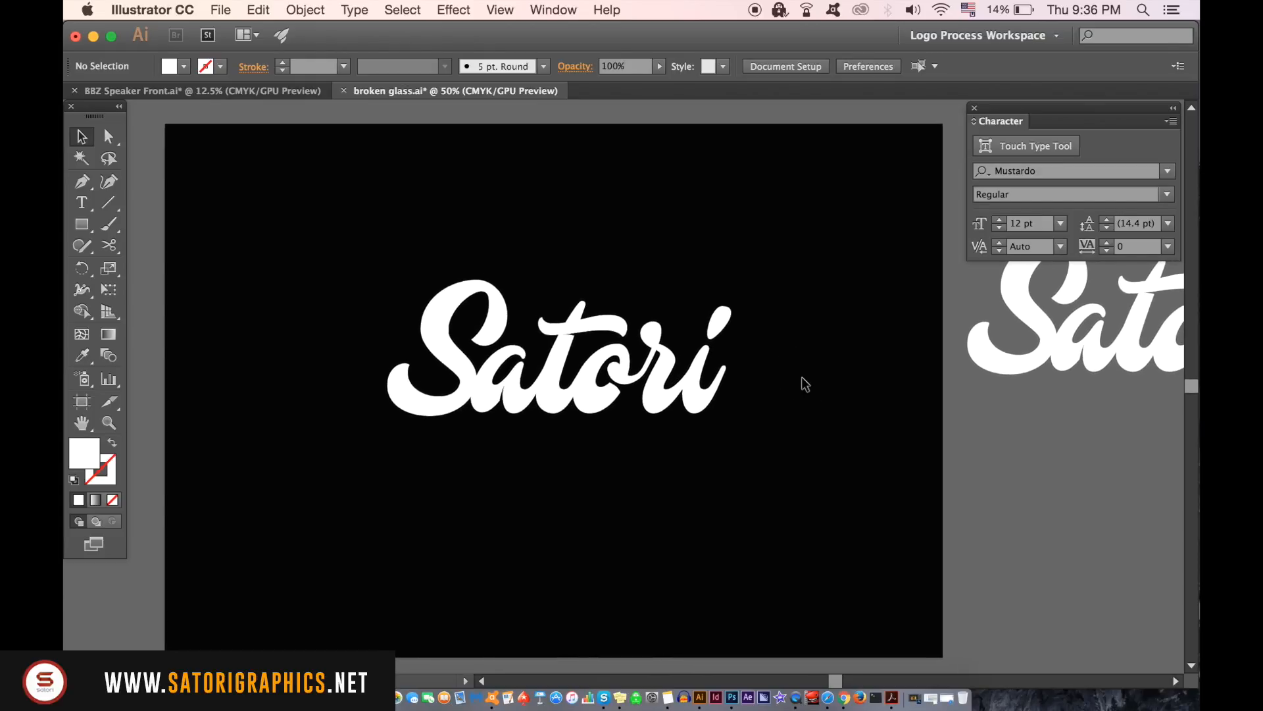
left_click_drag(693, 372, 691, 411)
left_click(974, 107)
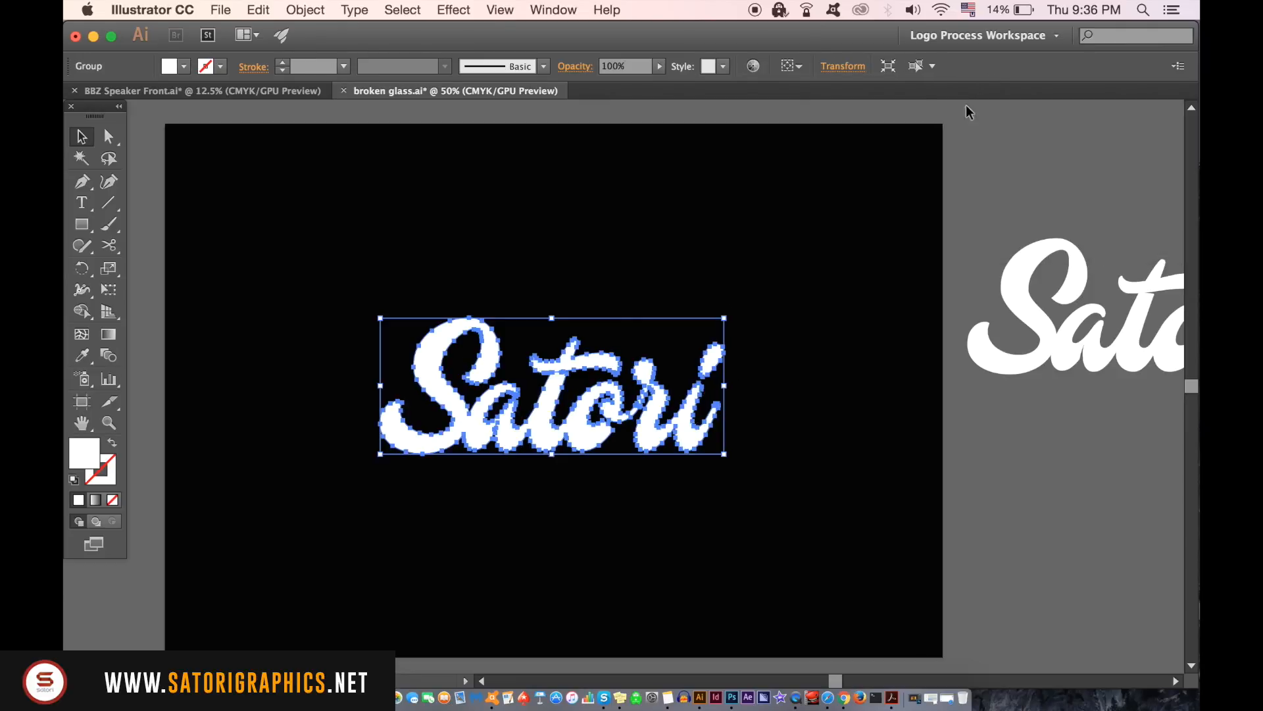
Step: Open the appearance attributes of the Satori group and add a new stroke to it
left_click(560, 8)
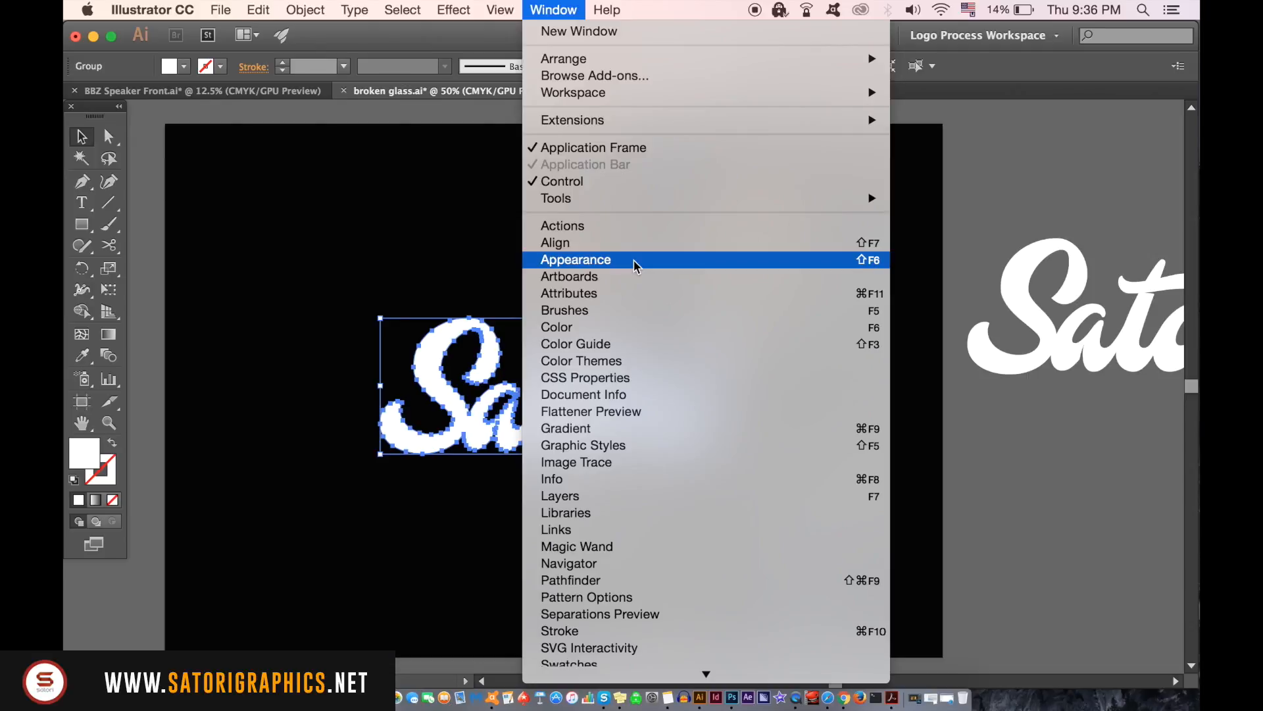
left_click(415, 344)
left_click_drag(1168, 136, 1125, 135)
left_click(1150, 138)
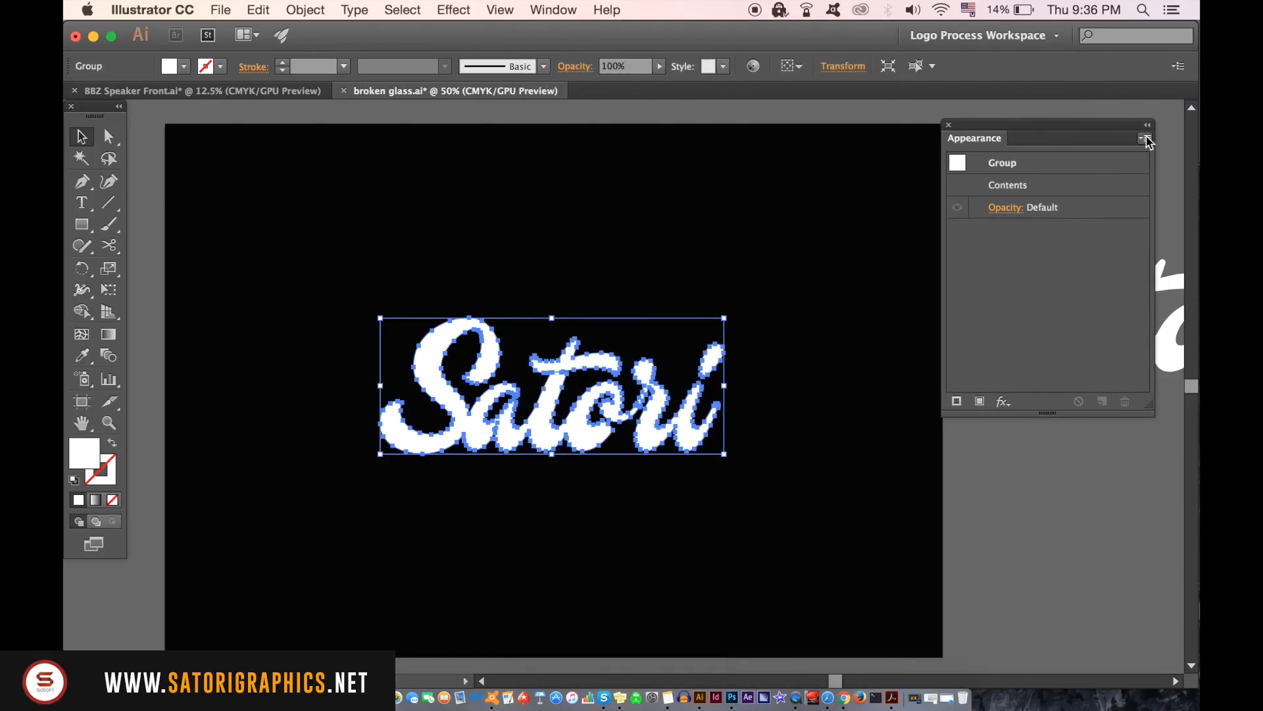
left_click(1150, 138)
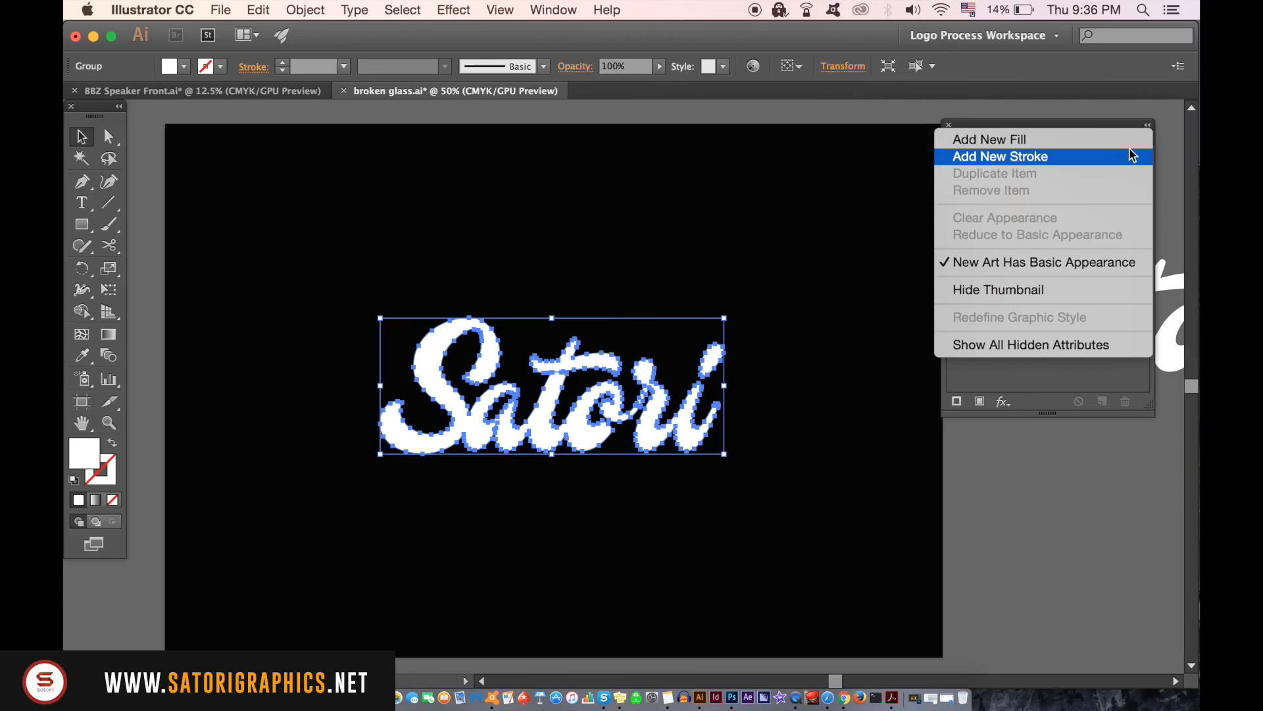
left_click(941, 293)
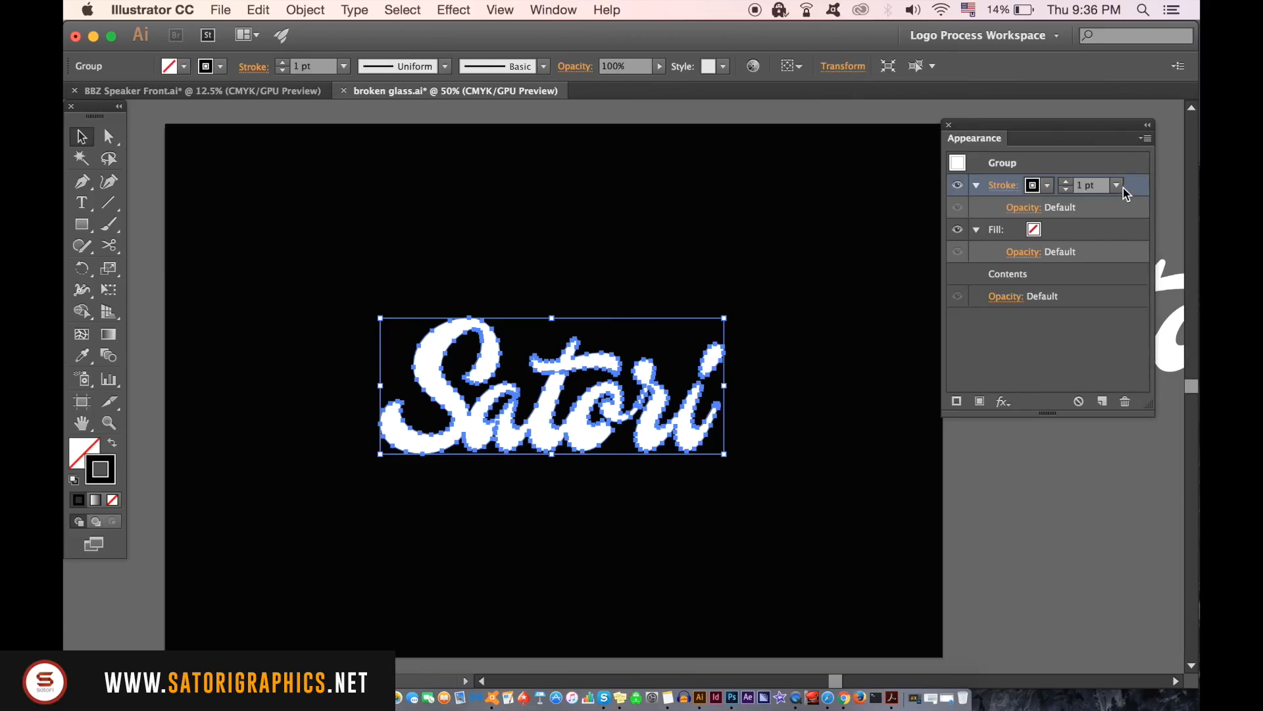
Step: Colour the new stroke pale cream and move it below the fill in the group's appearance order
double_click(100, 468)
left_click(850, 548)
left_click(632, 357)
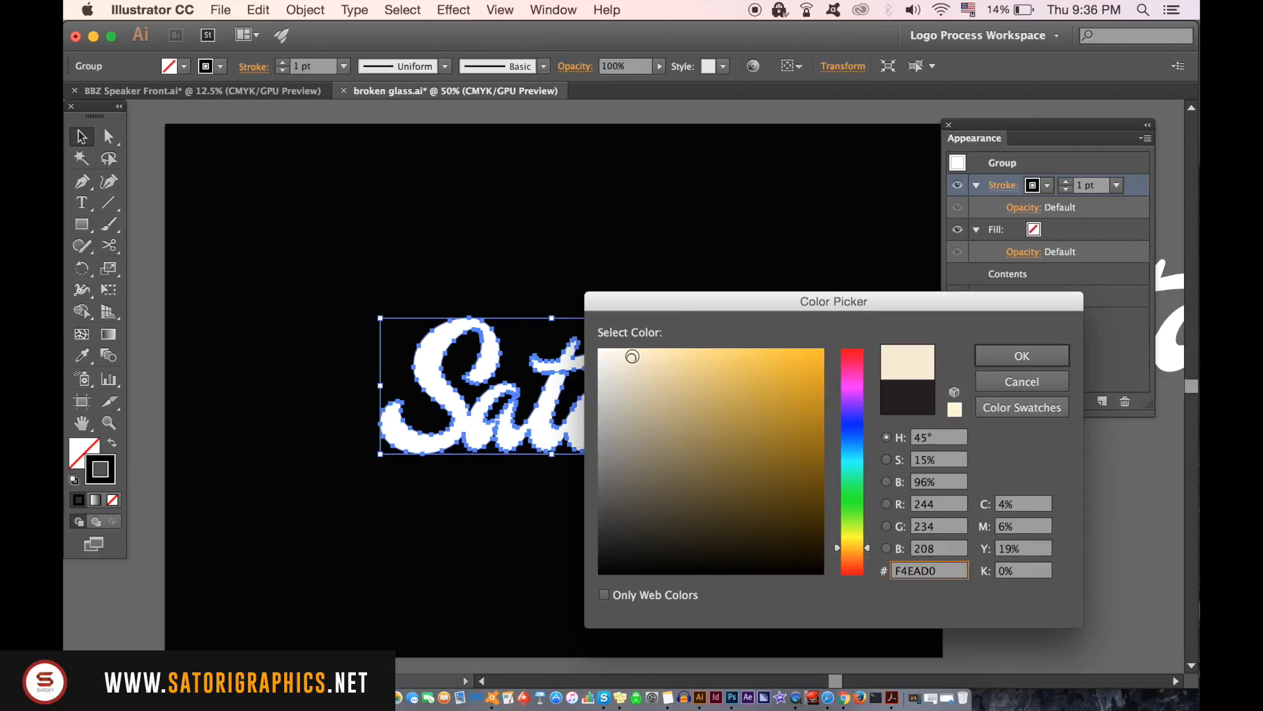
left_click(627, 355)
left_click(1001, 360)
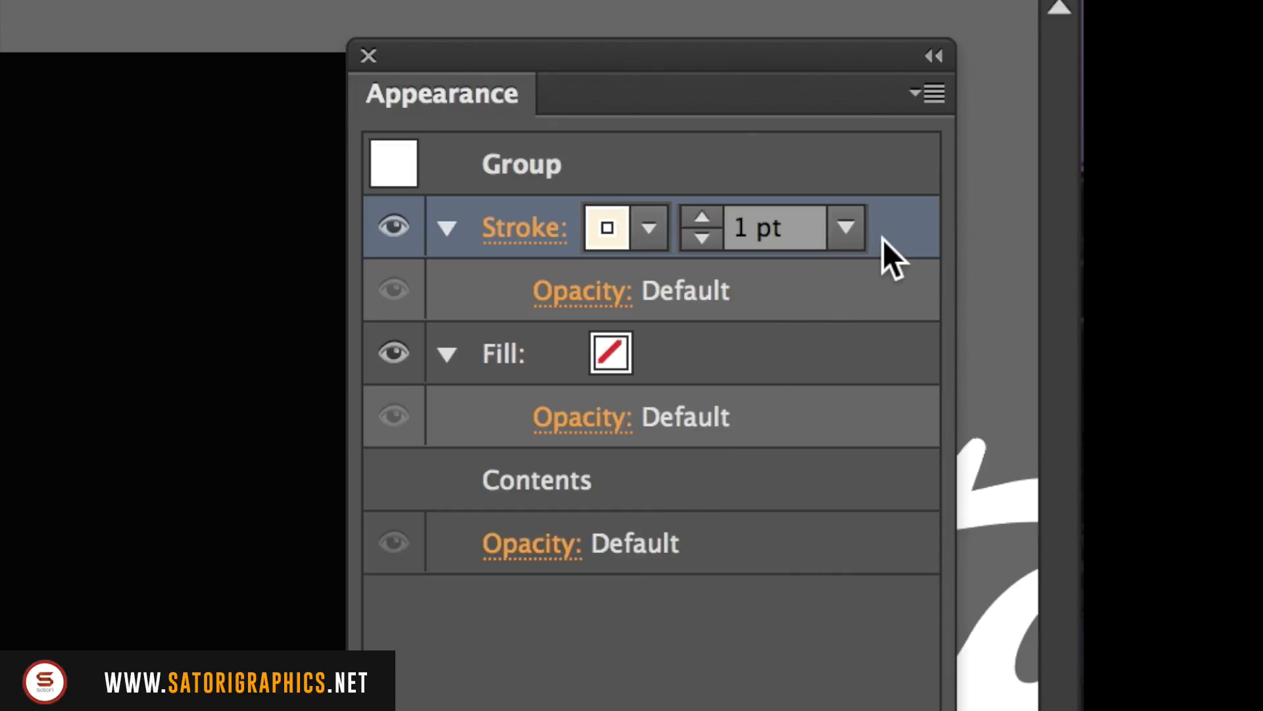
mouse_move(883, 239)
left_mouse_down()
mouse_move(866, 468)
mouse_move(863, 455)
left_mouse_up()
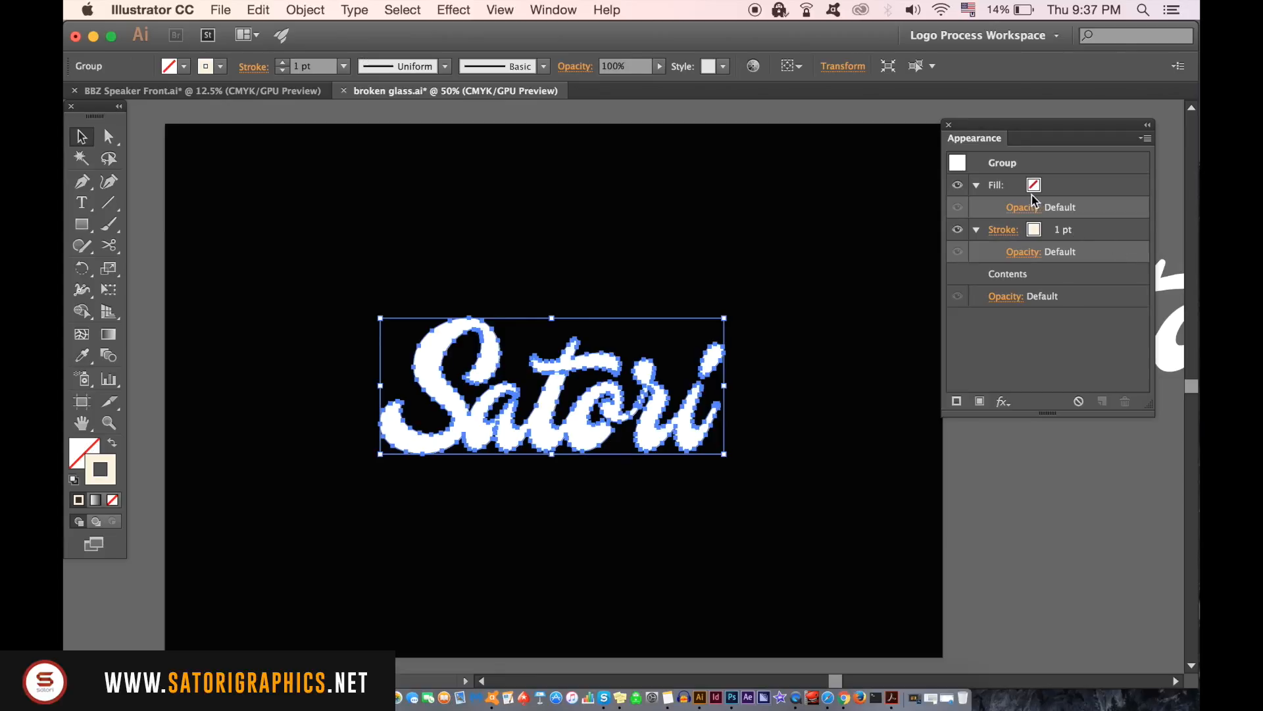
Step: Set the group's fill to a muted brown, about #664F3C
left_click(1032, 195)
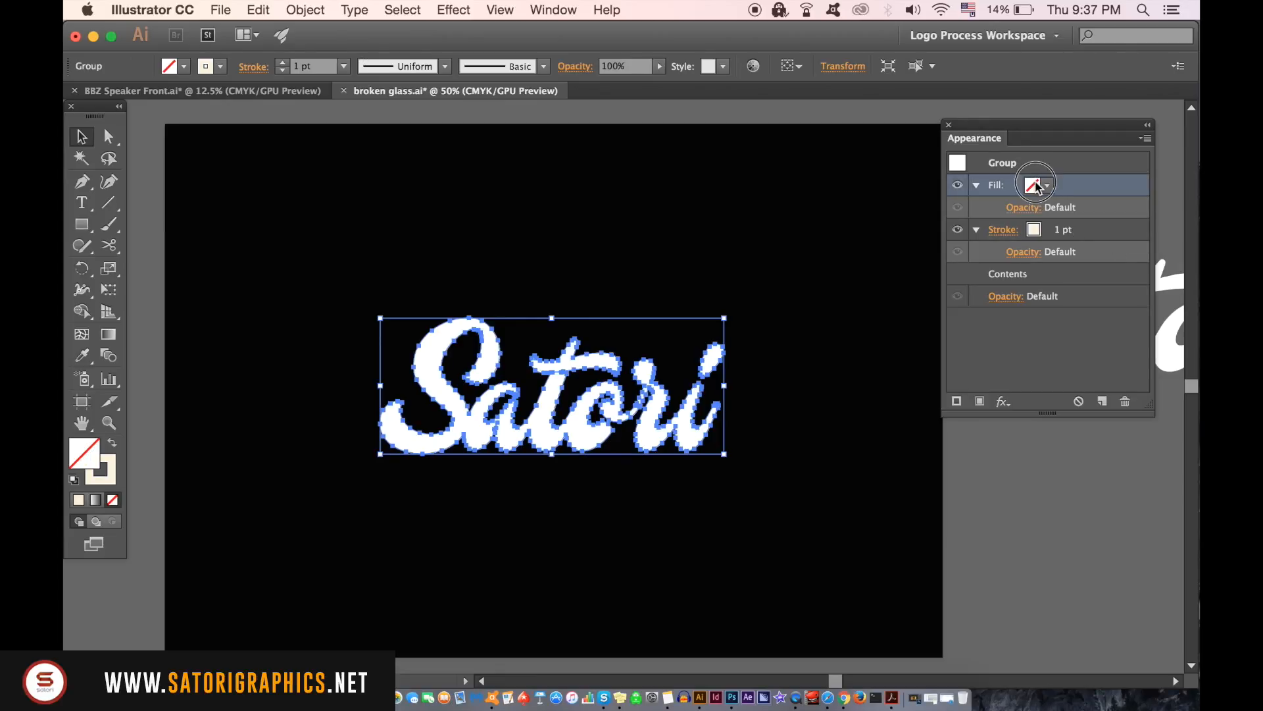
left_click(1033, 187)
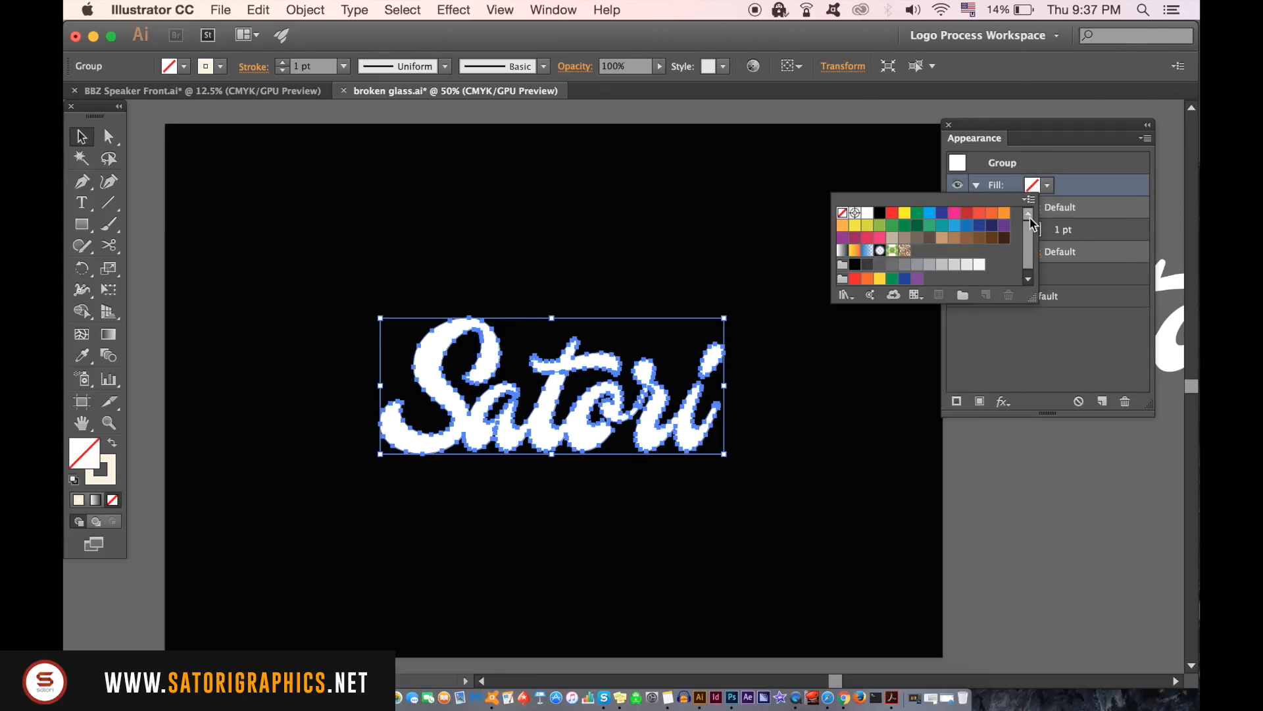
left_click(991, 239)
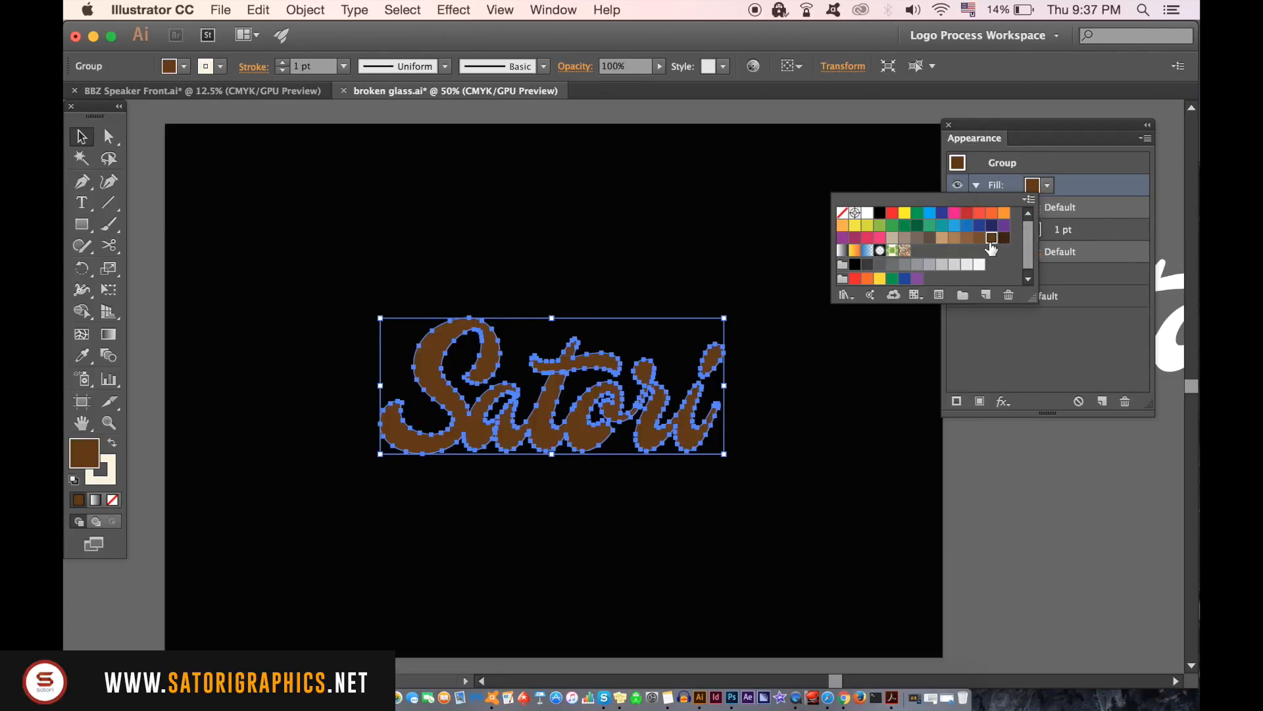
double_click(81, 461)
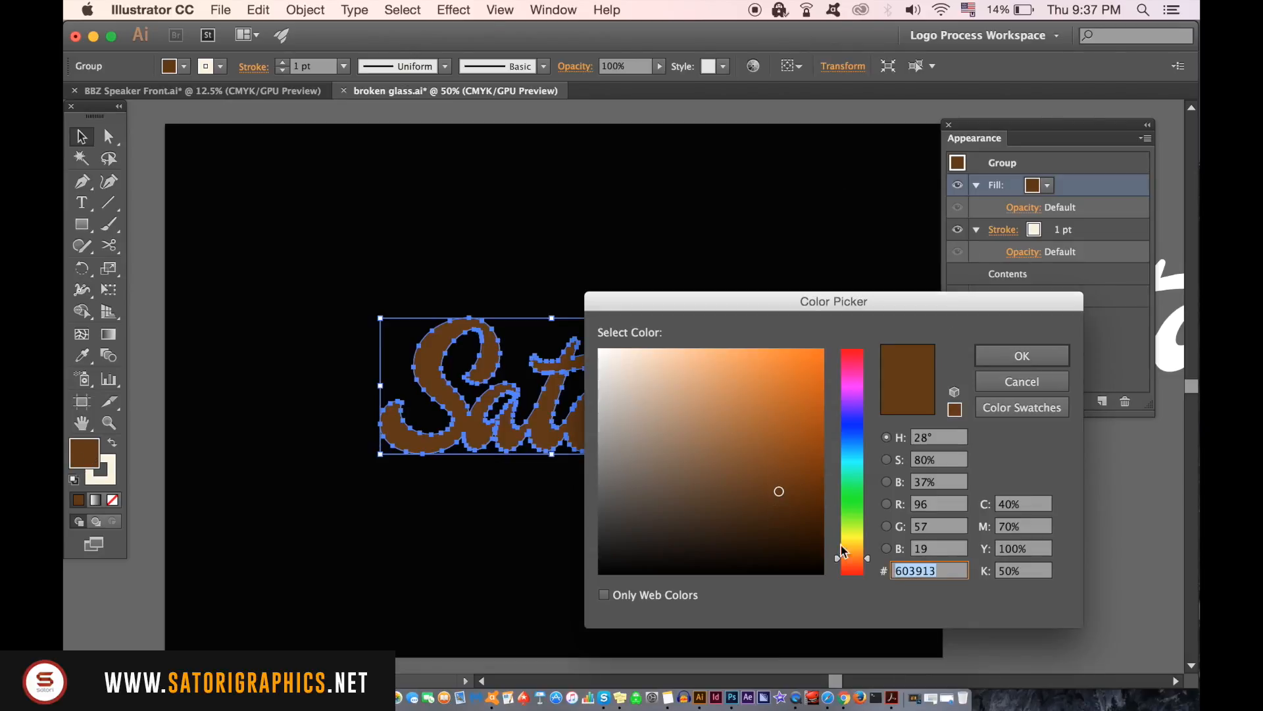
left_click(686, 472)
left_click_drag(687, 473, 690, 485)
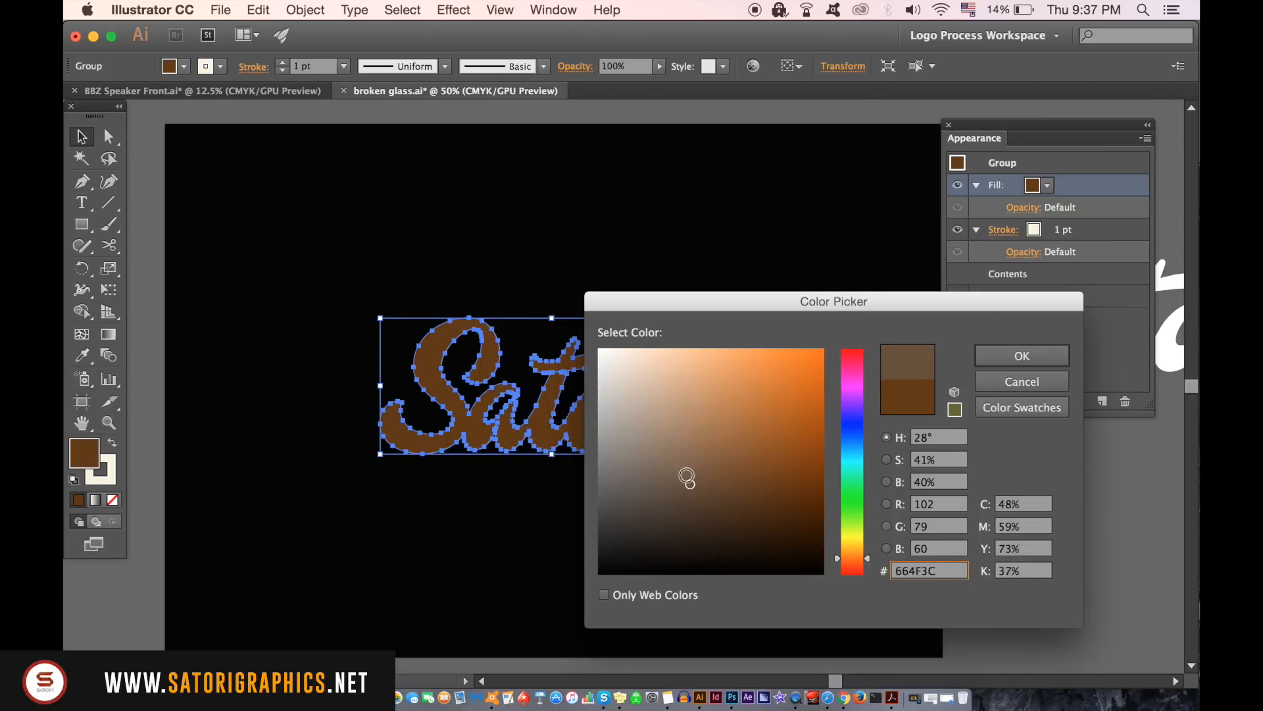
left_click(1003, 358)
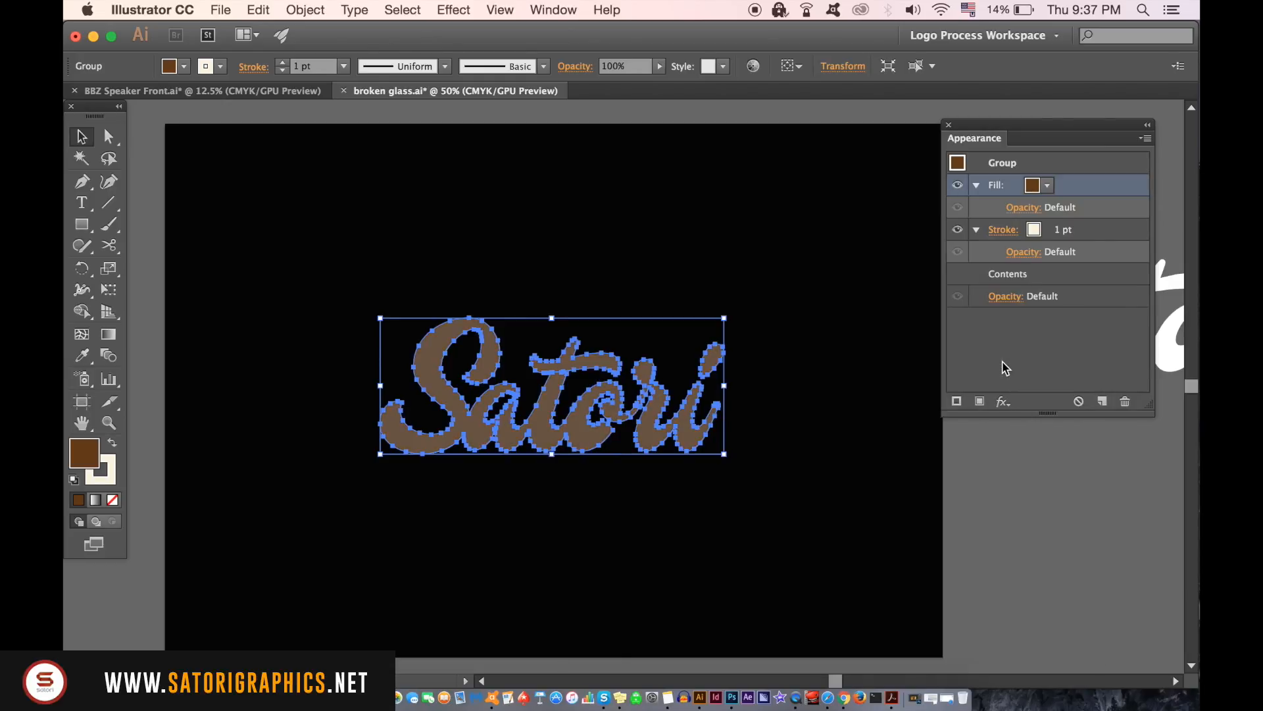
Step: Set the cream stroke's weight to 16 pt and deselect the lettering
left_click(1075, 238)
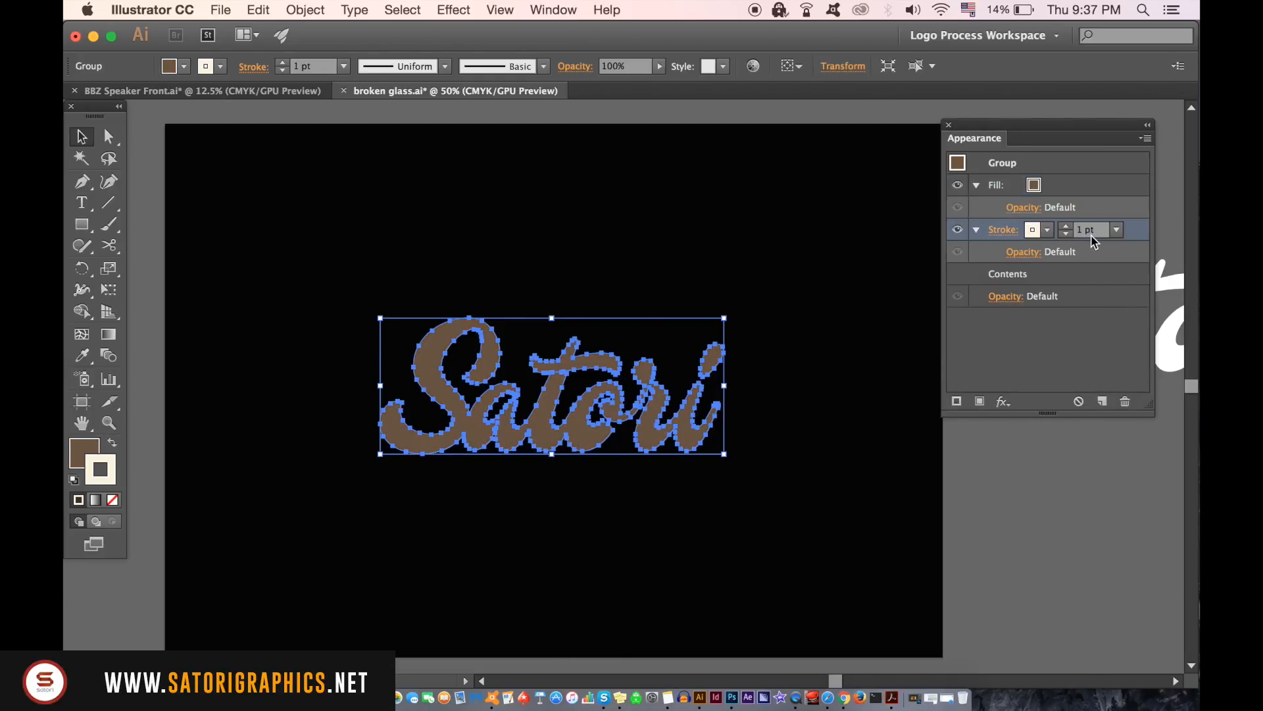
left_click(1067, 228, "shift")
left_click(1067, 228)
left_click(815, 402)
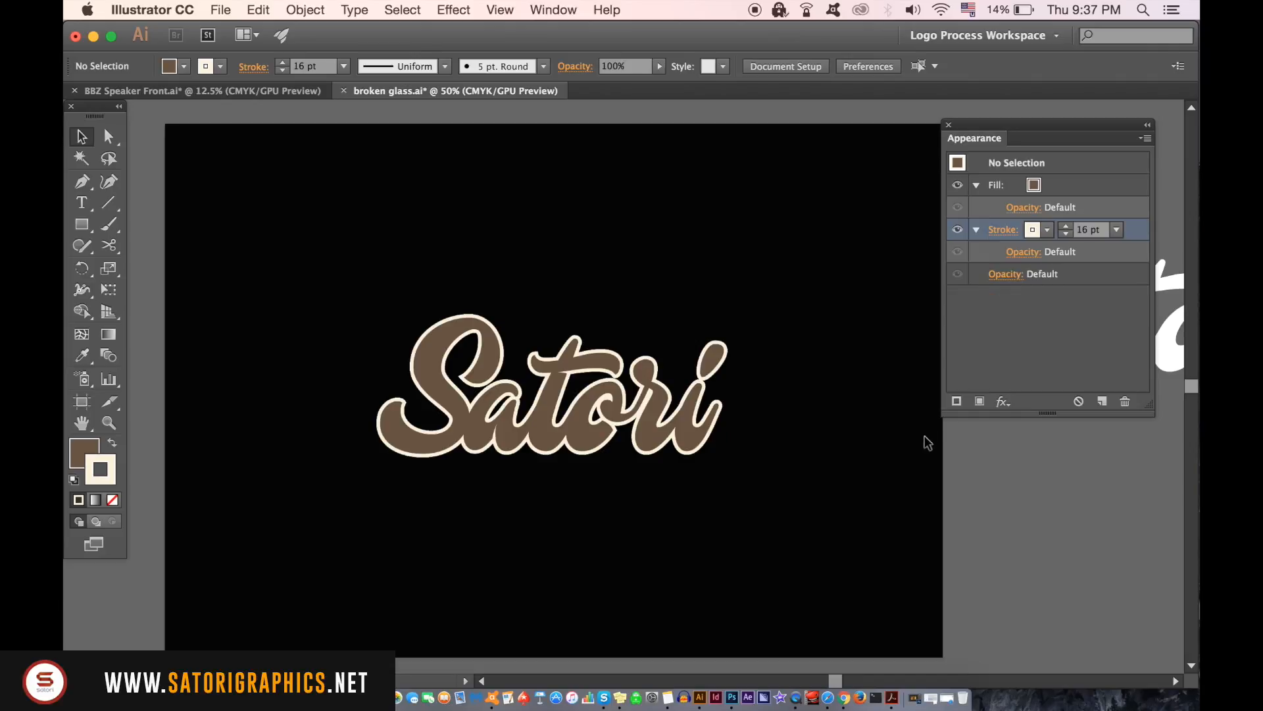
Step: Increase the cream outline of the Satori lettering to a 28 pt stroke weight and deselect it
left_click(708, 418)
left_click(1066, 228)
left_click(1066, 228)
left_click(1066, 228)
left_click(1067, 227)
left_click(1066, 226)
left_click(1066, 227)
left_click(1066, 226)
left_click(1066, 227)
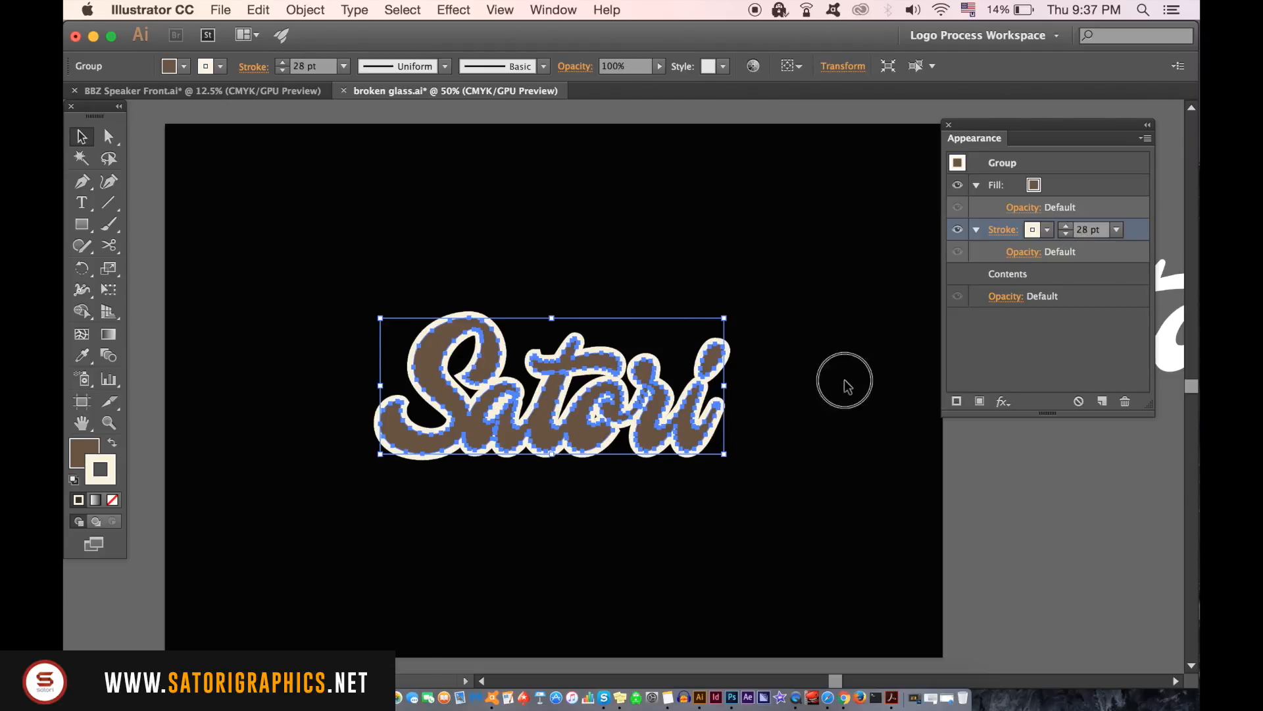
left_click(847, 386)
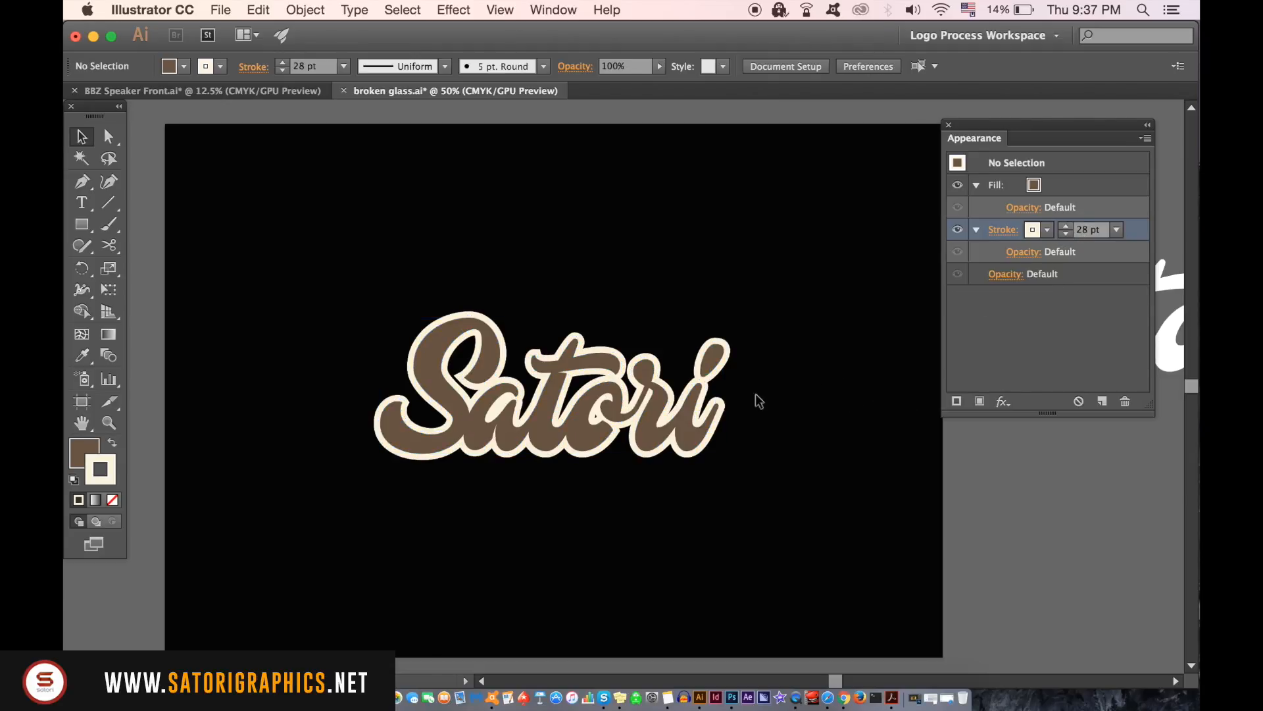
Step: Open the stroke options for the Satori group, then close them along with the appearance attributes and deselect the lettering
left_click(709, 404)
key("super+equal")
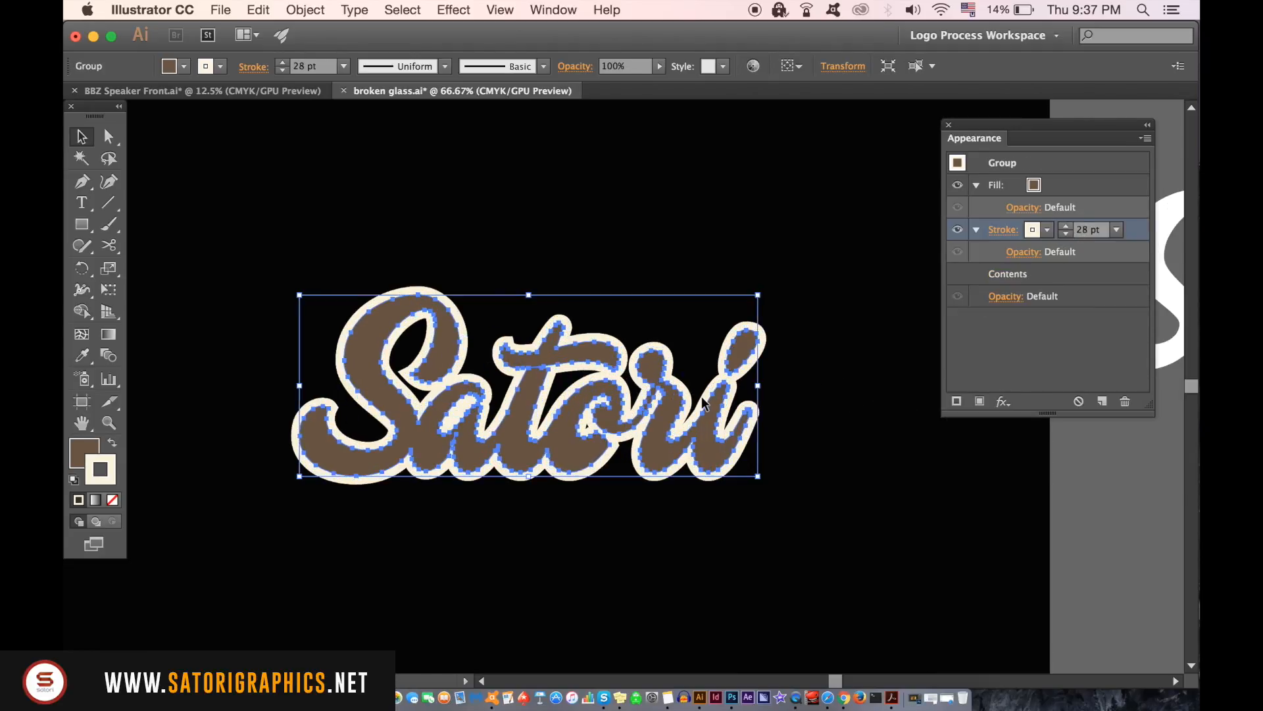
left_click(554, 10)
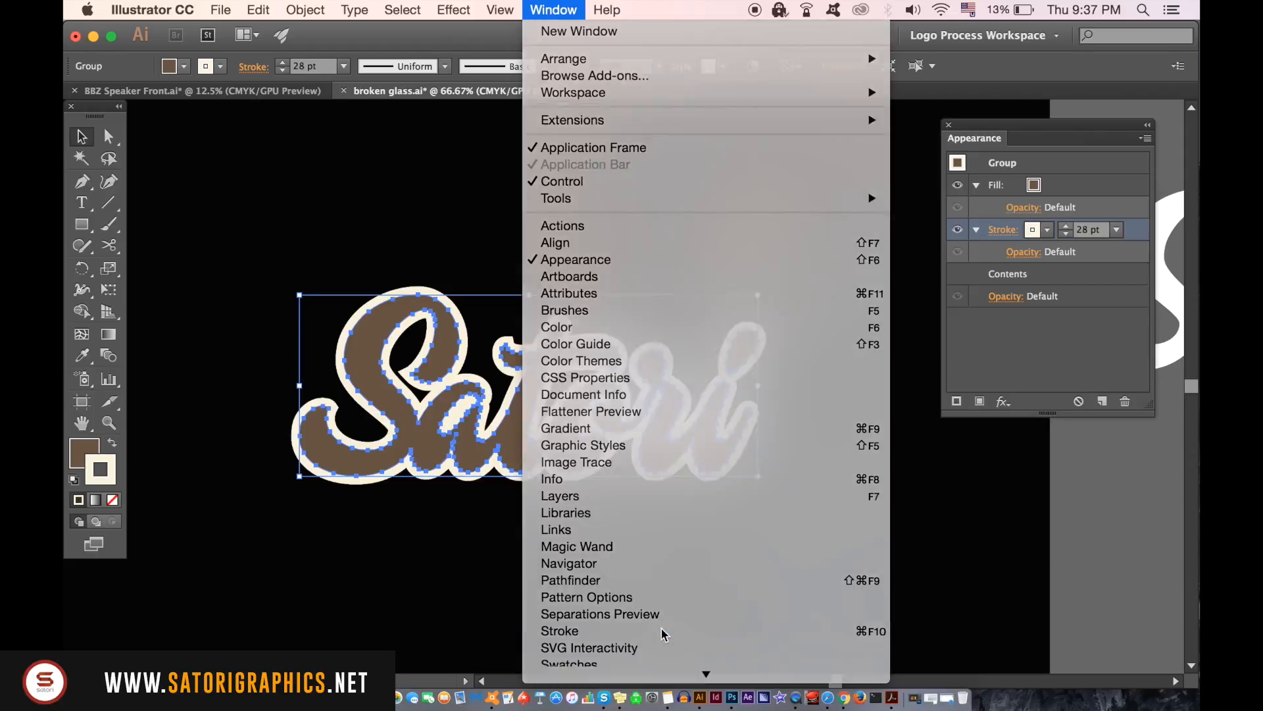
left_click(489, 471)
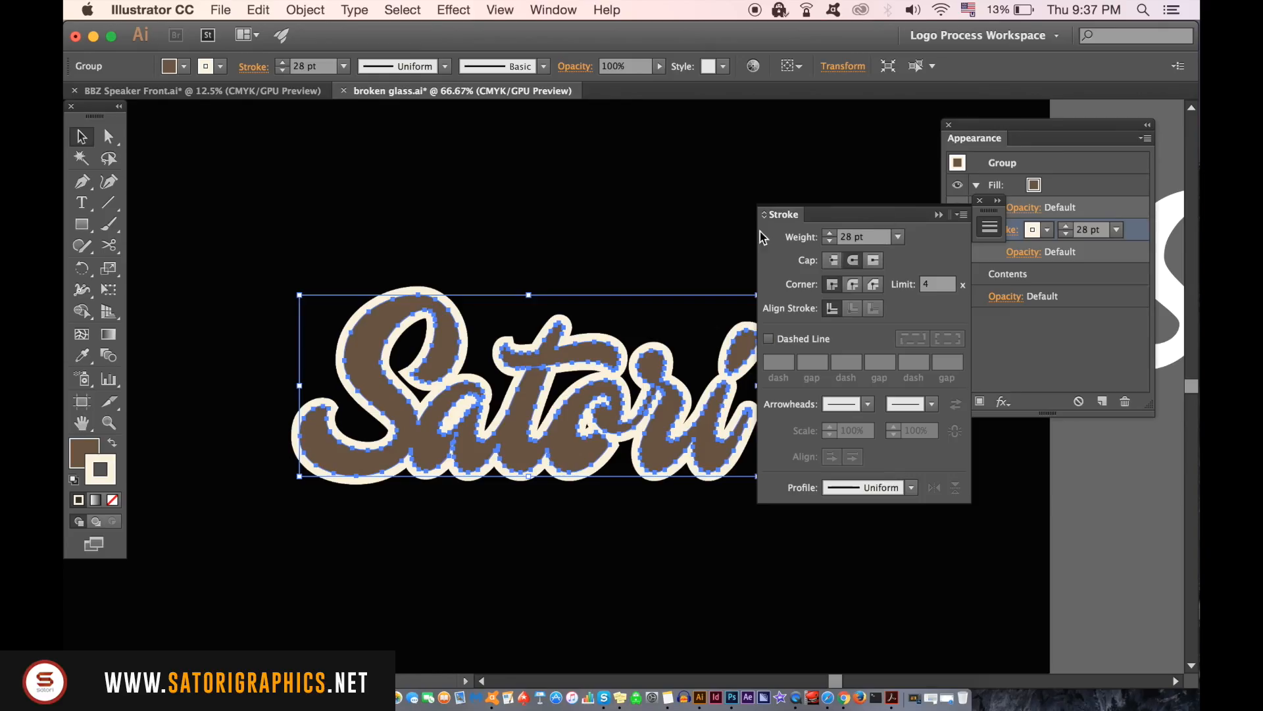
left_click(937, 216)
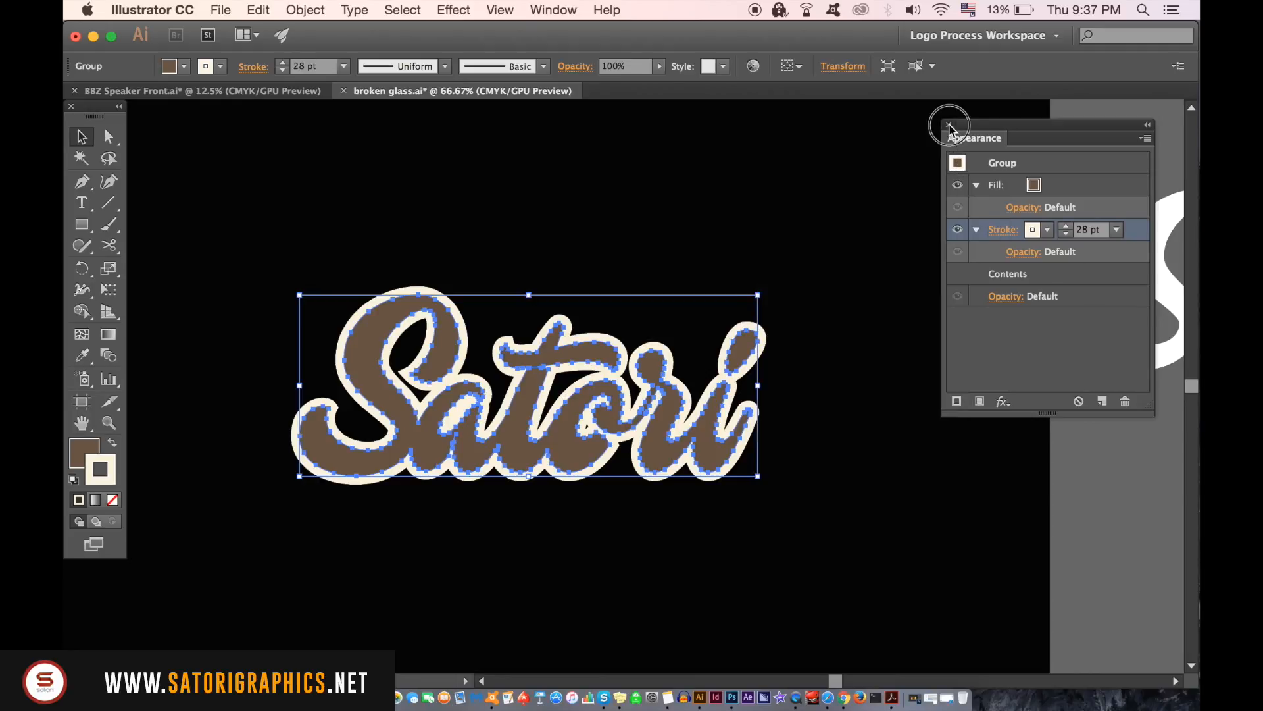
left_click(948, 124)
left_click(827, 272)
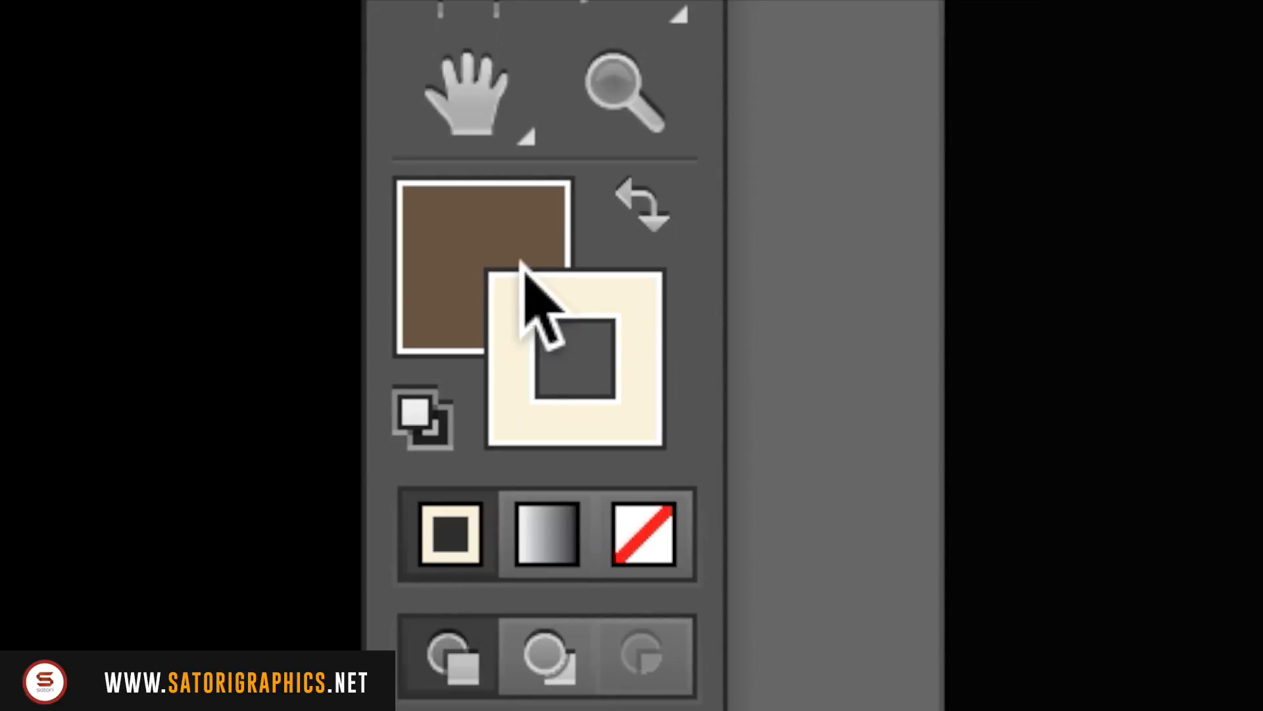
Step: Set the fill to none and draw a straight horizontal cream line across the upper artboard with the Pen tool
left_click(79, 453)
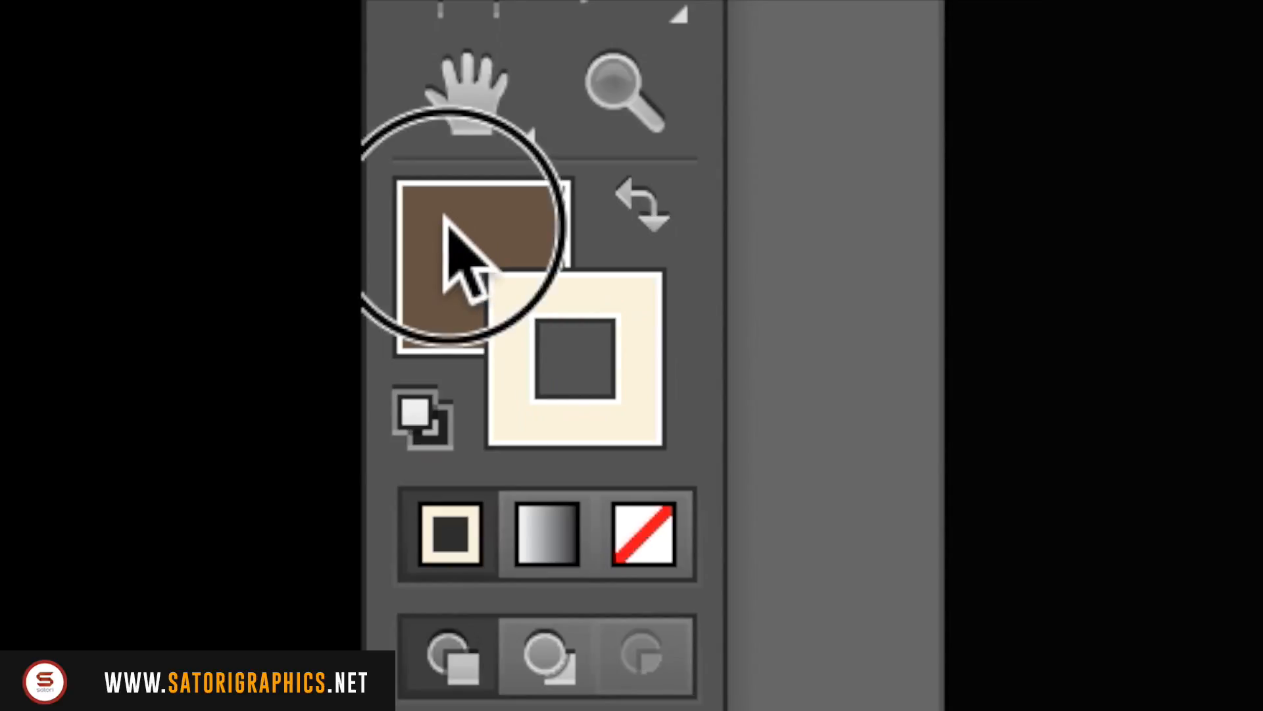
left_click(643, 532)
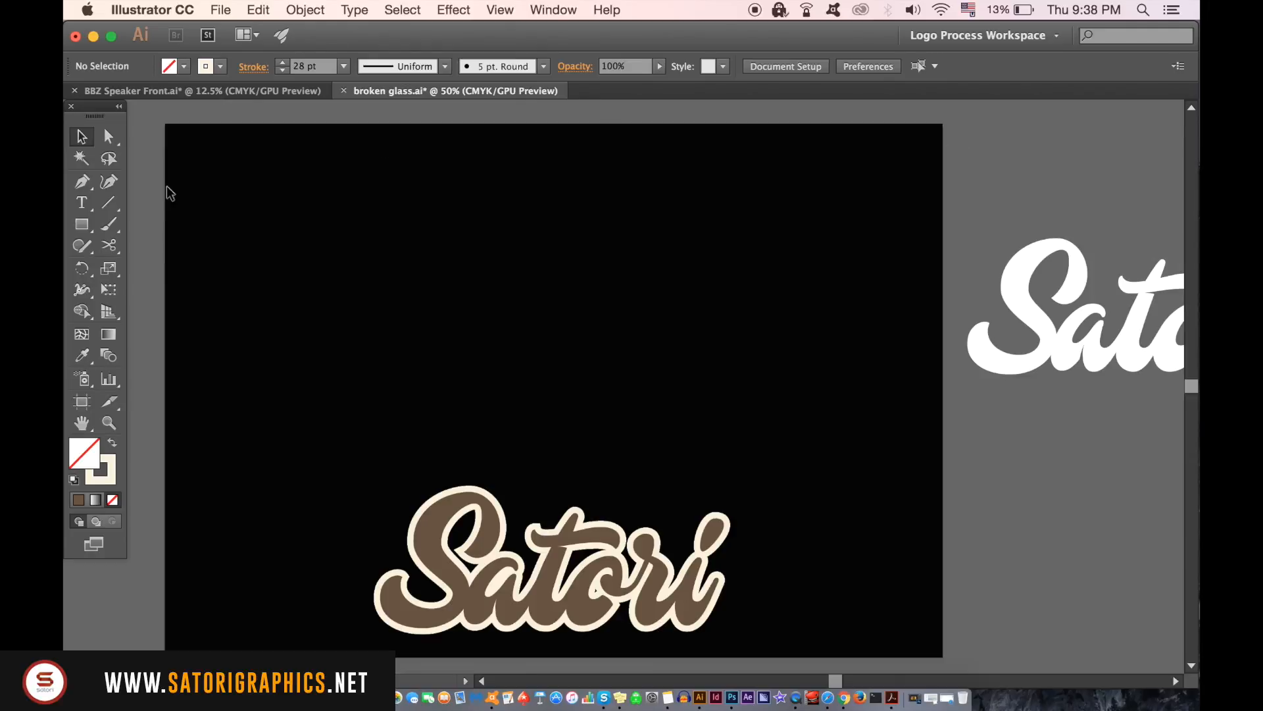
left_click(109, 181)
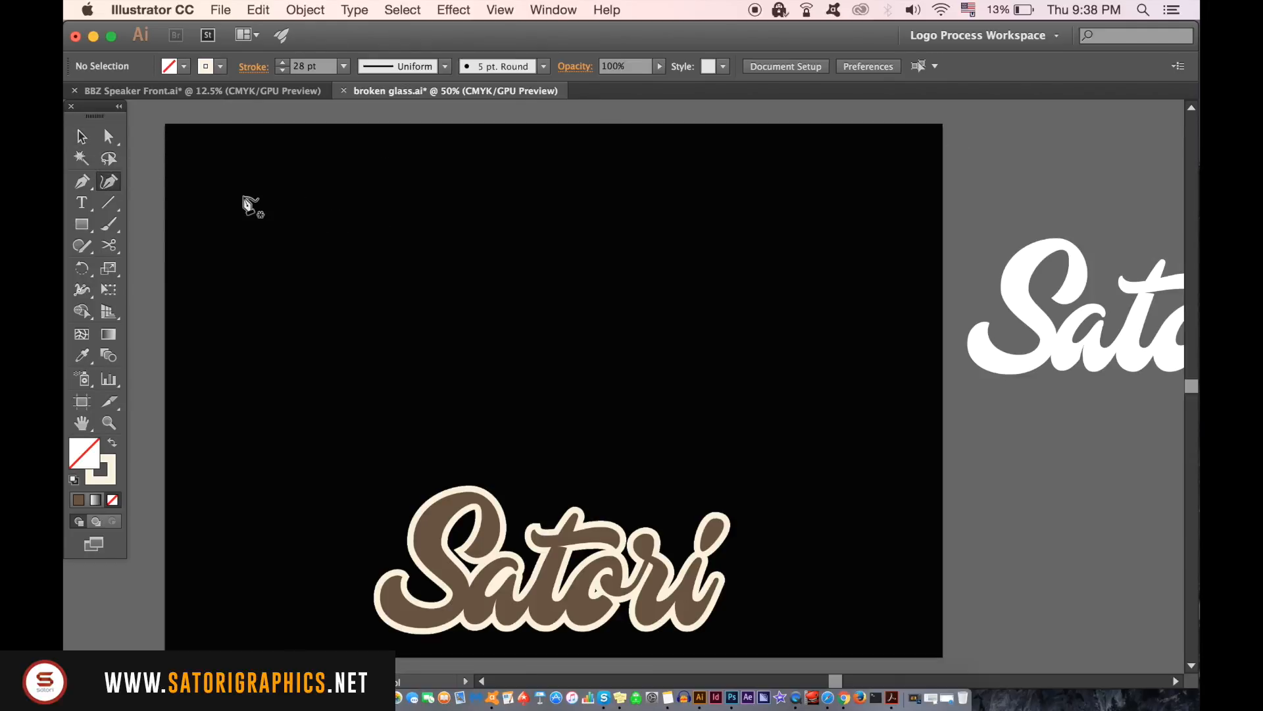
left_click(82, 181)
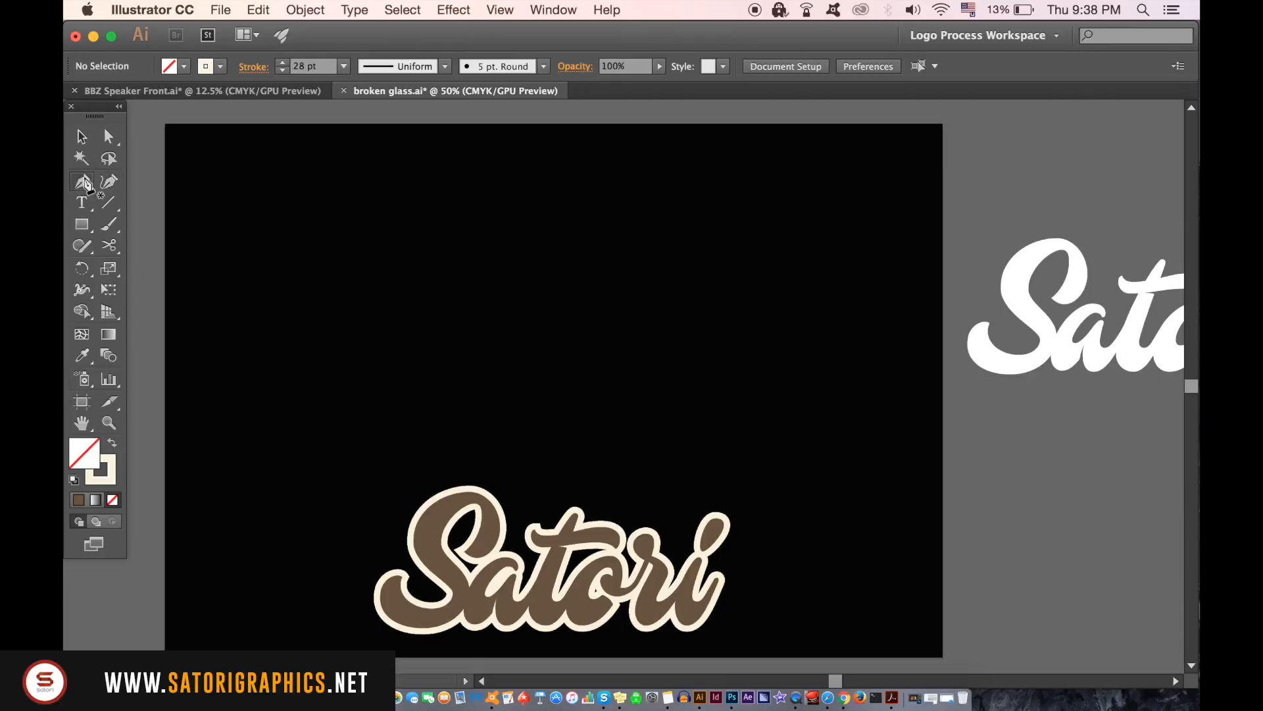
left_click(282, 193)
left_click(800, 193)
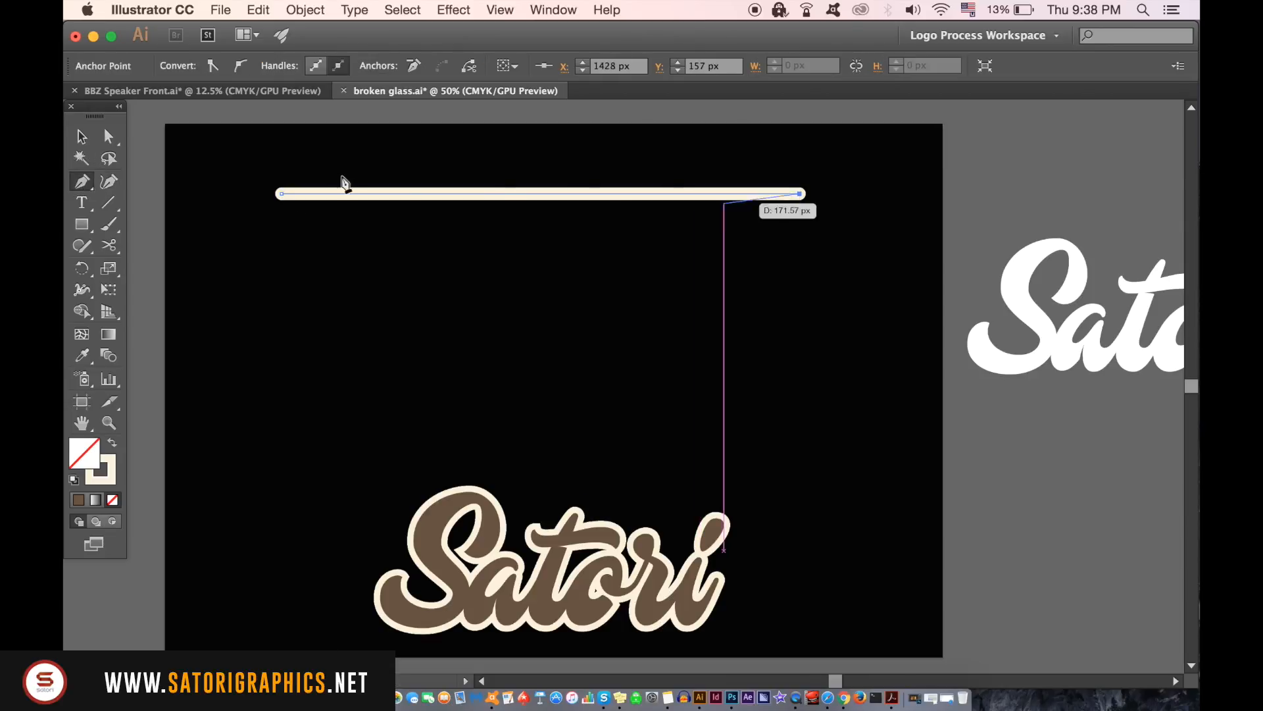
left_click(109, 138)
key("v")
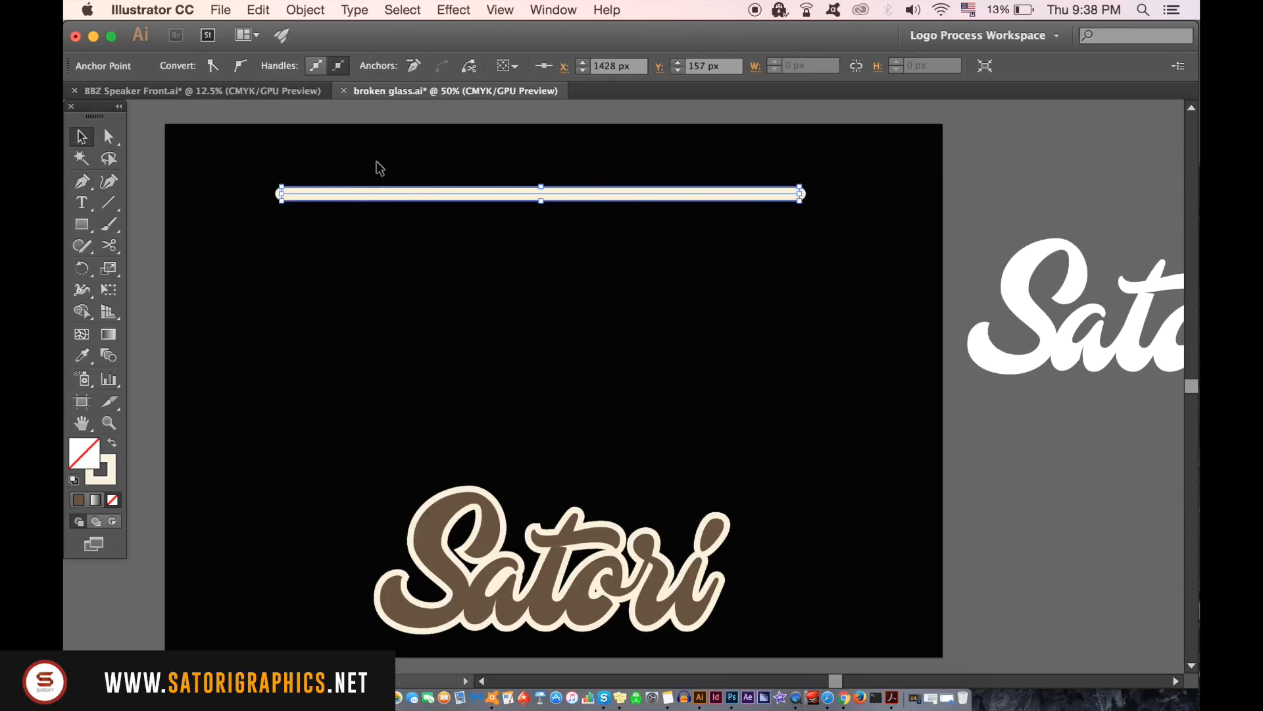
Step: Set the horizontal line's stroke weight to 1 pt and deselect it
left_click(344, 66)
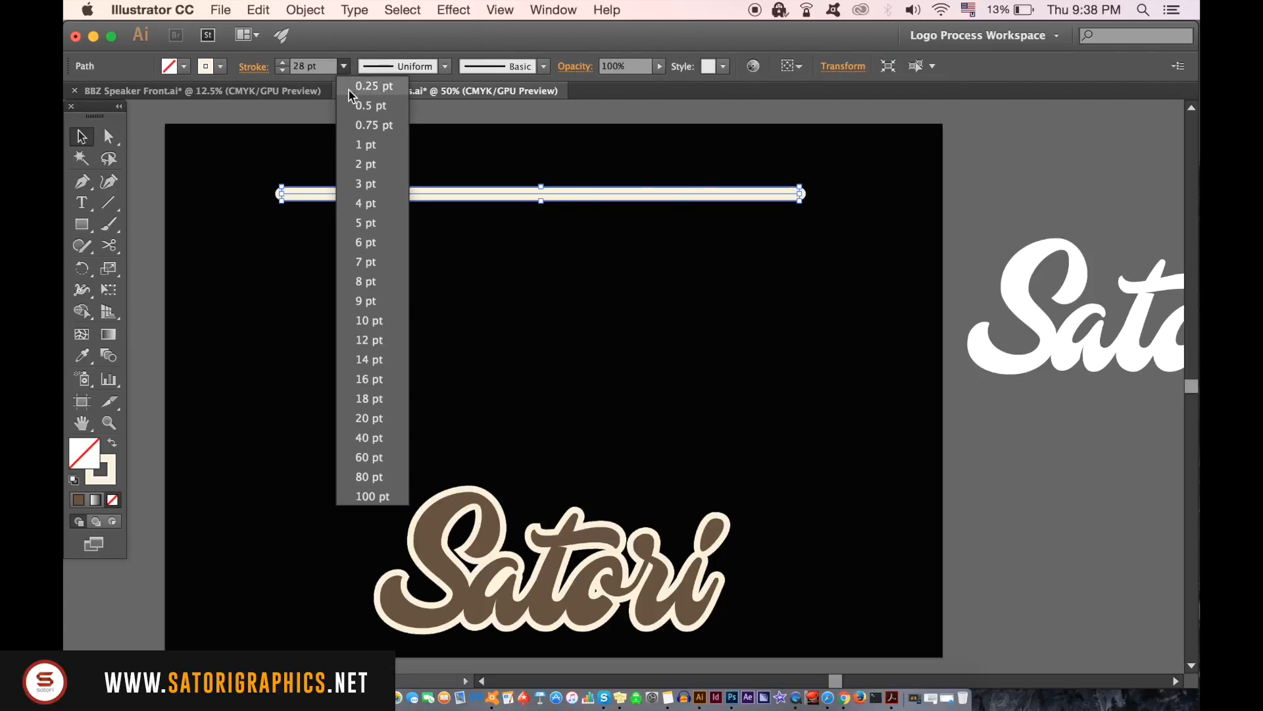
left_click(368, 145)
left_click(320, 229)
key("super+equal")
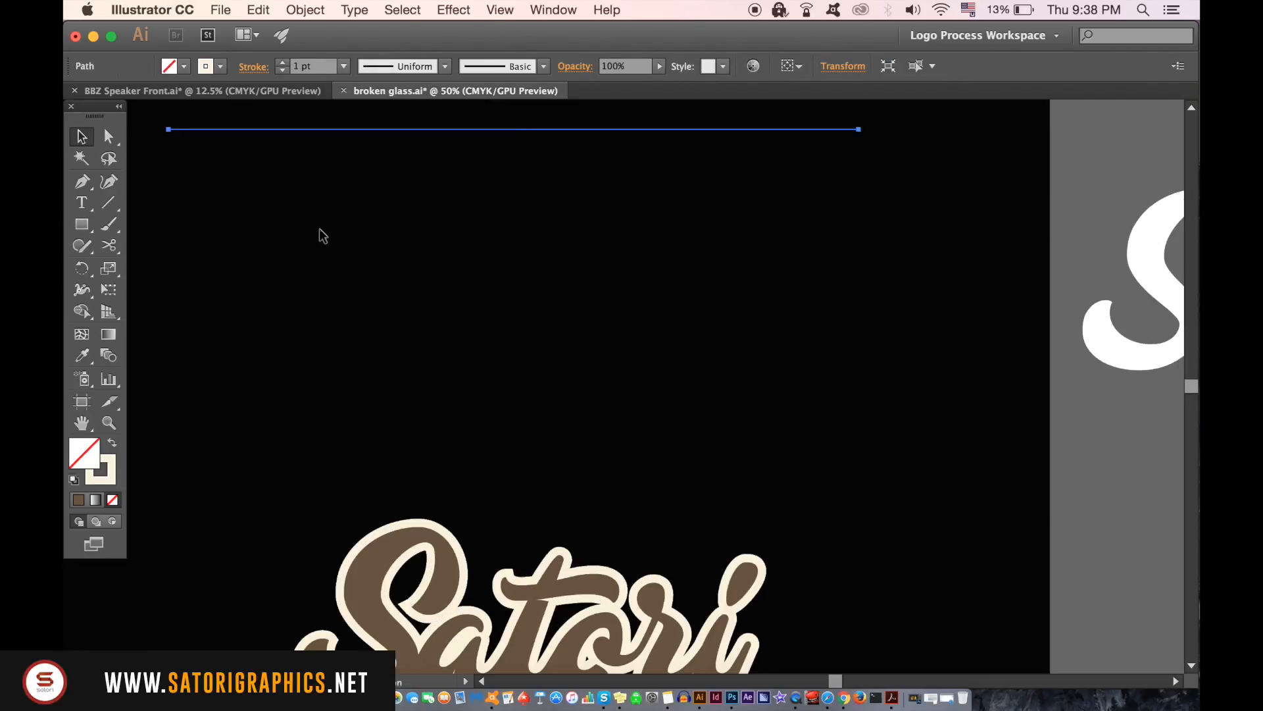
left_click_drag(319, 229, 398, 294)
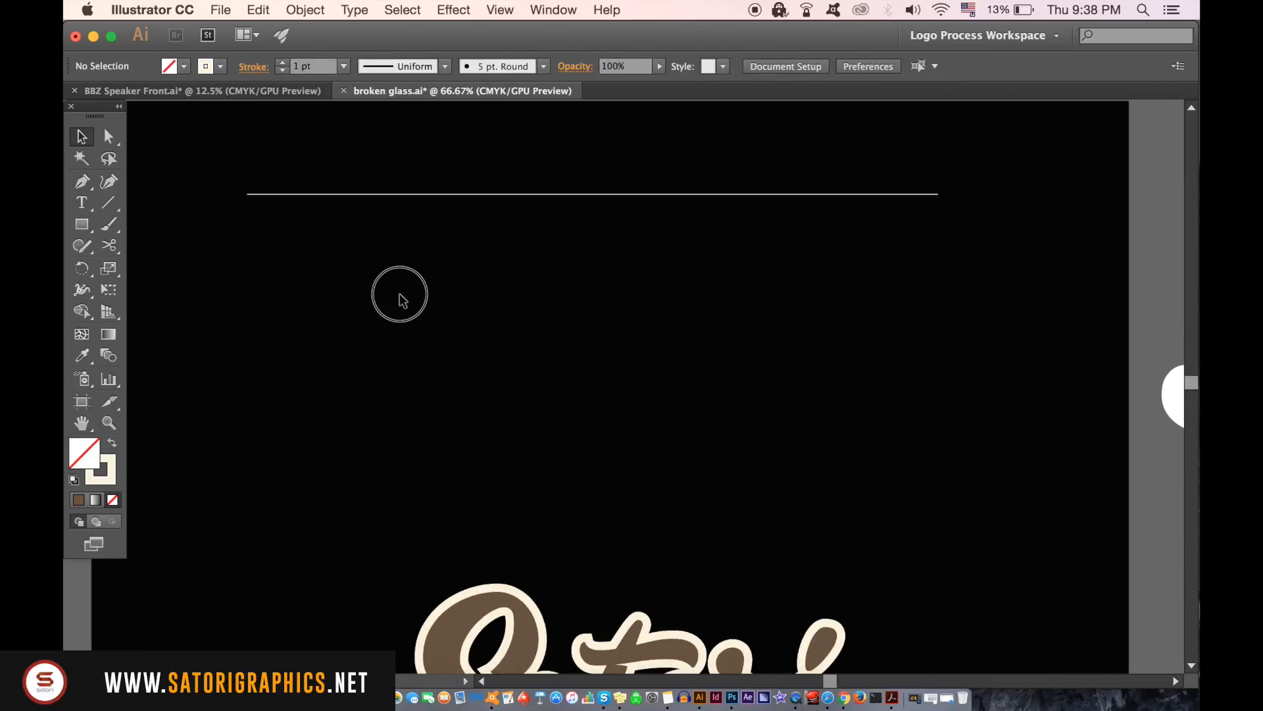
Step: Duplicate the horizontal line repeatedly downward to build a block of parallel lines above the lettering
left_click(450, 195)
left_click_drag(452, 196, 465, 245)
key("super+d")
left_click(452, 222)
left_click(455, 206)
left_click(453, 247)
left_click_drag(464, 245, 464, 387)
left_click(465, 365)
key("super+minus")
key("super+minus")
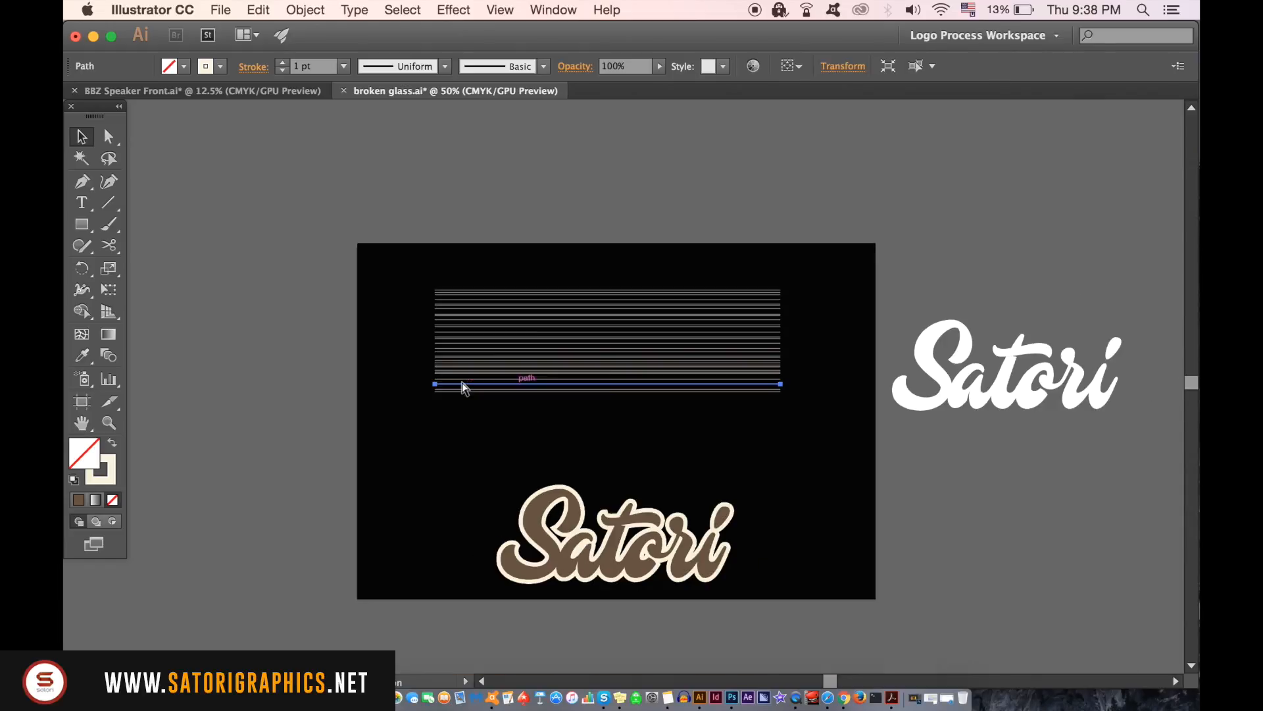
Step: Select all the horizontal lines and space them evenly with Vertical Distribute Center, then deselect them
left_click_drag(443, 239, 637, 421)
mouse_move(631, 333)
left_mouse_down()
mouse_move(964, 465)
mouse_move(953, 544)
mouse_move(761, 389)
mouse_move(606, 316)
mouse_move(634, 327)
left_mouse_up()
key("super+plus")
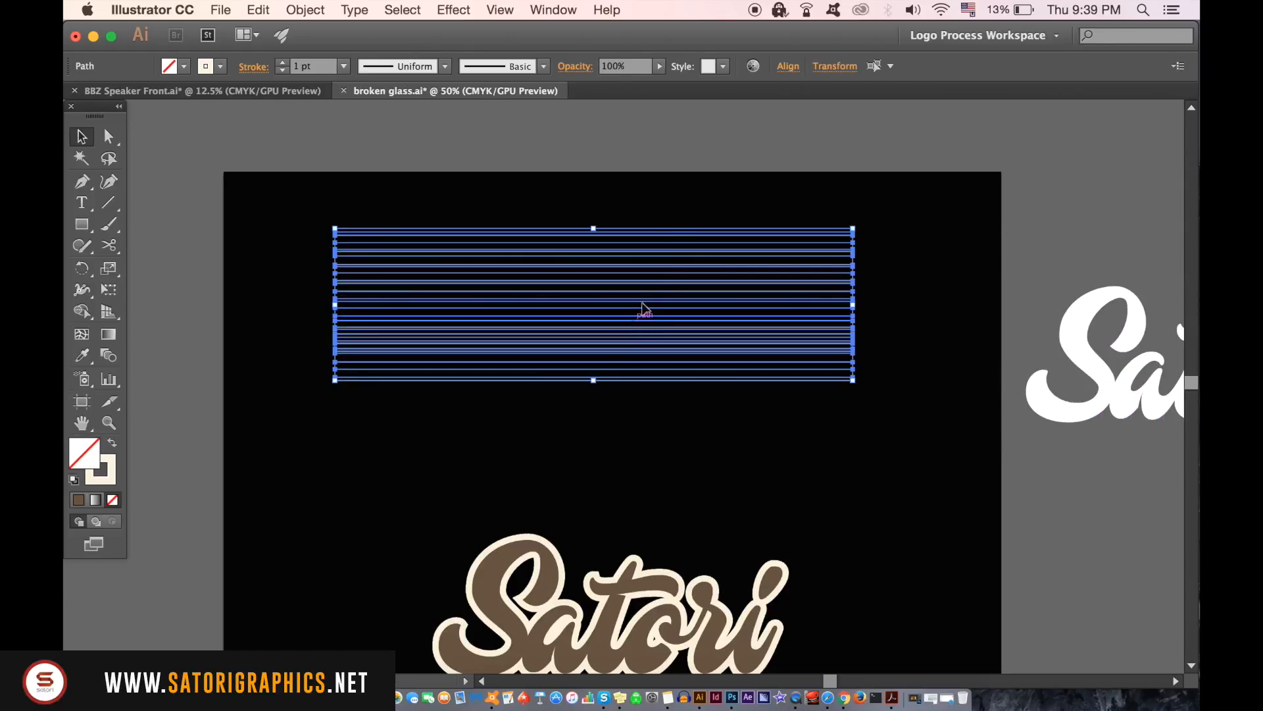
left_click(558, 9)
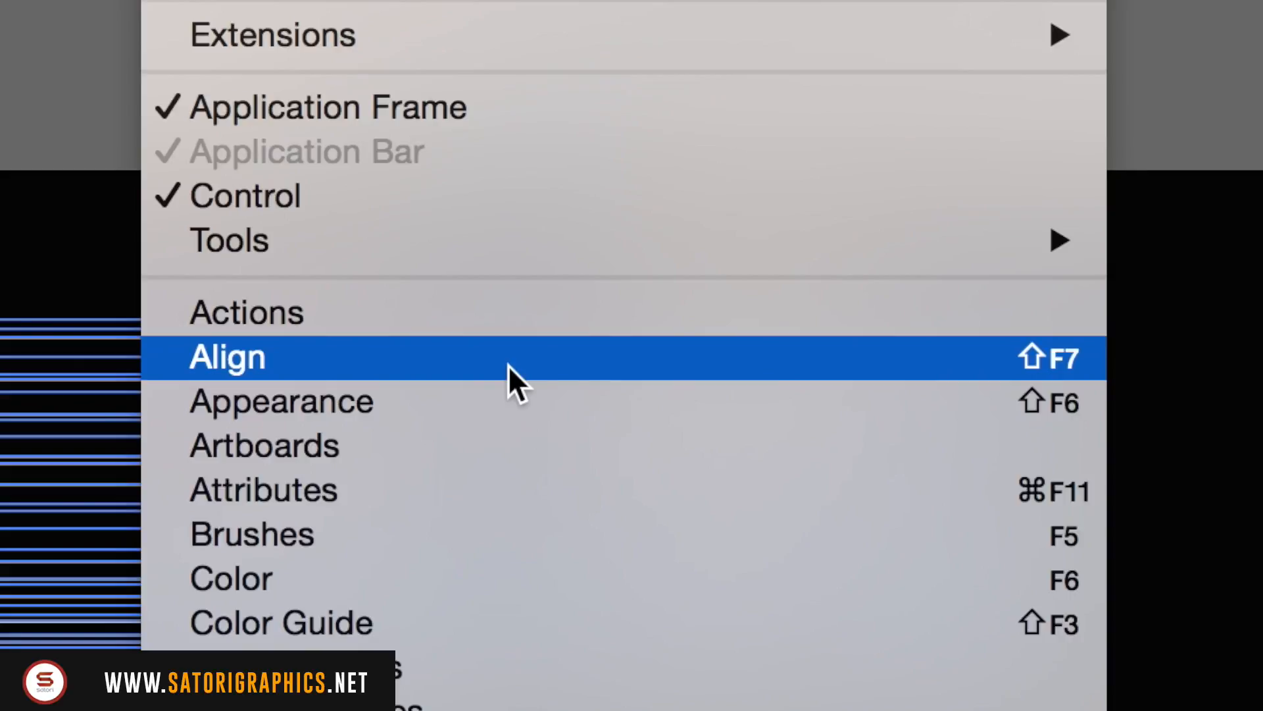
left_click(508, 365)
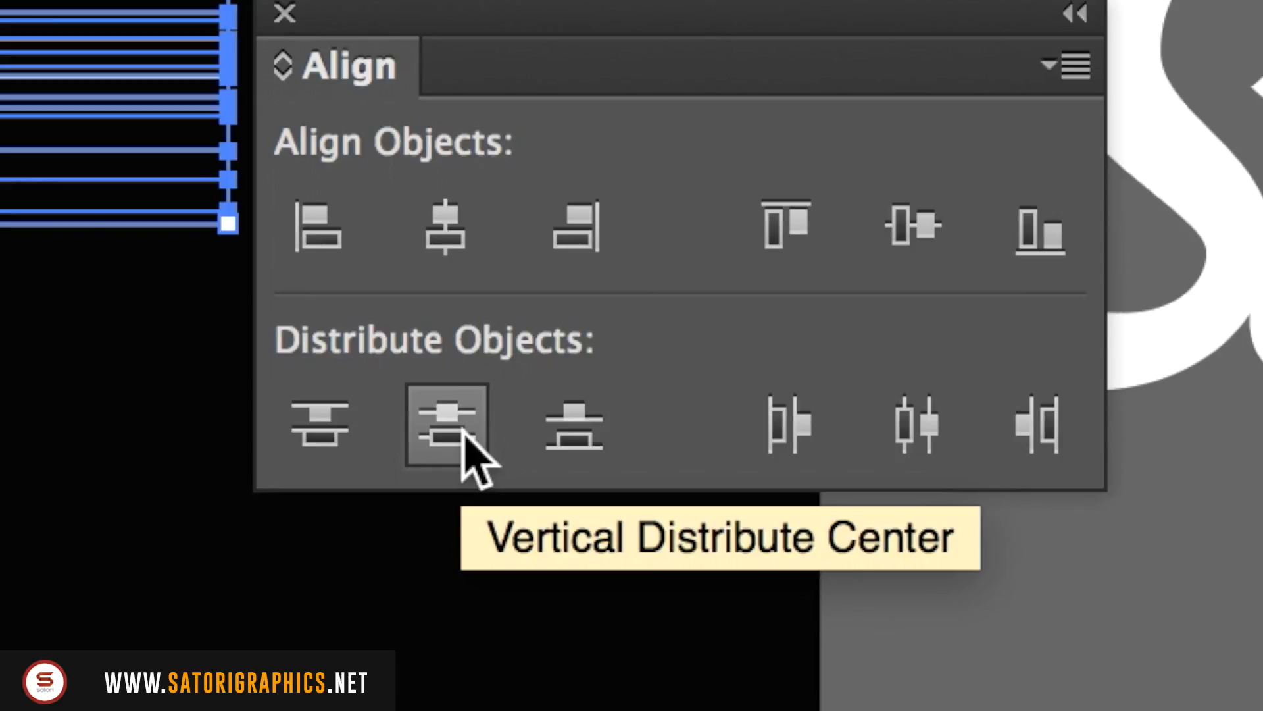
left_click(463, 431)
left_click(765, 435)
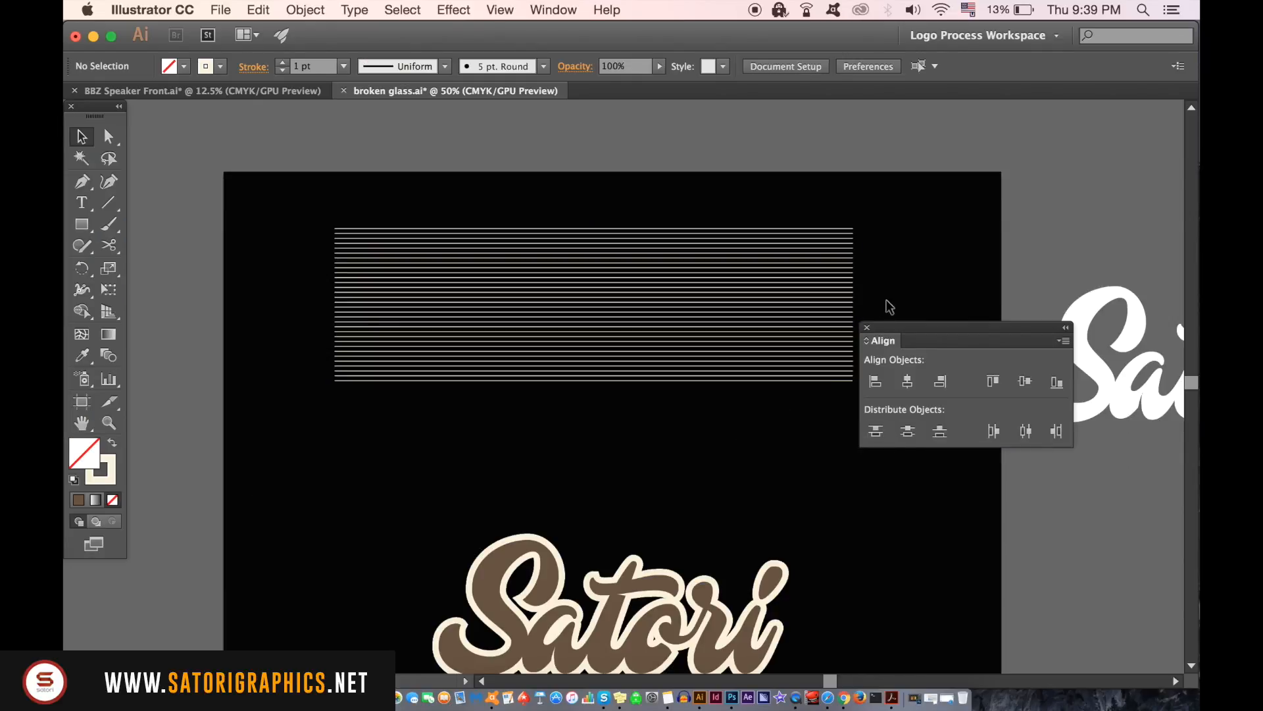
left_click(866, 328)
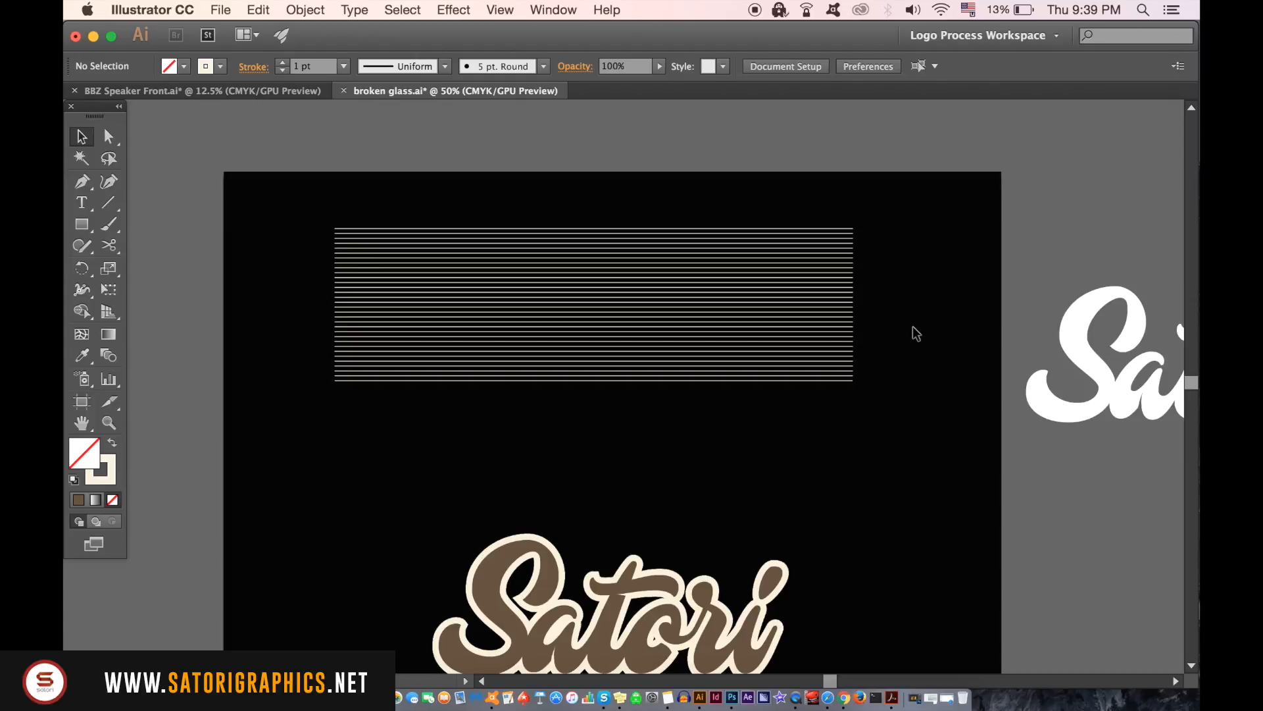
Step: Move the Satori lettering up closer to the block of lines and lock it
scroll(835, 361, "down", 2)
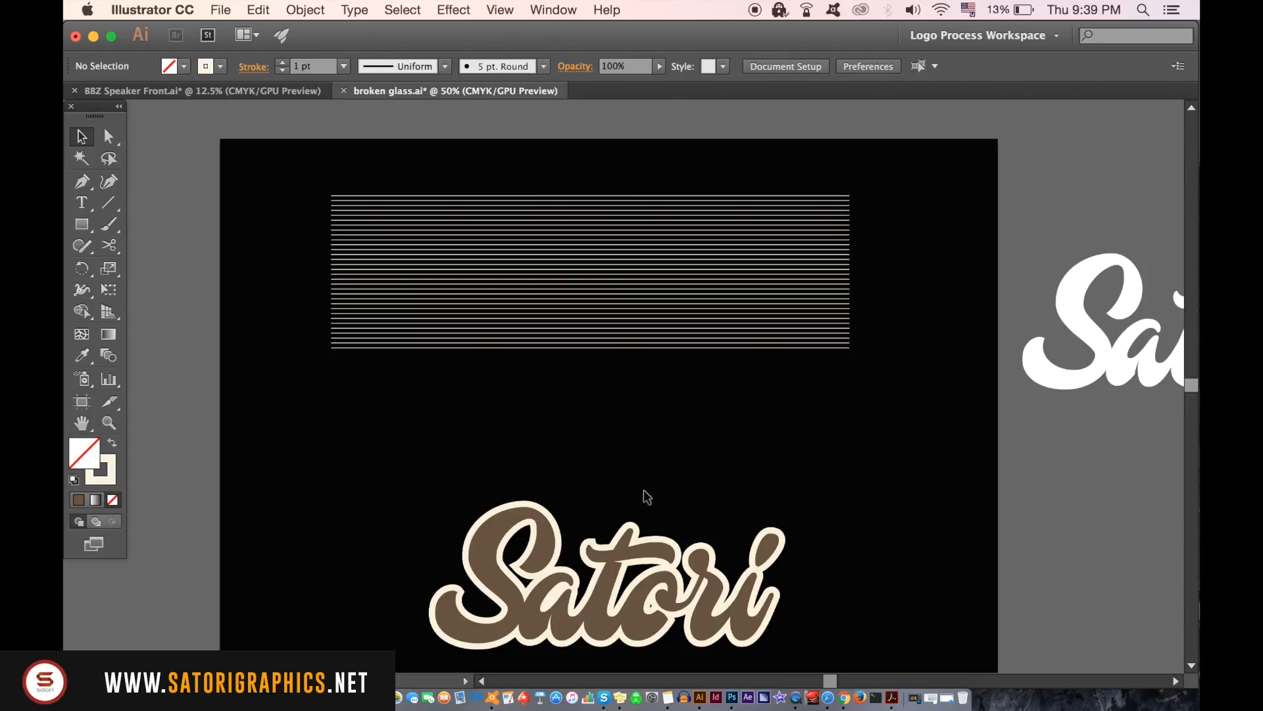
left_click_drag(622, 546, 608, 470)
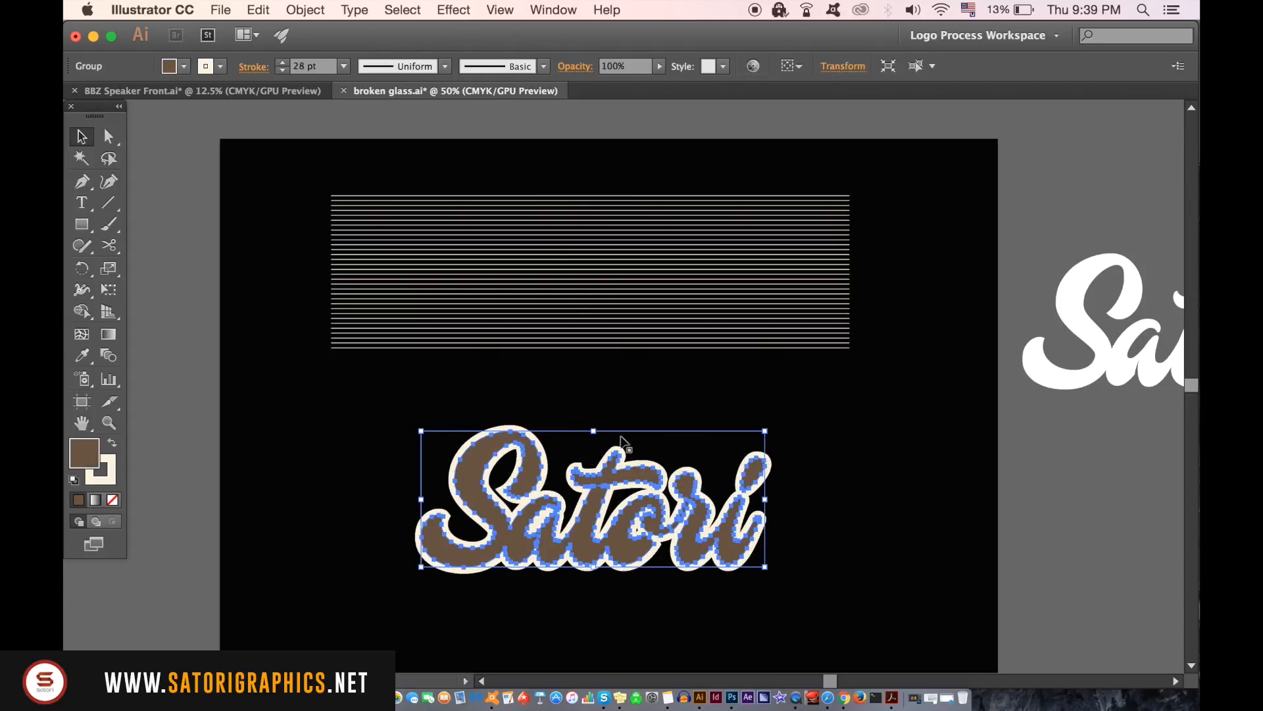
left_click(321, 9)
mouse_move(395, 109)
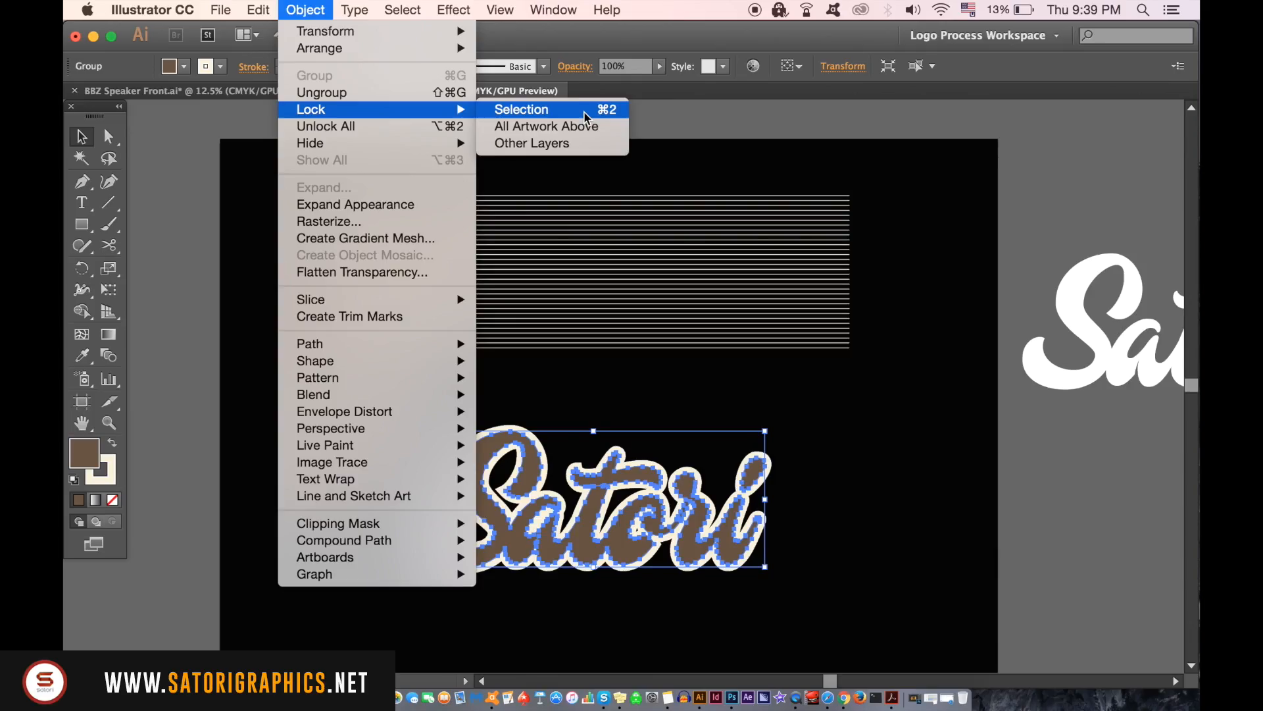
left_click(1043, 338)
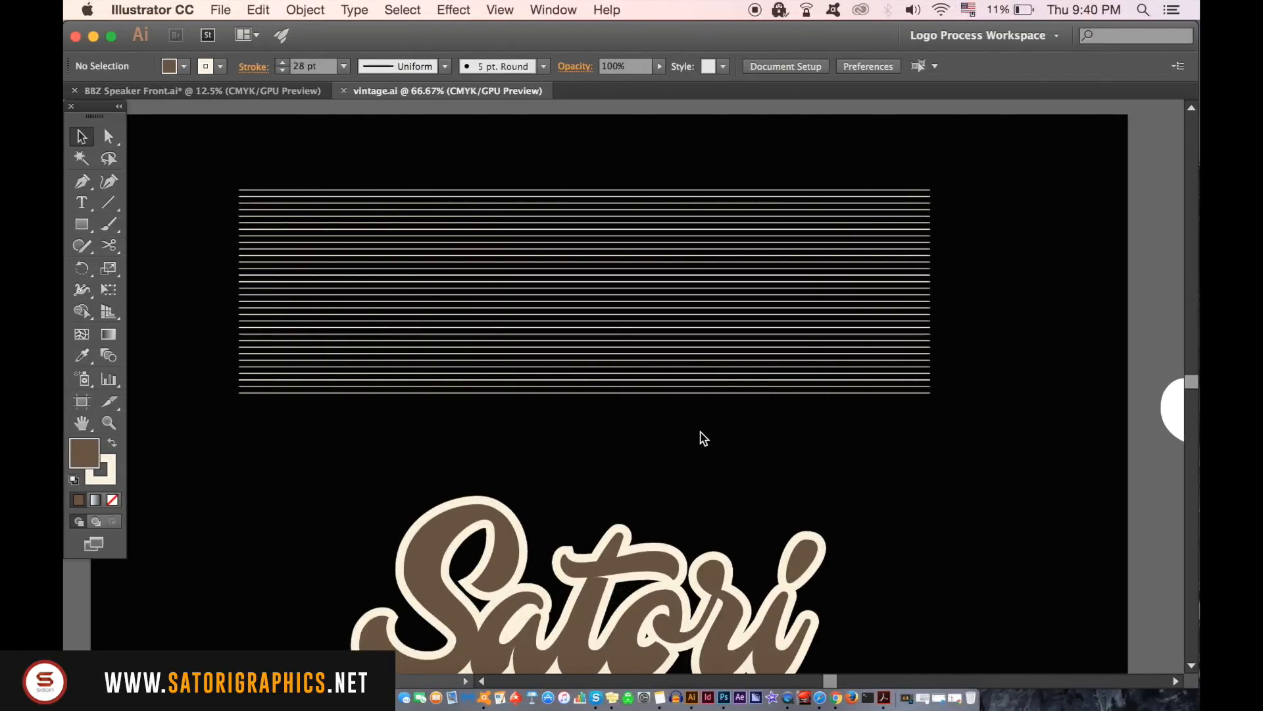
Step: Set the stroke weight of the topmost horizontal line to 6 pt
key("super+plus")
key("super+plus")
left_click_drag(681, 352, 954, 567)
left_click_drag(539, 255, 835, 496)
left_click_drag(570, 354, 687, 353)
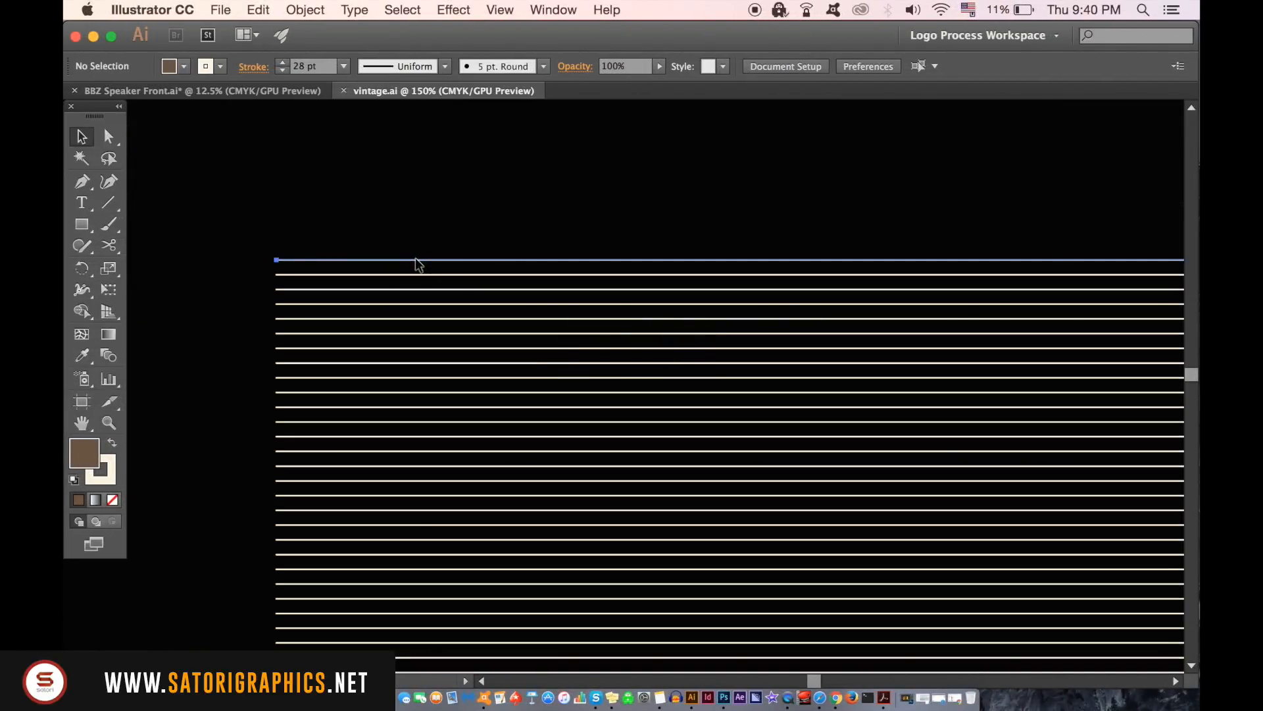
left_click(417, 260)
left_click(344, 66)
left_click(393, 183)
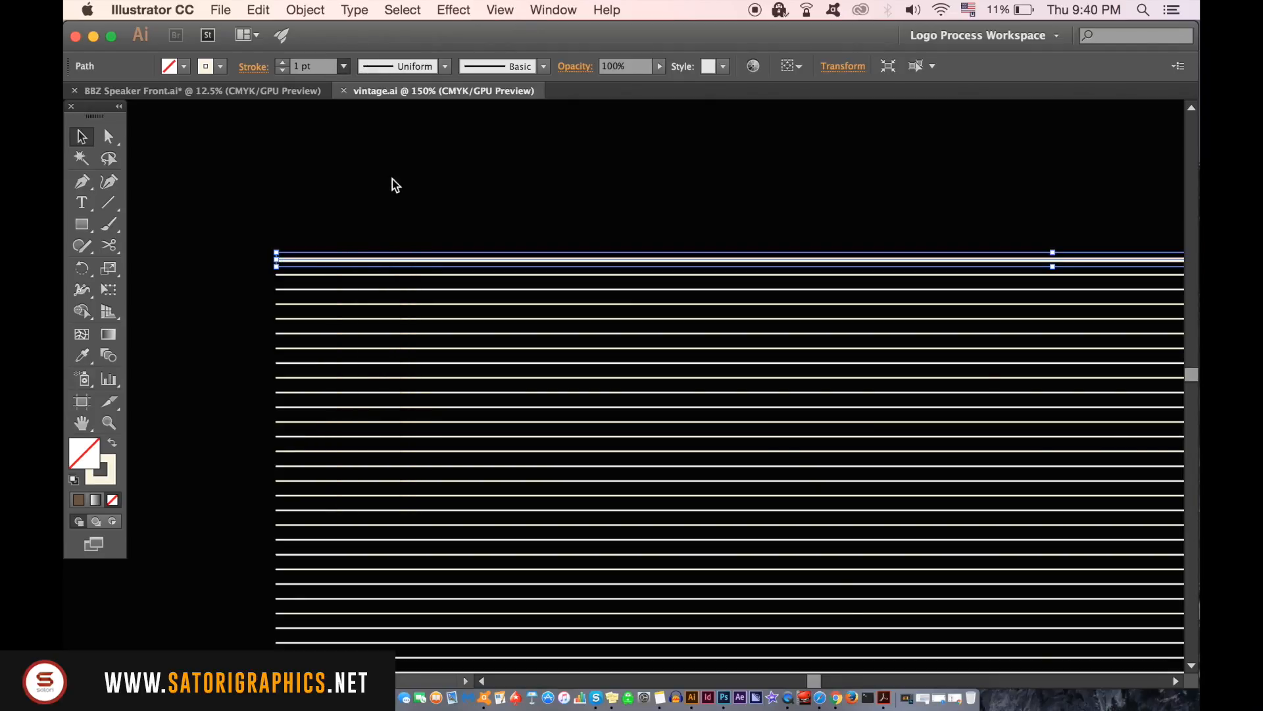
left_click(283, 62)
left_click(283, 62)
left_click(284, 61)
left_click(304, 162)
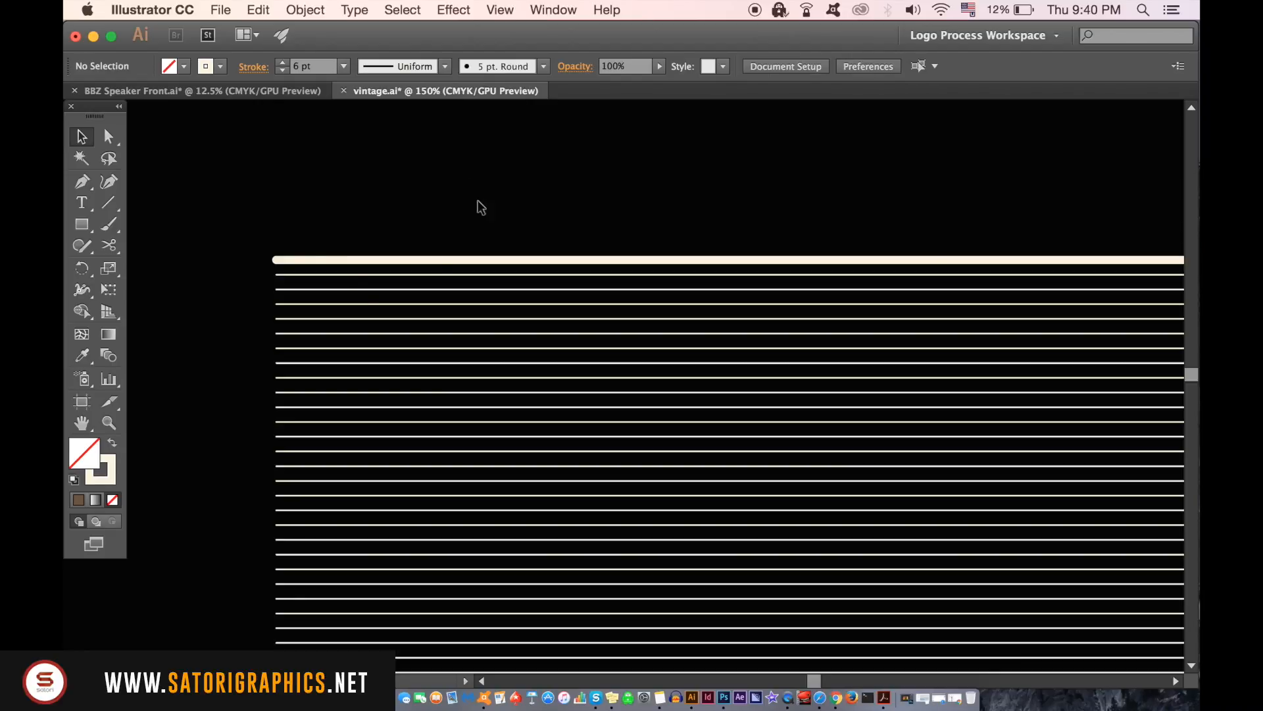
Step: Thicken the second line from the top to a 6 pt stroke weight
left_click(342, 274)
left_click(283, 62)
left_click(283, 62)
left_click(283, 62)
left_click(283, 62)
left_click(283, 62)
left_click(471, 200)
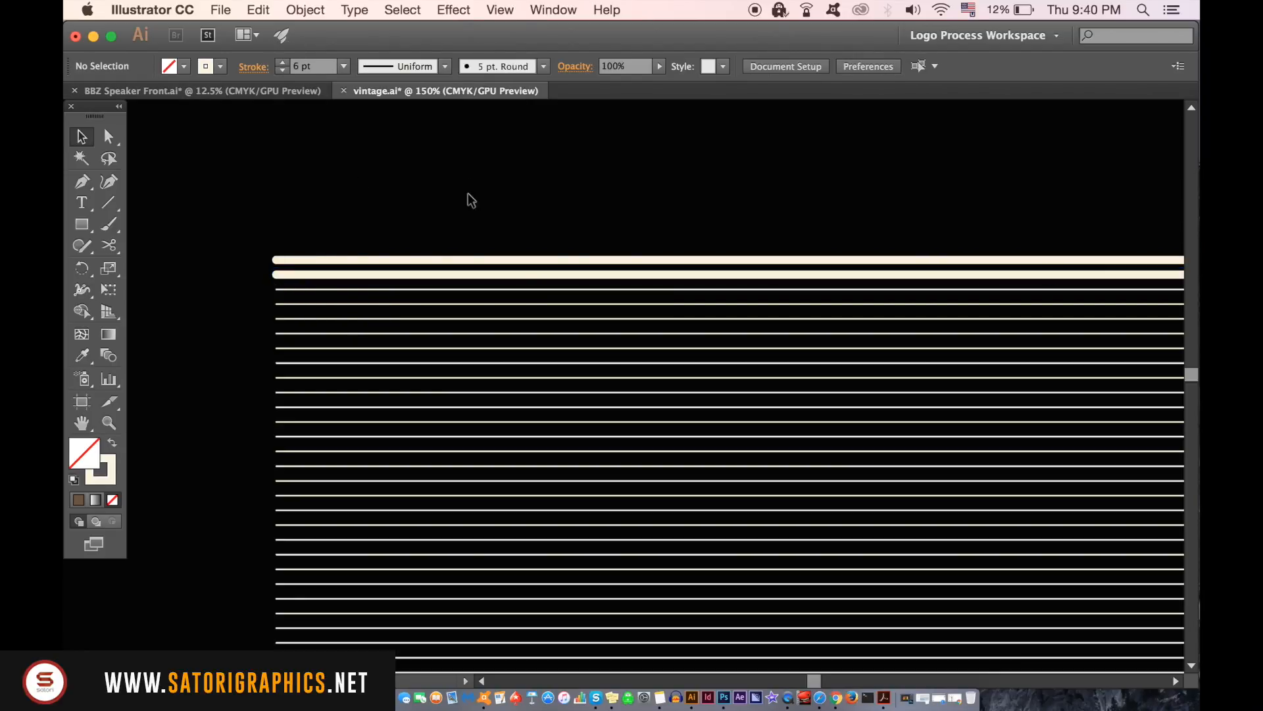
Step: Select the third, fourth and fifth lines together and set their stroke weight to 6 pt
left_click_drag(400, 285, 402, 304)
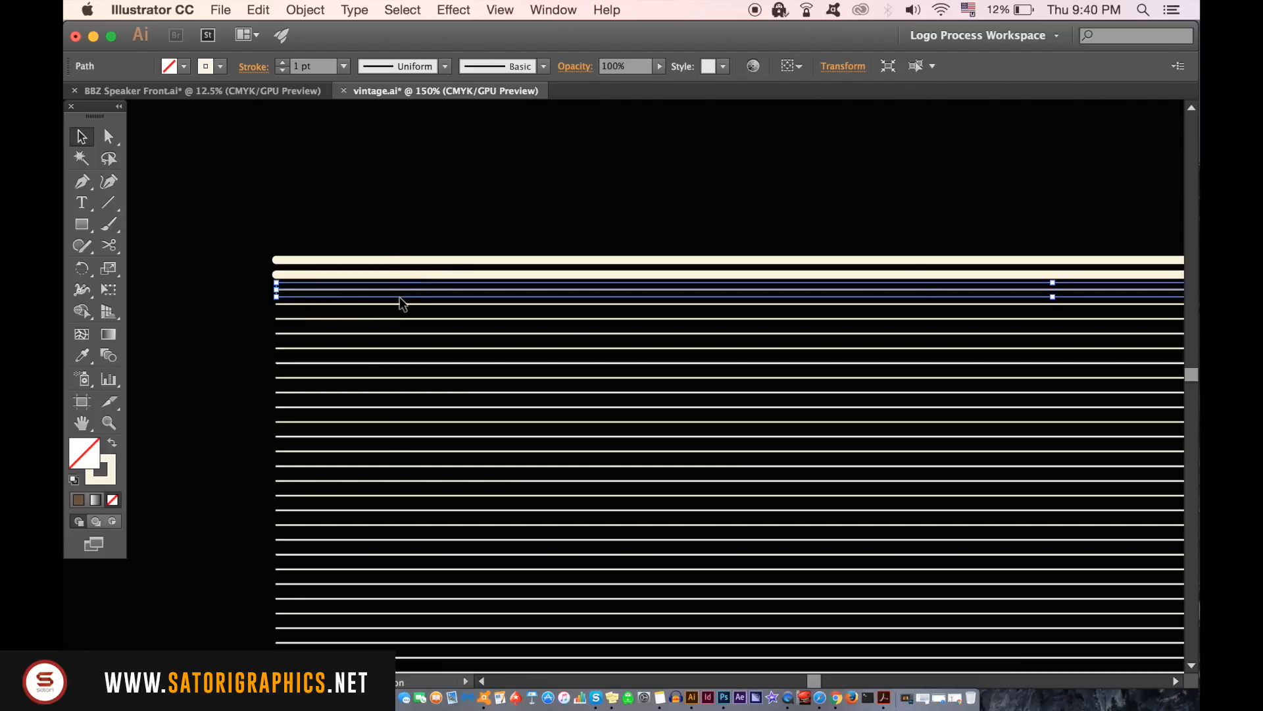
left_click(399, 304, "shift")
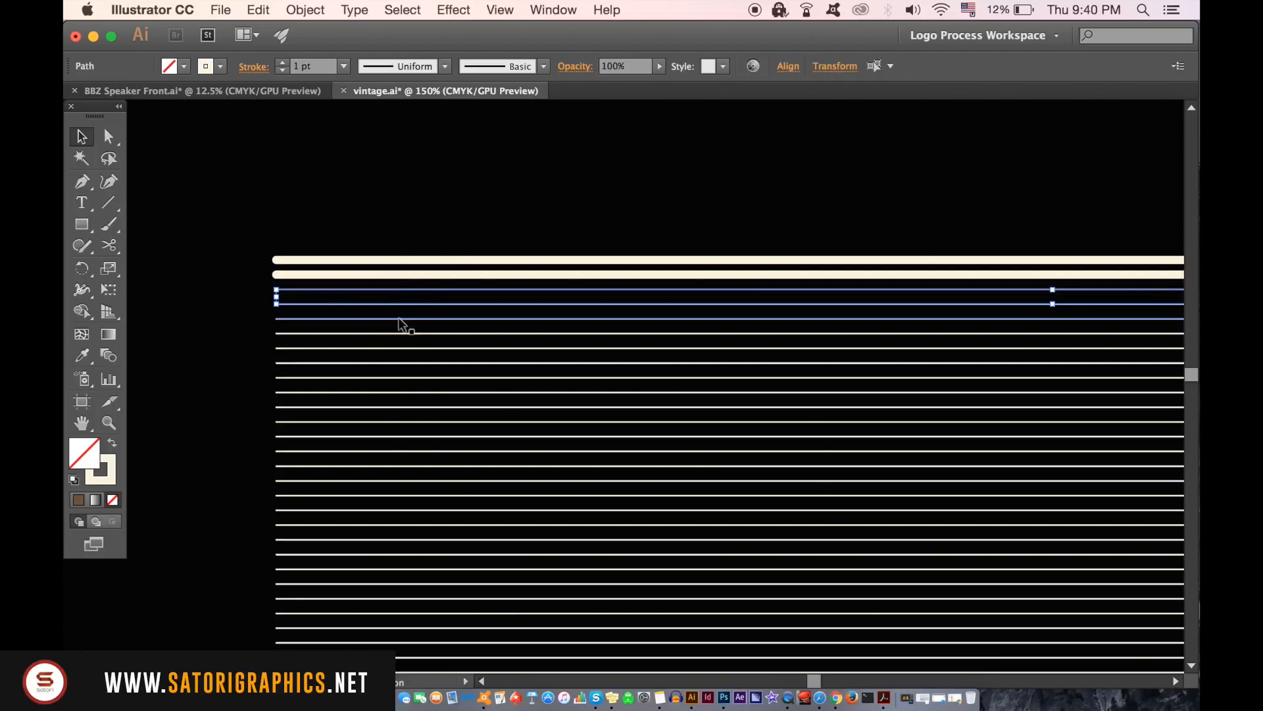
left_click(398, 319, "shift")
left_click(282, 62)
left_click(283, 63)
left_click(283, 63)
left_click(282, 62)
left_click(283, 62)
left_click(484, 207)
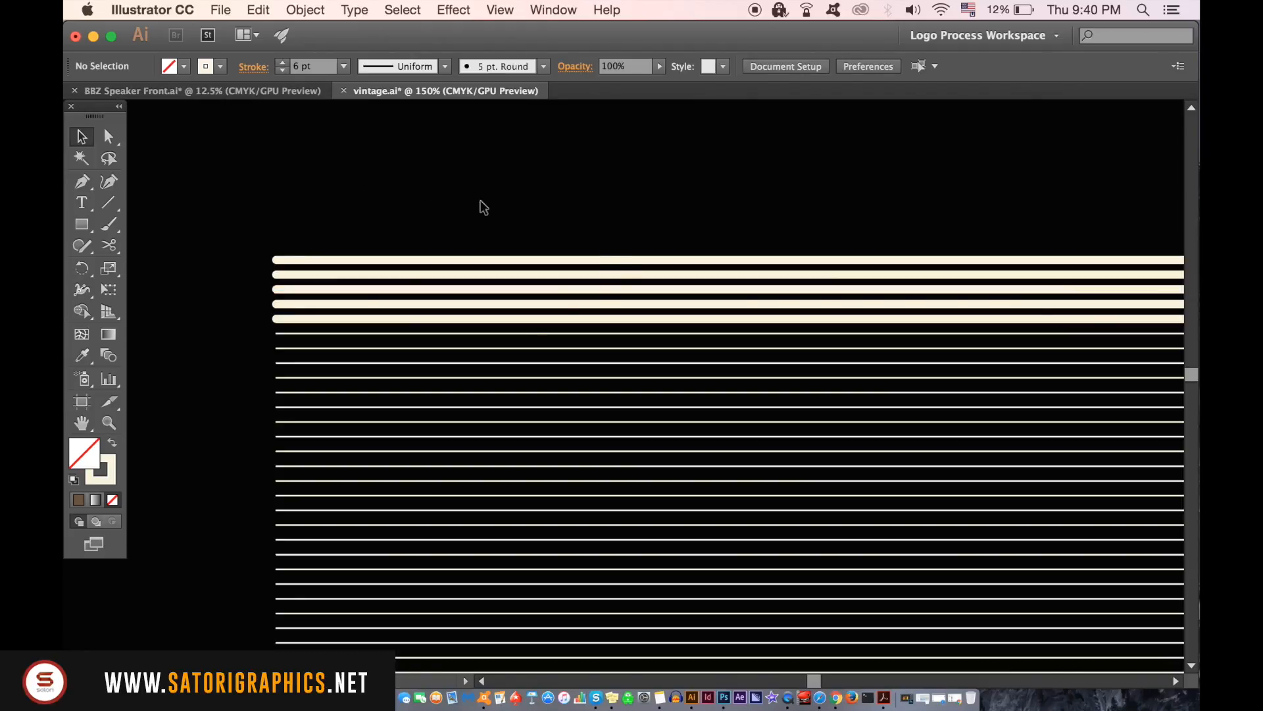
Step: Select the next five thin lines below the 6 pt ones and set their stroke weight to 5 pt
left_click(397, 334)
left_click(398, 348, "shift")
left_click(398, 363, "shift")
left_click(397, 377, "shift")
left_click(397, 392, "shift")
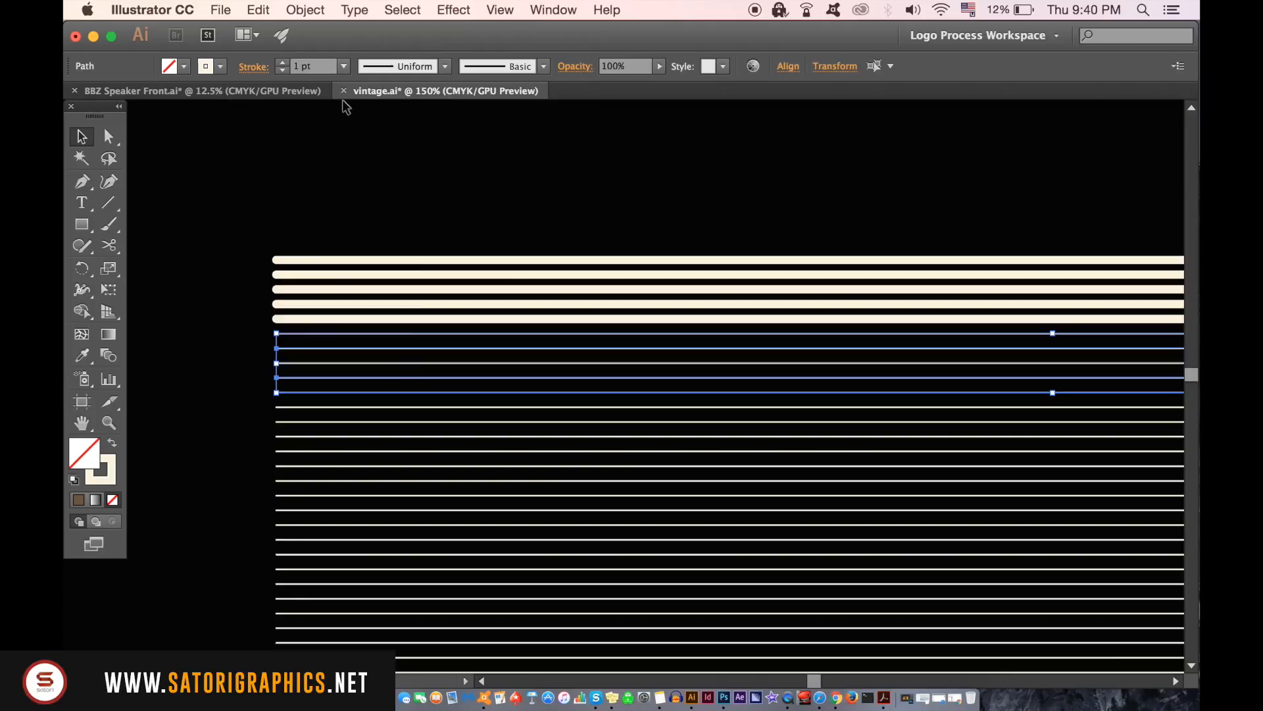
left_click(282, 62)
left_click(282, 63)
left_click(282, 63)
left_click(282, 62)
left_click(282, 164)
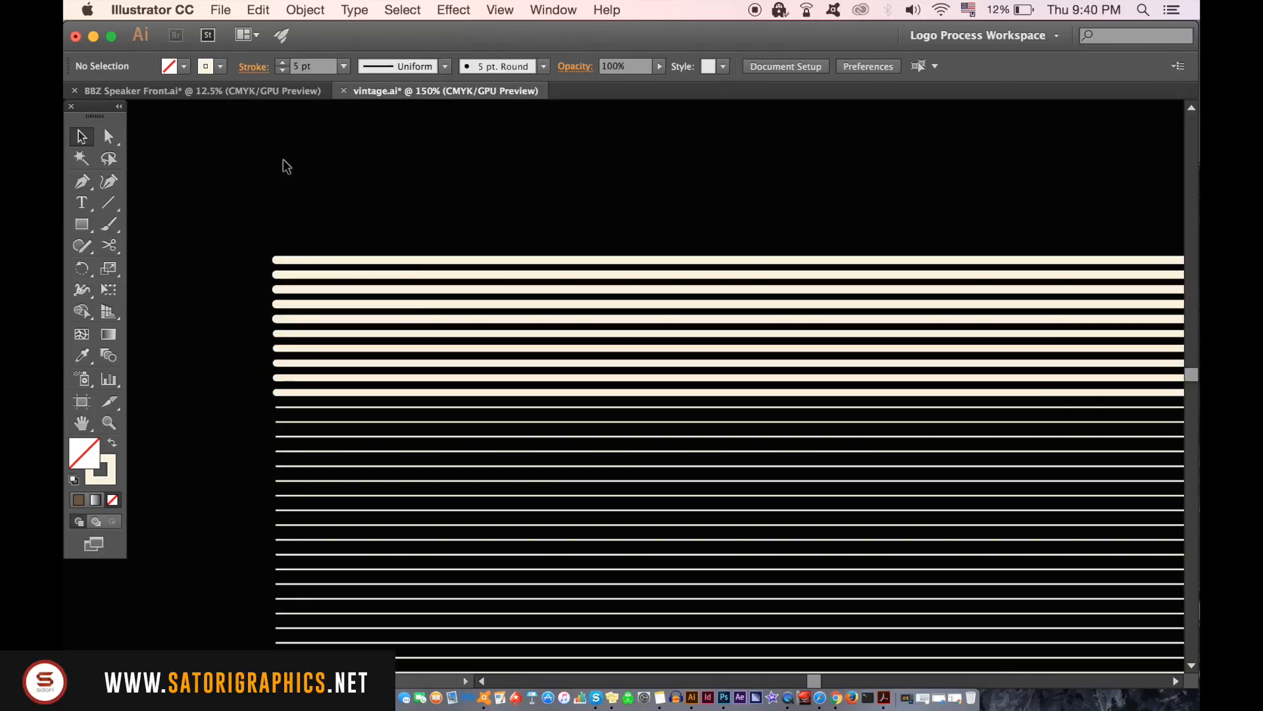
Step: Select the next five thin lines below the 5 pt ones and raise their stroke weight to 4 pt
left_click(353, 407)
left_click(355, 422, "shift")
left_click(350, 436, "shift")
left_click(351, 436, "shift")
left_click(351, 451, "shift")
left_click(350, 466, "shift")
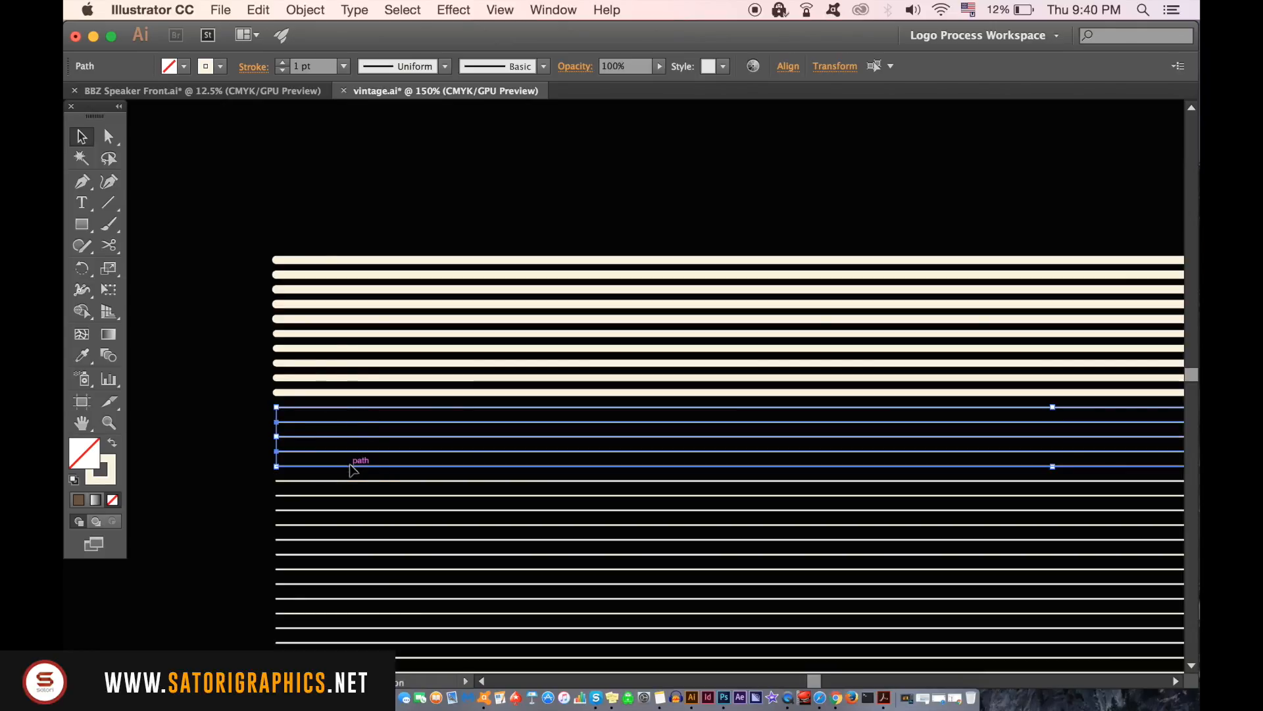
left_click(282, 62)
left_click(282, 63)
left_click(282, 63)
left_click(288, 183)
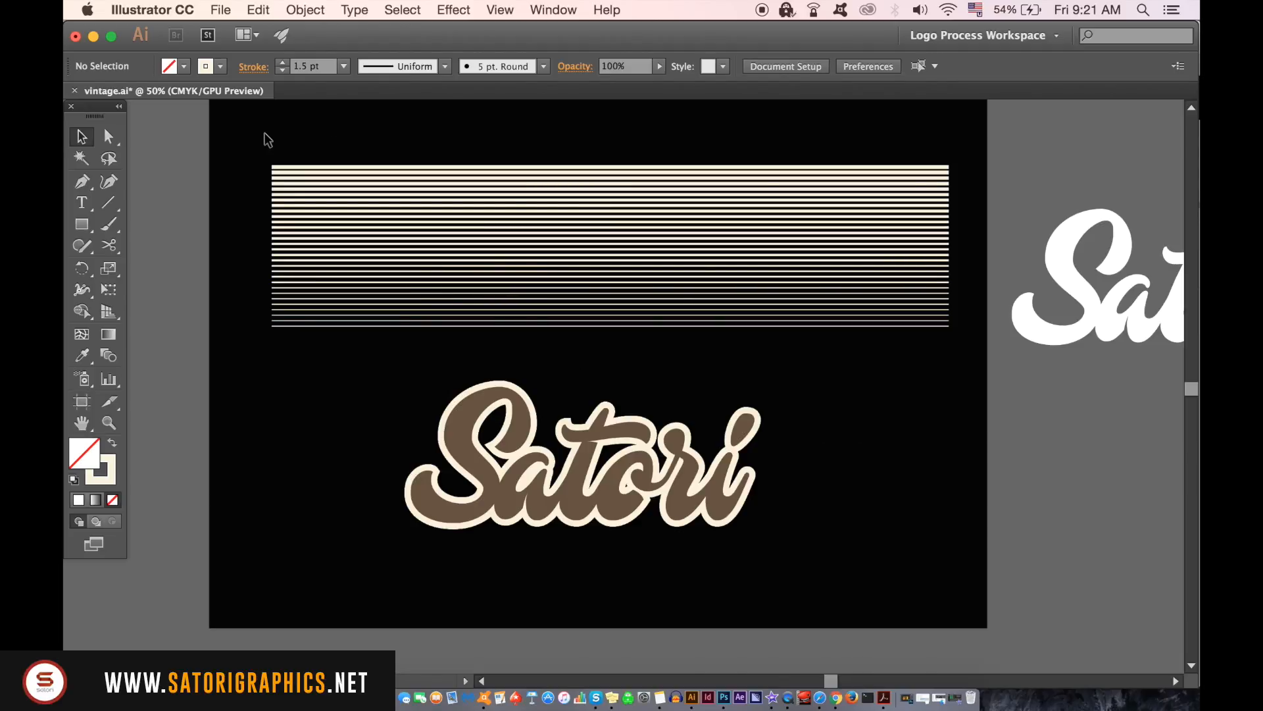
Step: Select the whole block of graduated lines and move it over the Satori wordmark, its top edge near the top of the S
left_click_drag(265, 135, 372, 391)
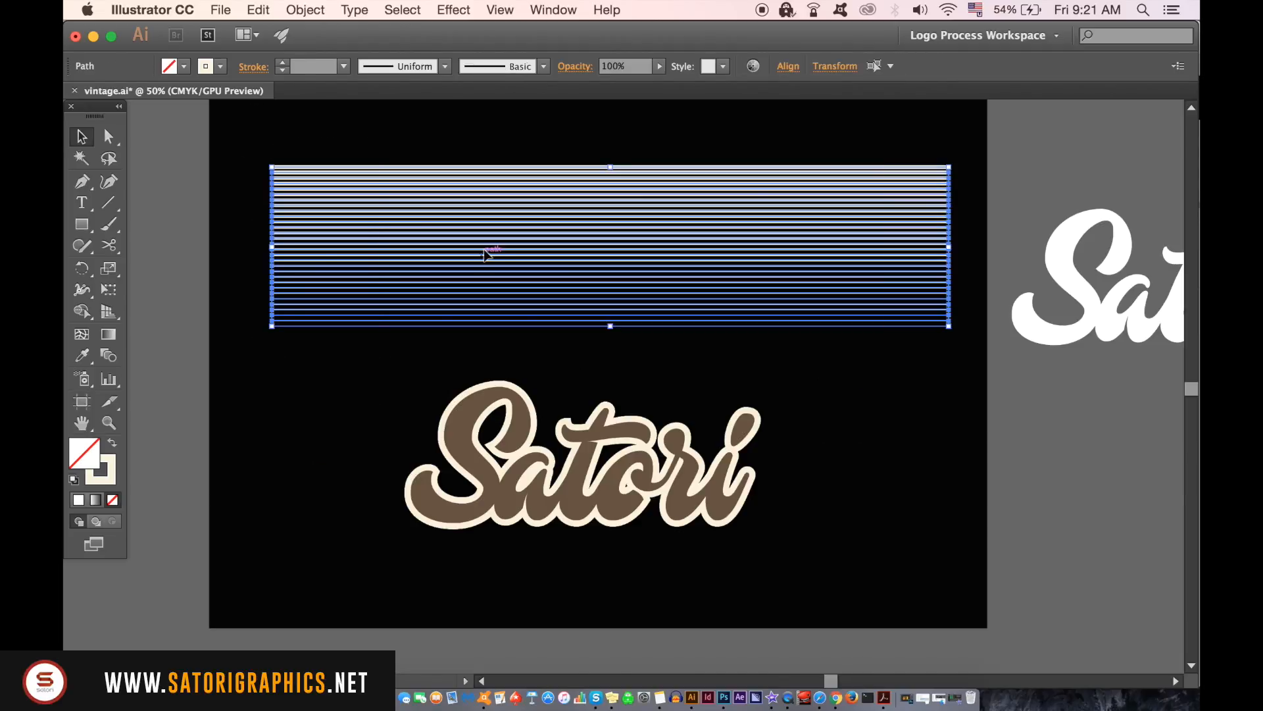
left_click_drag(485, 252, 474, 469)
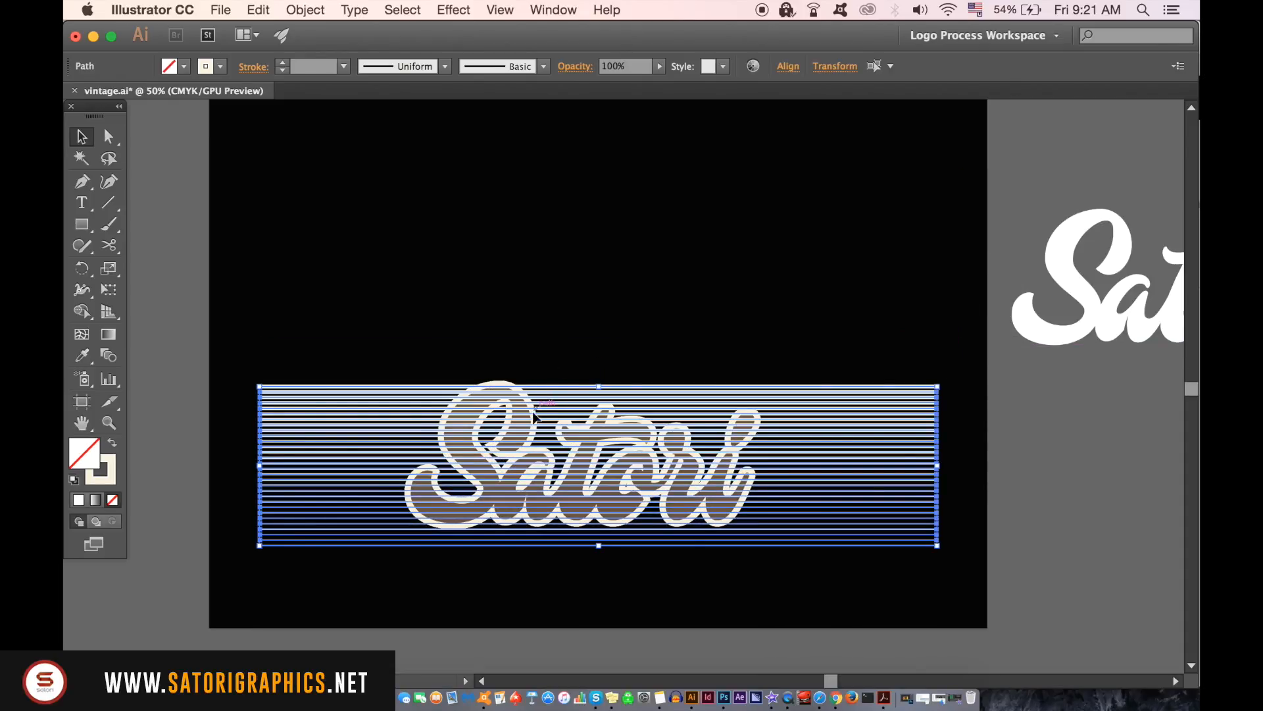
scroll(528, 419, "up", 4)
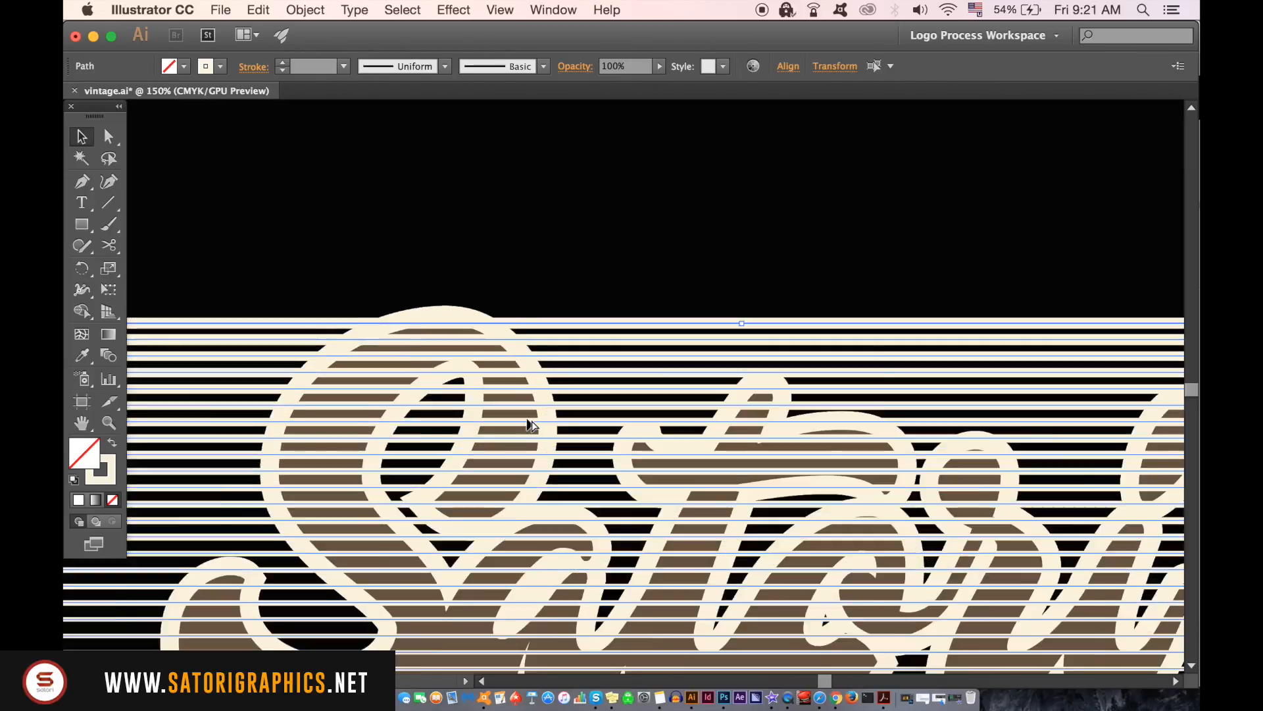
scroll(528, 369, "down", 3)
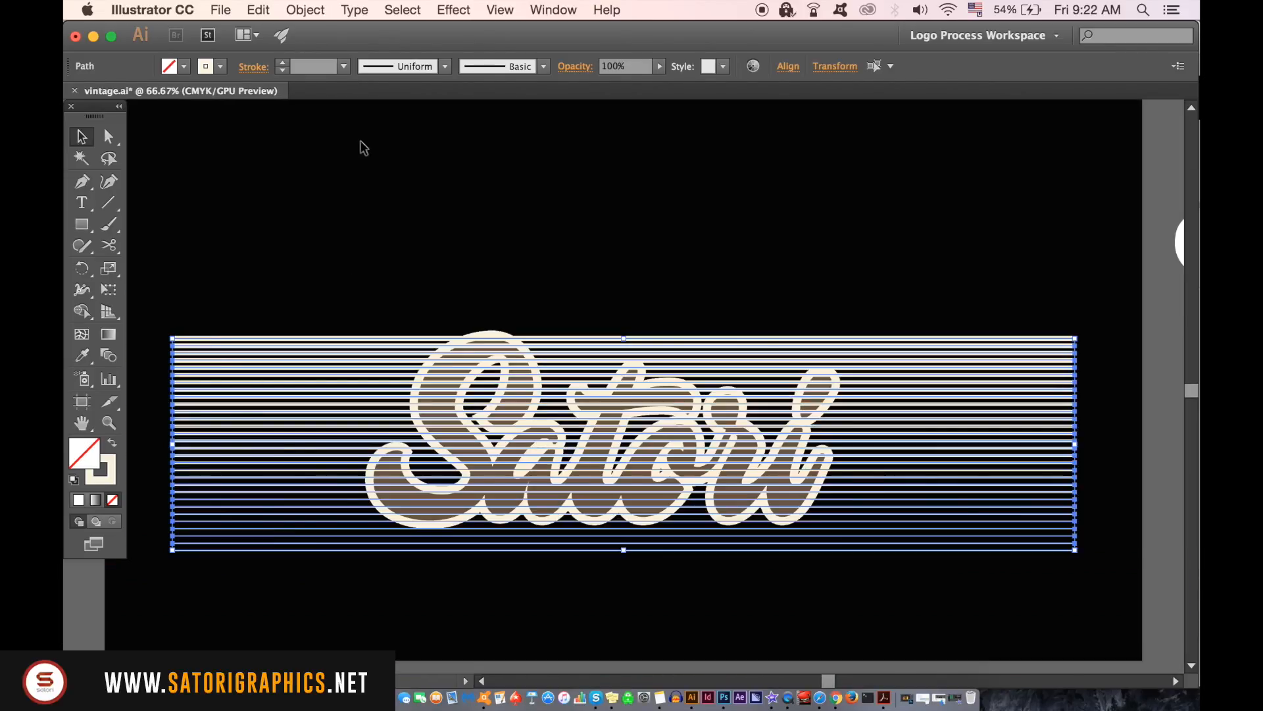
left_click(536, 8)
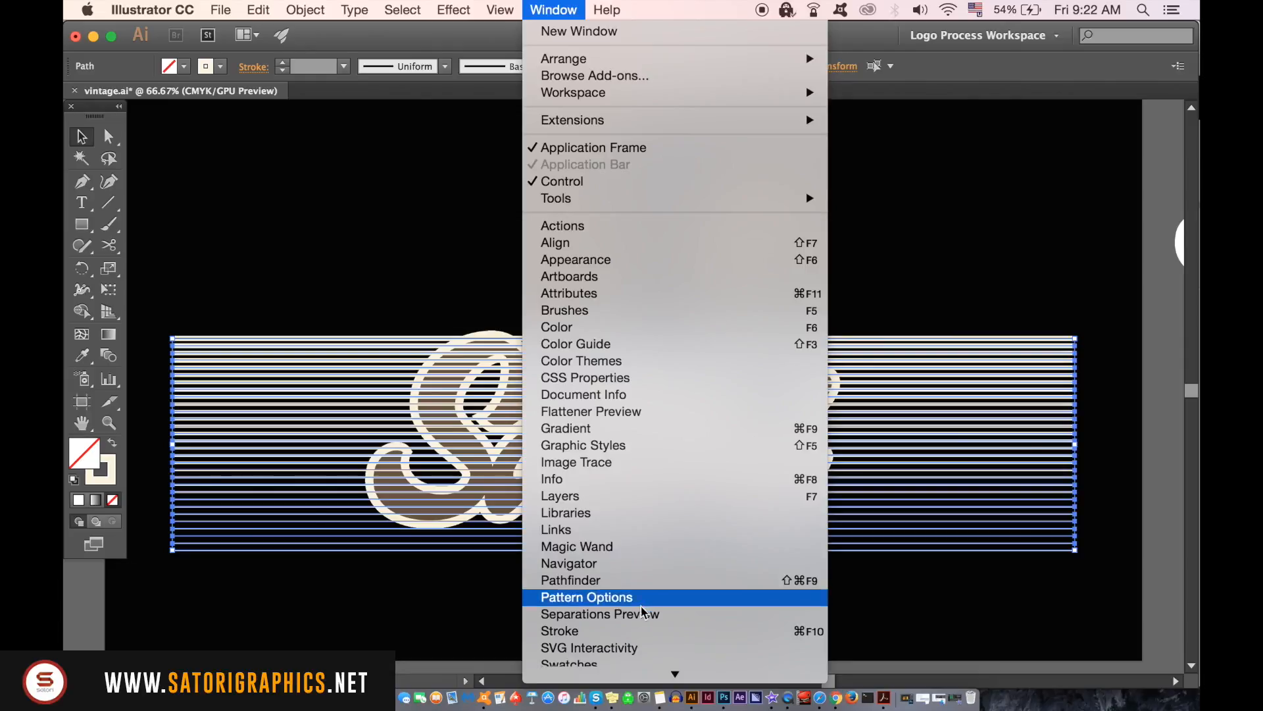
left_click(639, 632)
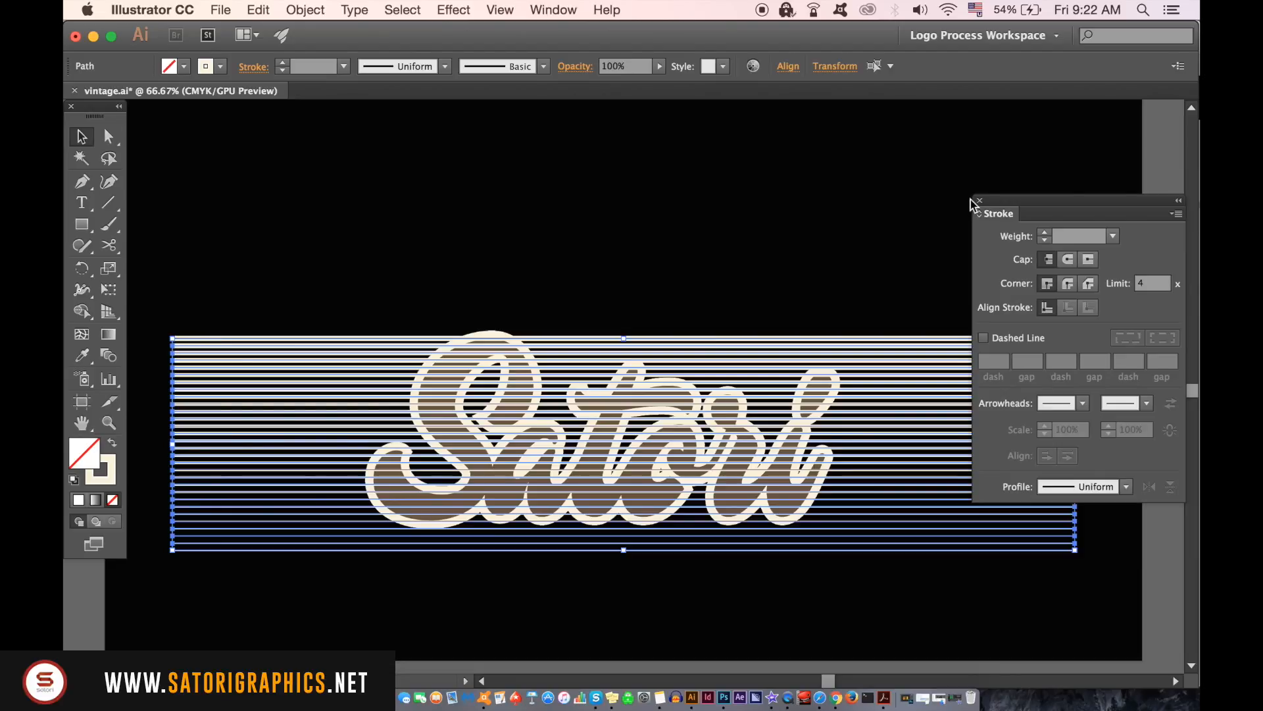
left_click(980, 201)
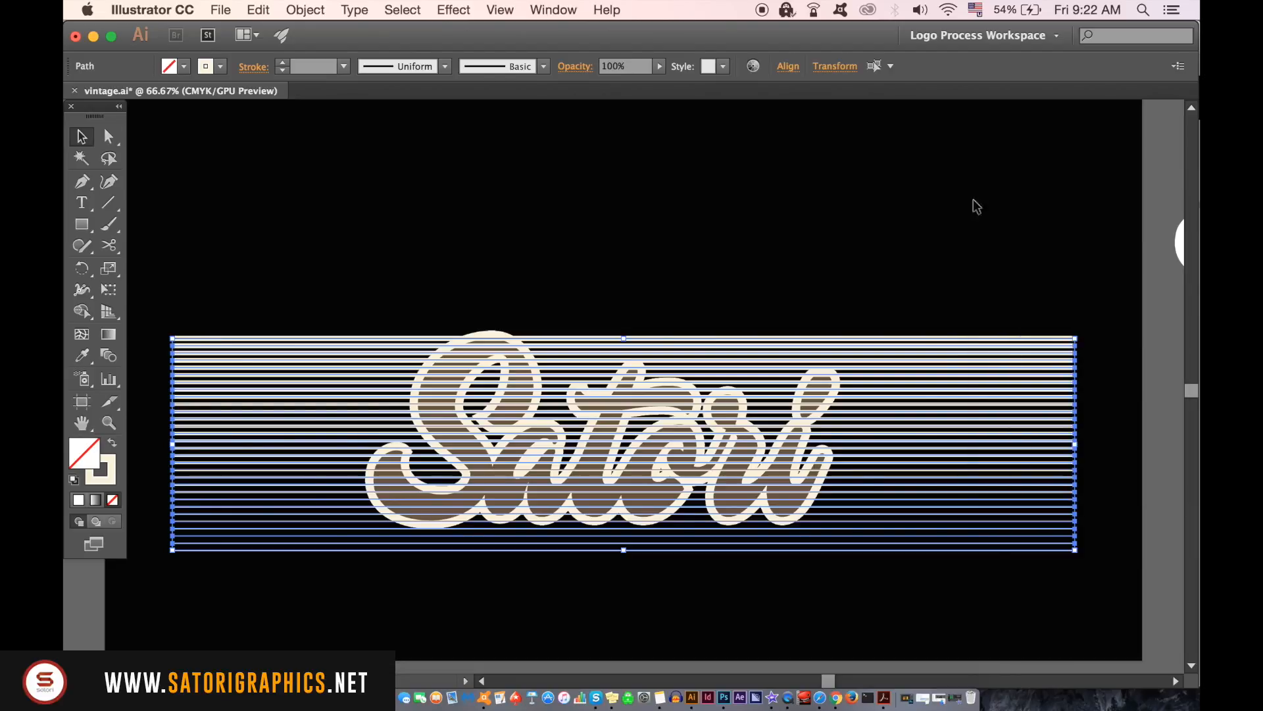
Step: Cut the top three horizontal lines with the Scissors tool on both sides of the letter S, near its outline
left_click(516, 310)
scroll(510, 310, "up", 2)
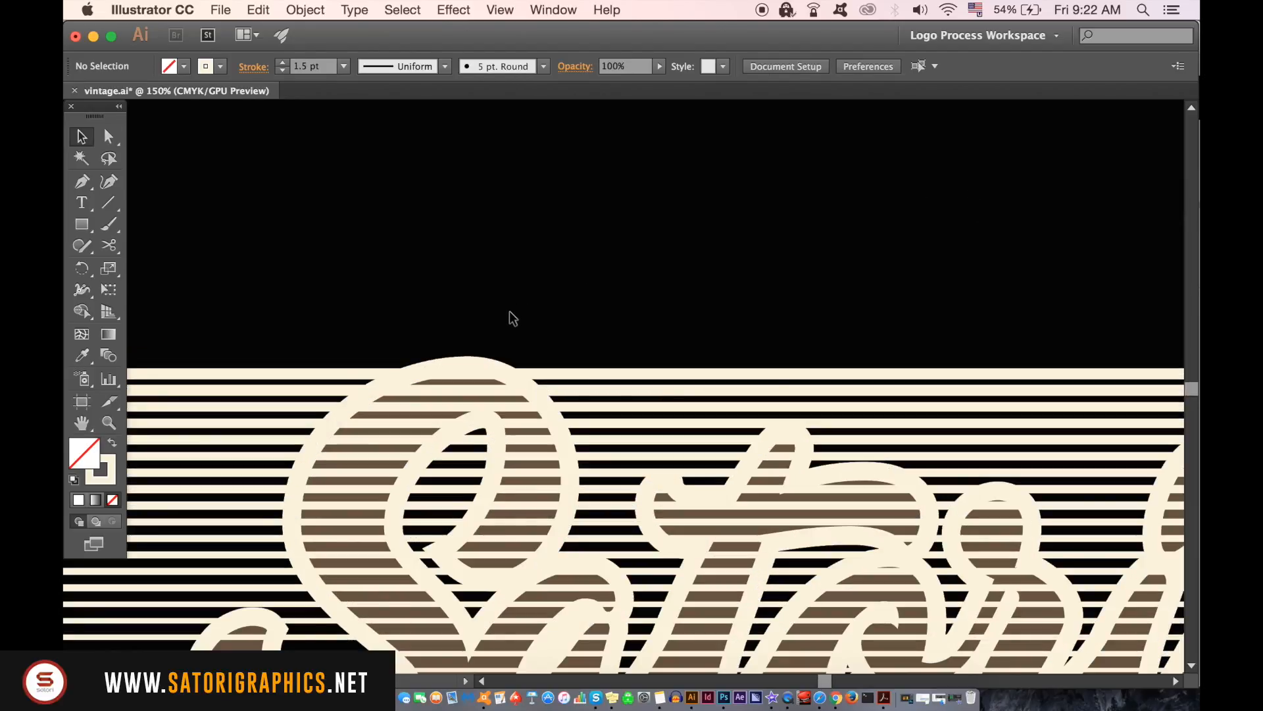
scroll(512, 317, "up", 3)
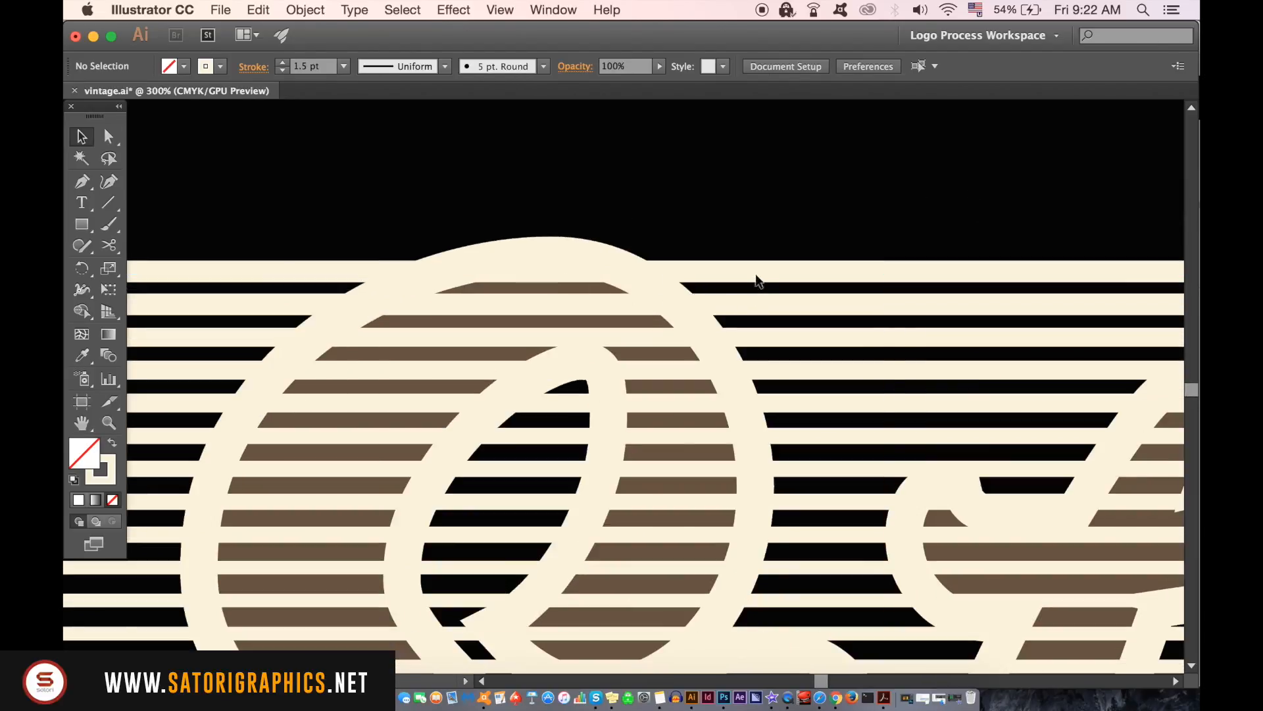
left_click(117, 250)
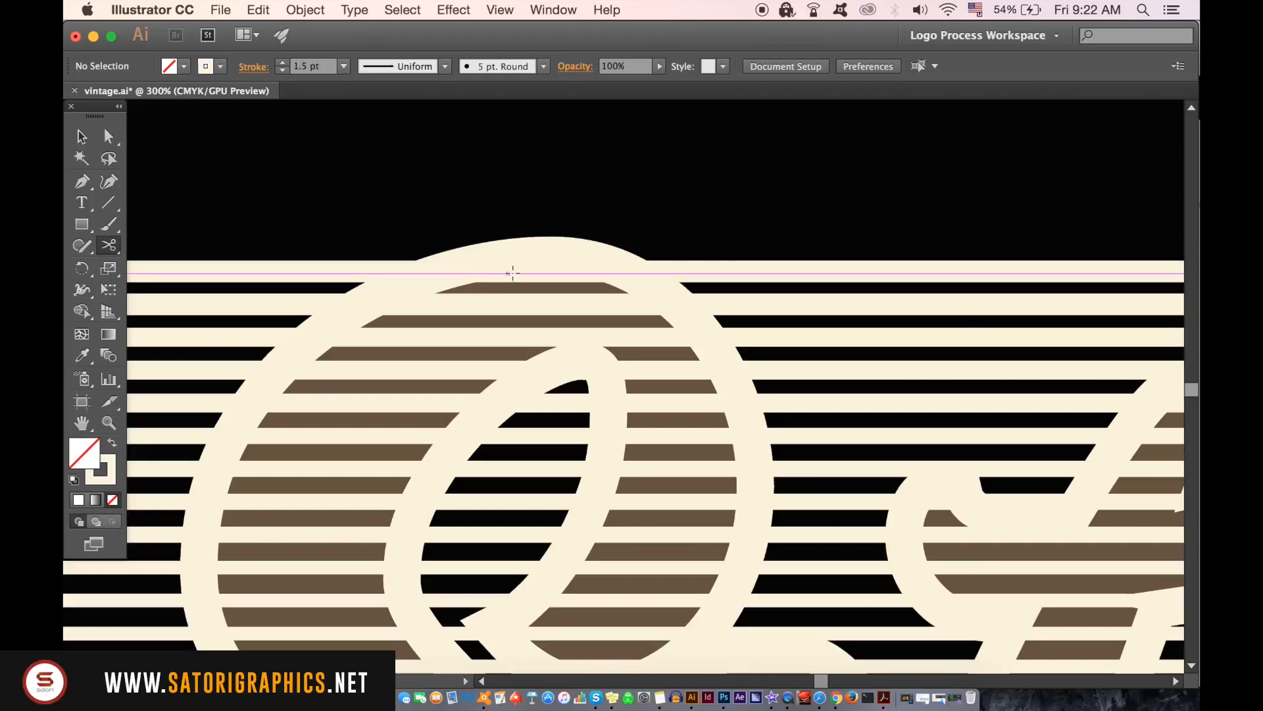
left_click(445, 271)
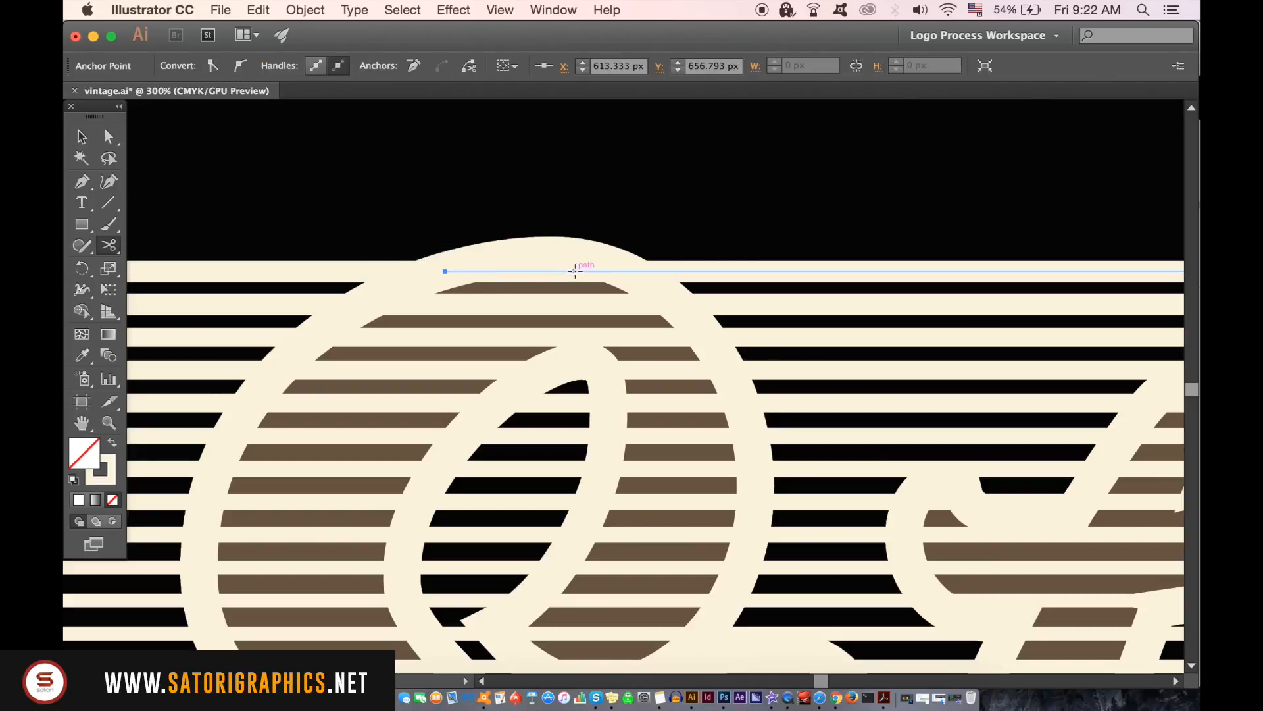
left_click(626, 271)
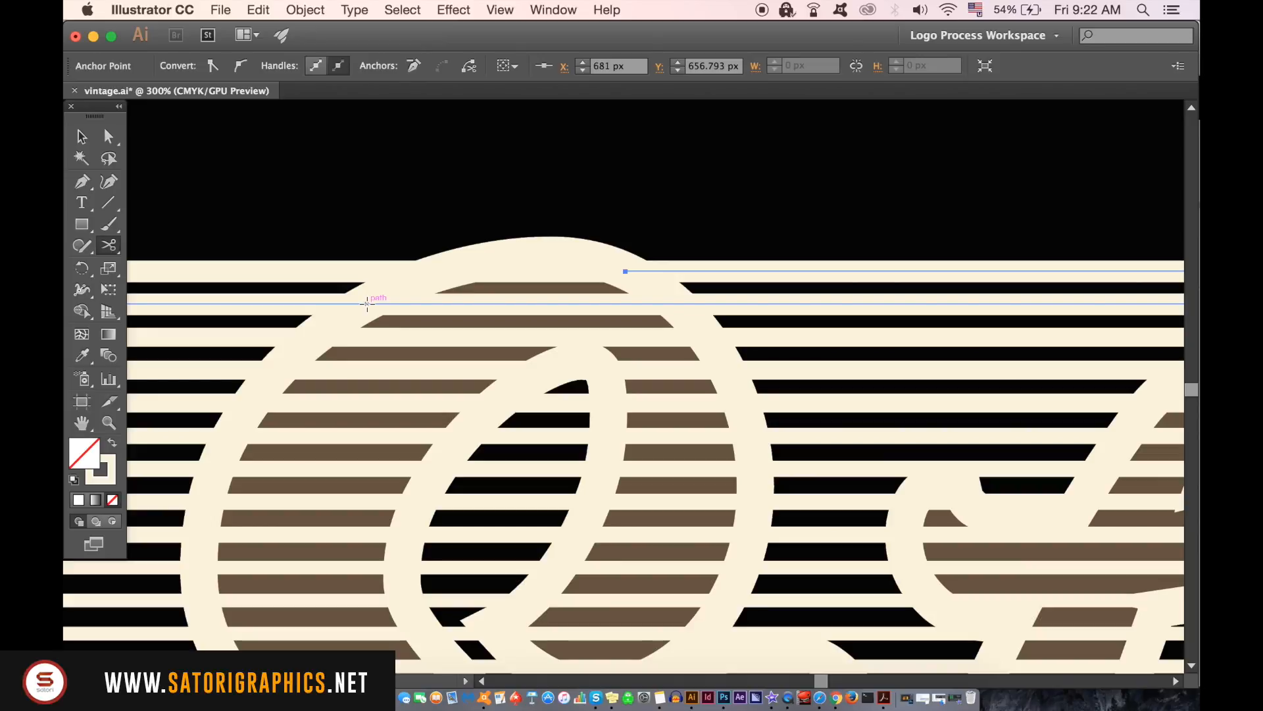
left_click(435, 304)
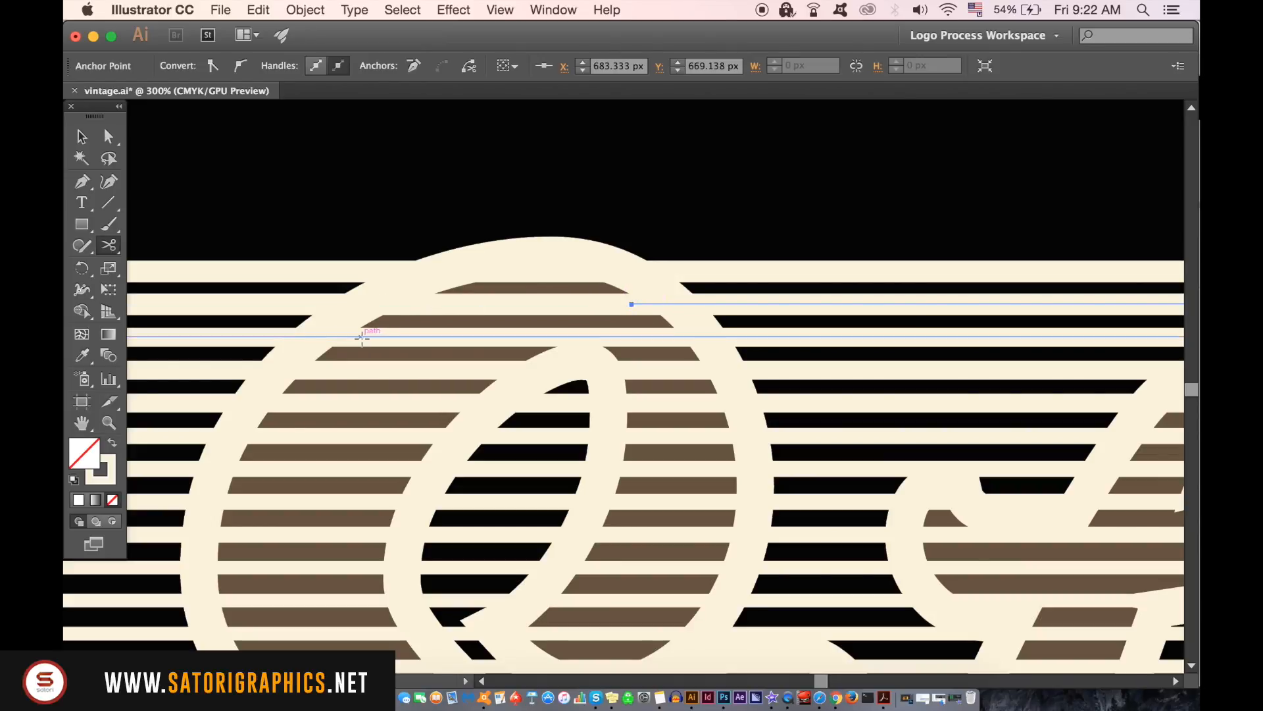
left_click(361, 337)
left_click(667, 337)
Step: Examine where the horizontal lines cross the upper parts of the remaining letters in the wordmark
left_click_drag(672, 309, 365, 328)
left_click_drag(802, 346, 512, 331)
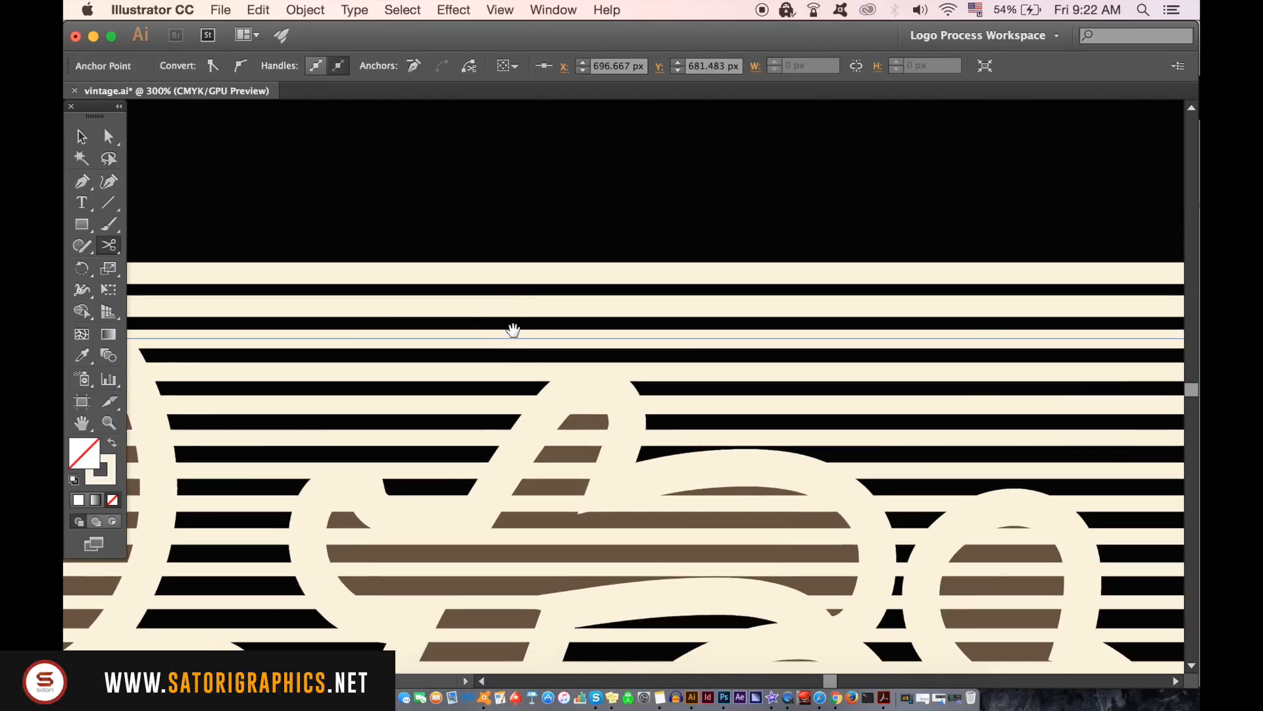
left_click_drag(793, 359, 406, 341)
left_click_drag(857, 307, 516, 353)
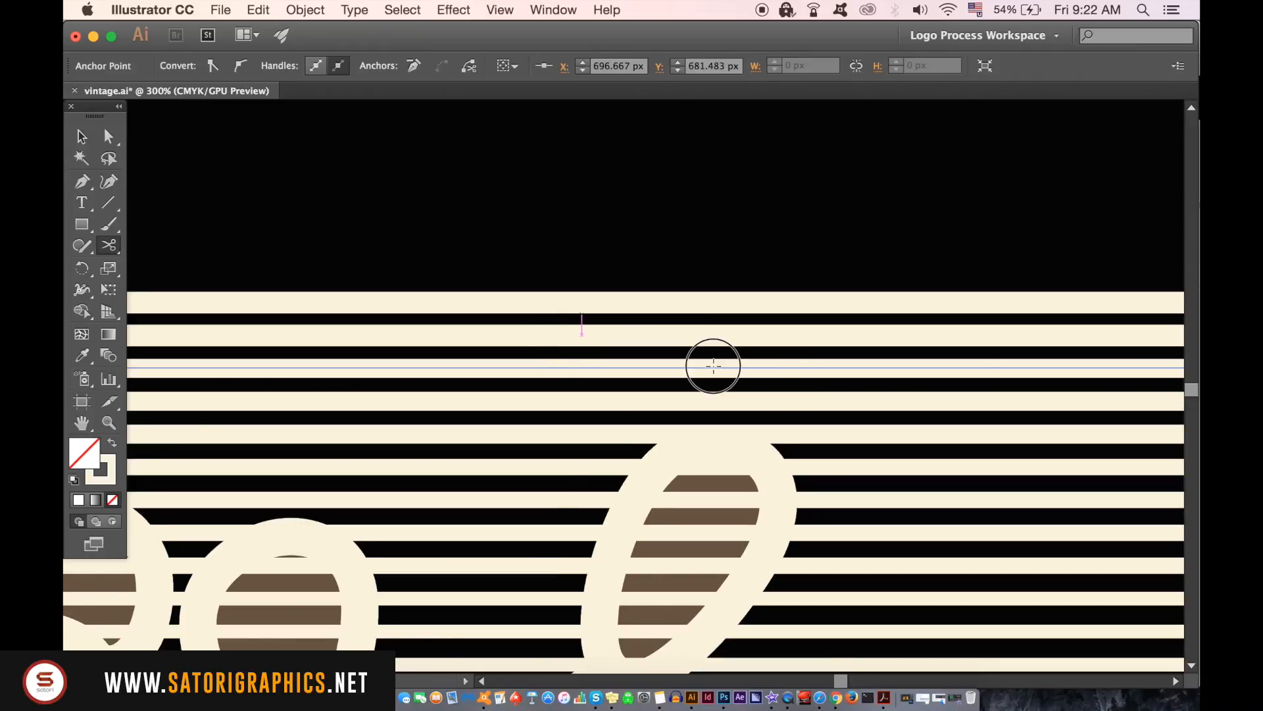
left_click_drag(713, 366, 507, 306)
left_click_drag(203, 375, 852, 305)
left_click_drag(438, 252, 734, 288)
left_click_drag(355, 283, 593, 293)
Step: Delete the cut line segments outside the S on both sides for the top three lines
left_click(81, 136)
left_click(309, 175)
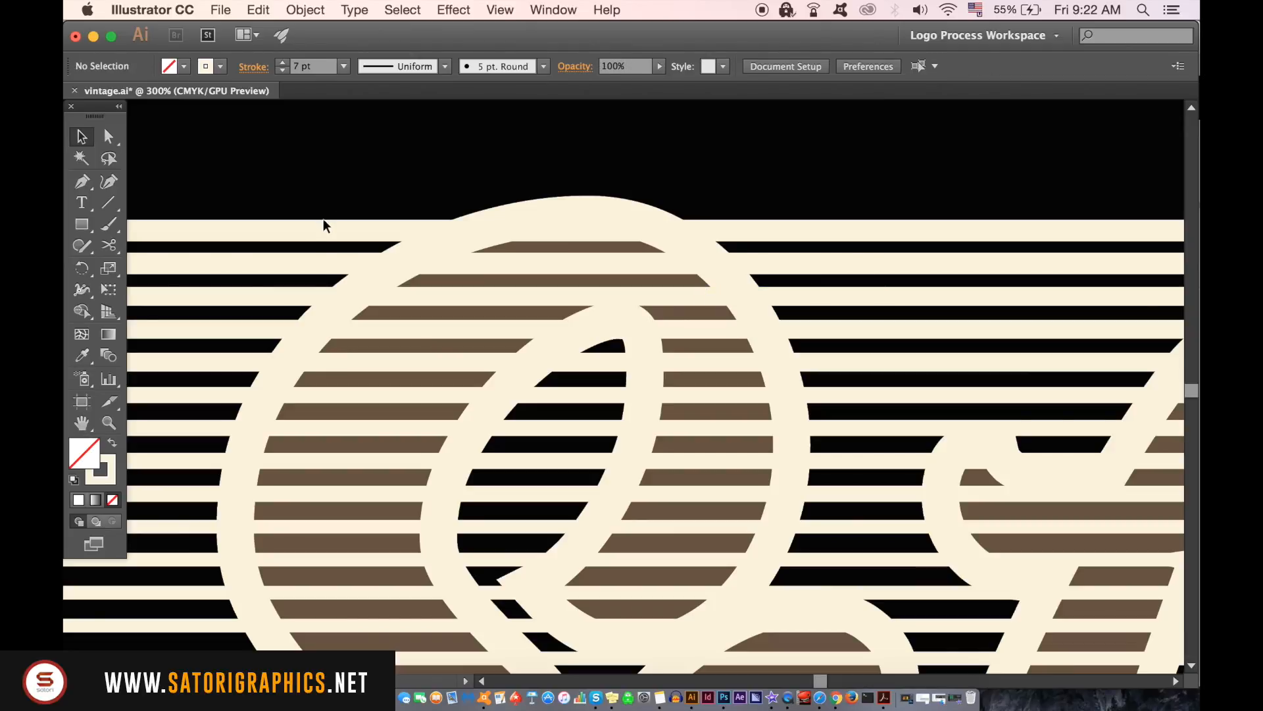
left_click_drag(327, 230, 310, 267)
key("Delete")
left_click(274, 297)
key("Delete")
left_click(813, 301)
key("Delete")
left_click(818, 260)
key("Delete")
left_click(819, 232)
key("Delete")
Step: Select the three remaining line segments inside the top of the S and convert them to shapes with Outline Stroke
left_click_drag(364, 171, 653, 301)
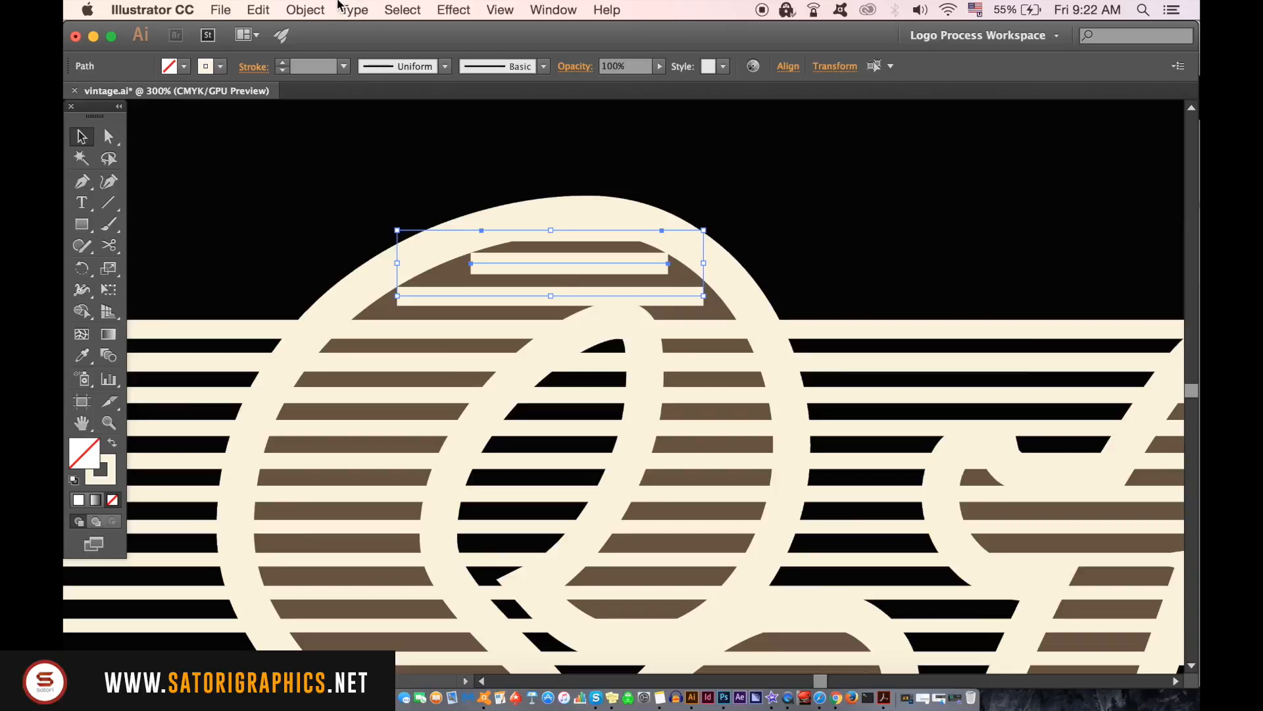
left_click(338, 6)
mouse_move(304, 10)
mouse_move(310, 344)
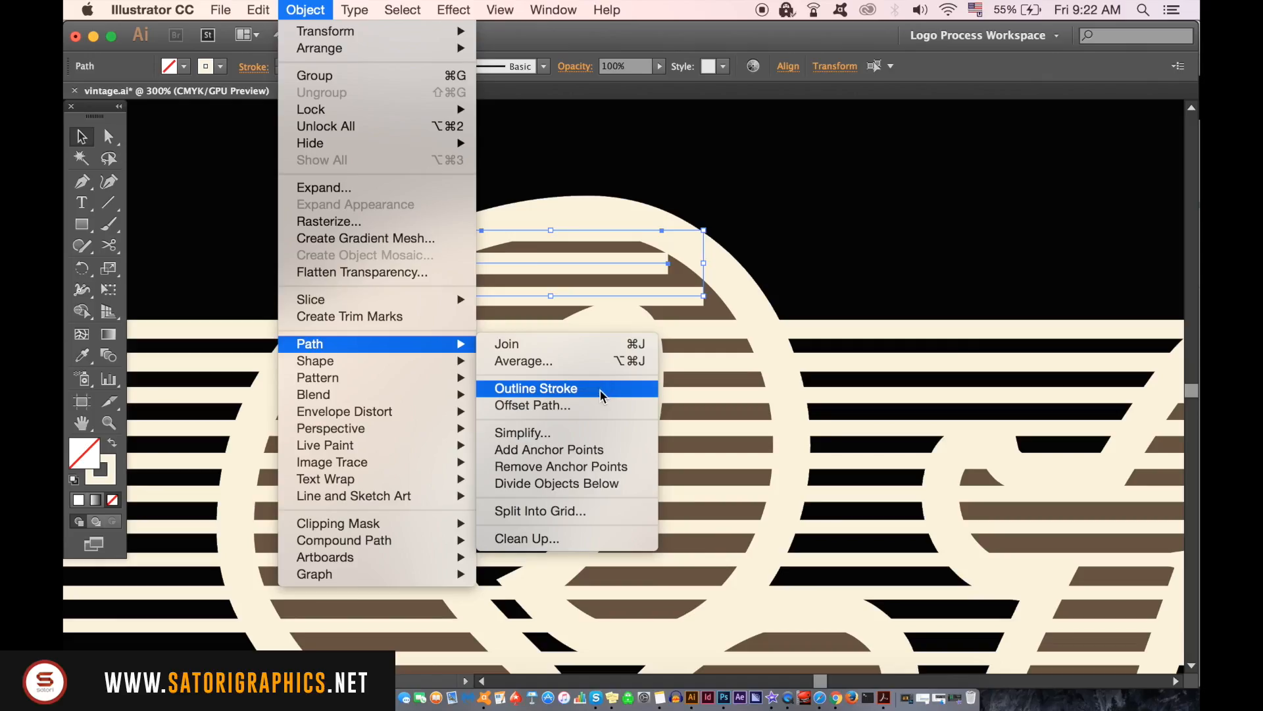
left_click(953, 294)
left_click(209, 177)
Step: Shift the left corner points of the second outlined bar in the S so its end slants along the letter's curve
key("a")
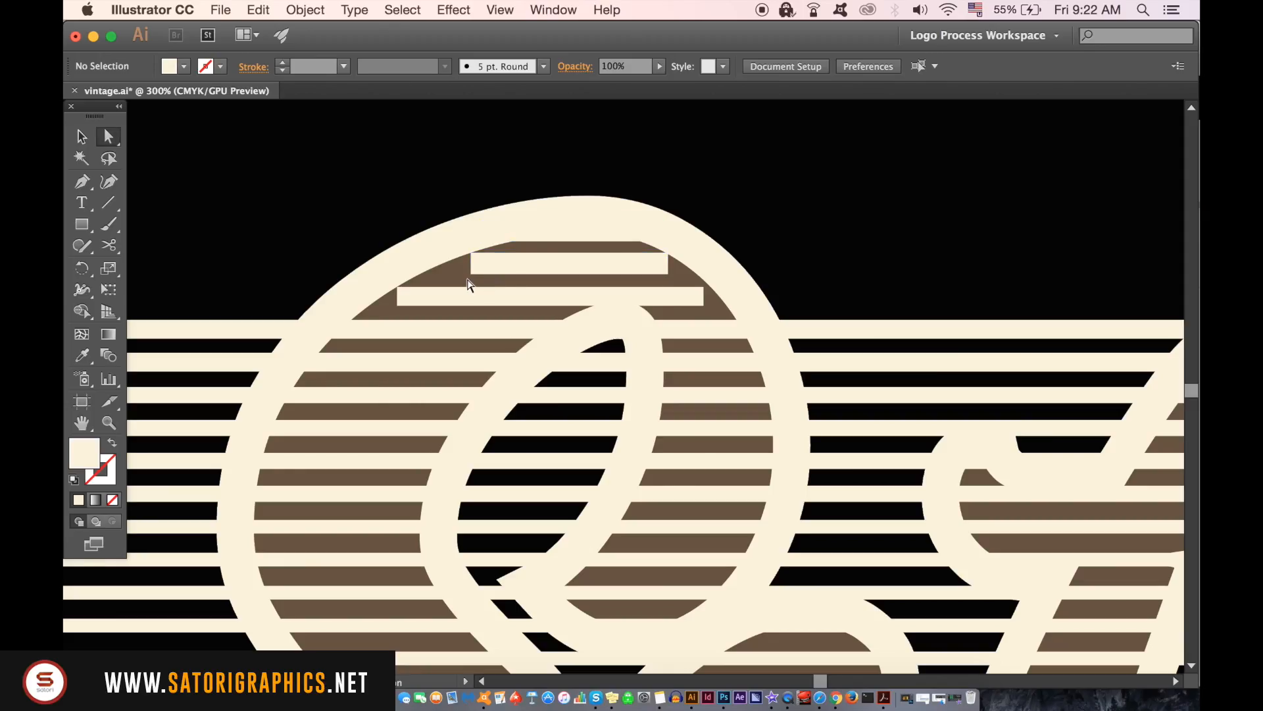
left_click(472, 274)
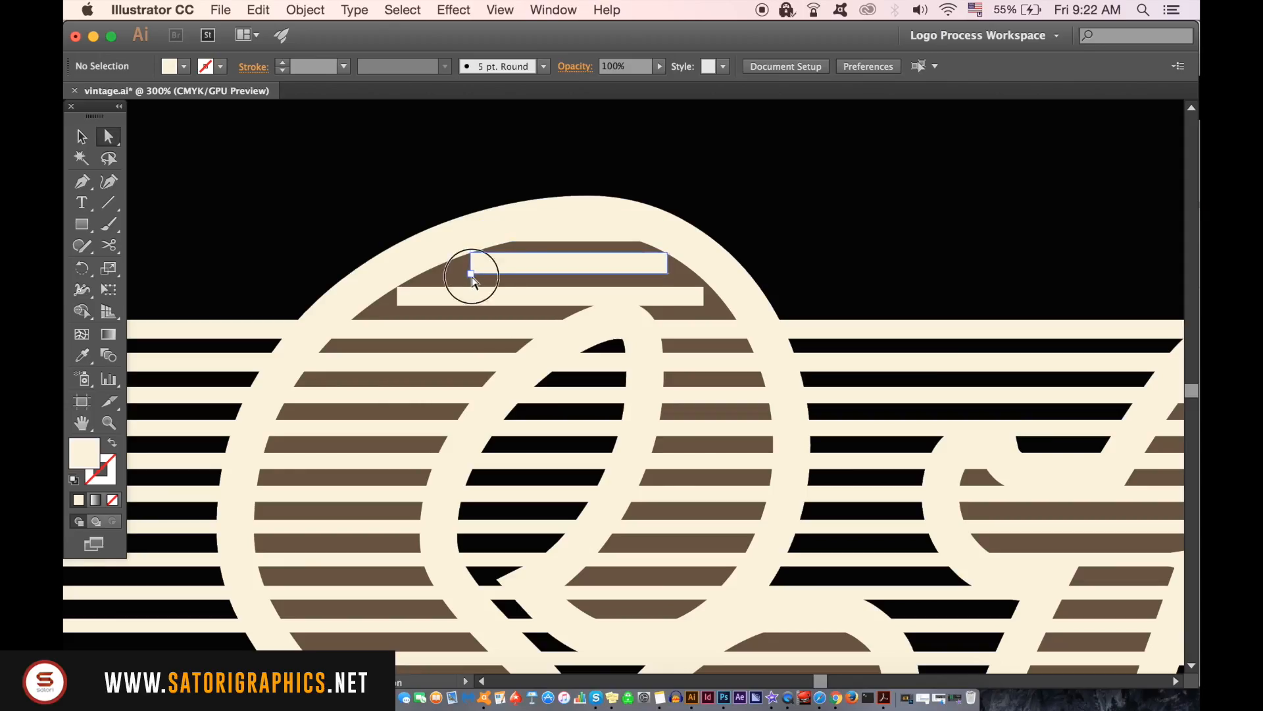
key("Left")
key("Left")
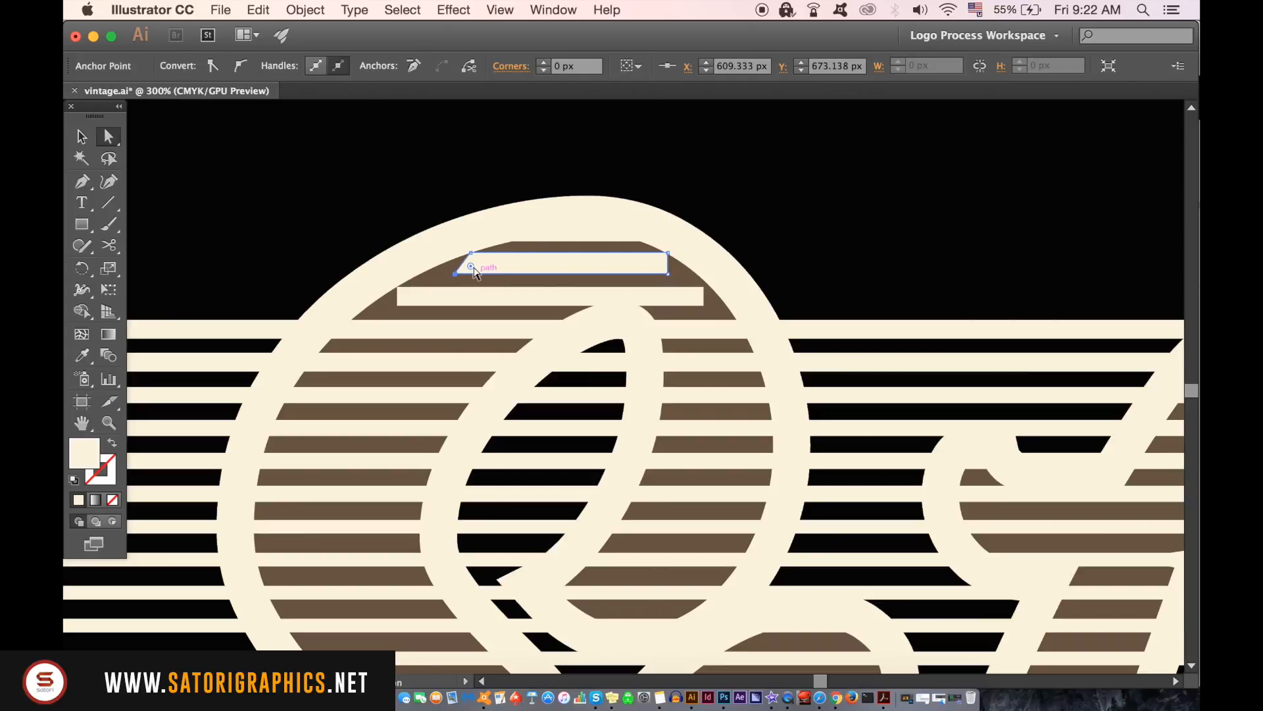
key("Left")
key("Left")
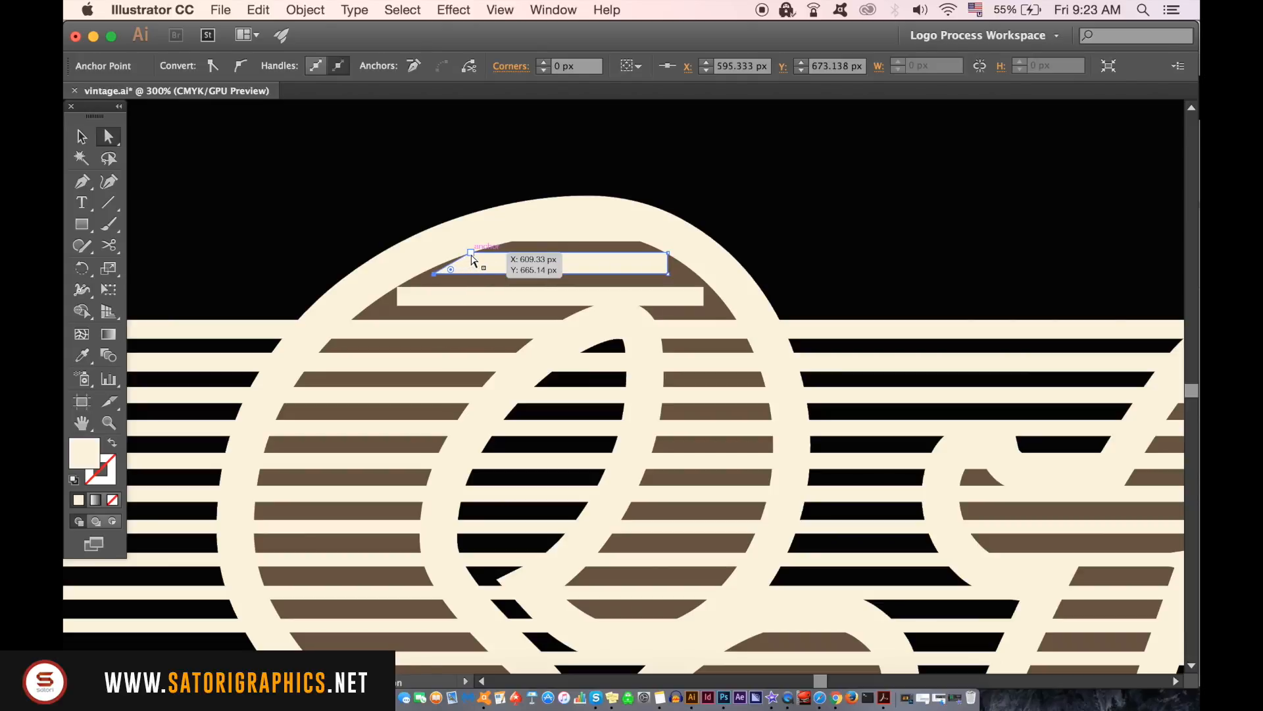
key("Right")
key("Right")
key("Right")
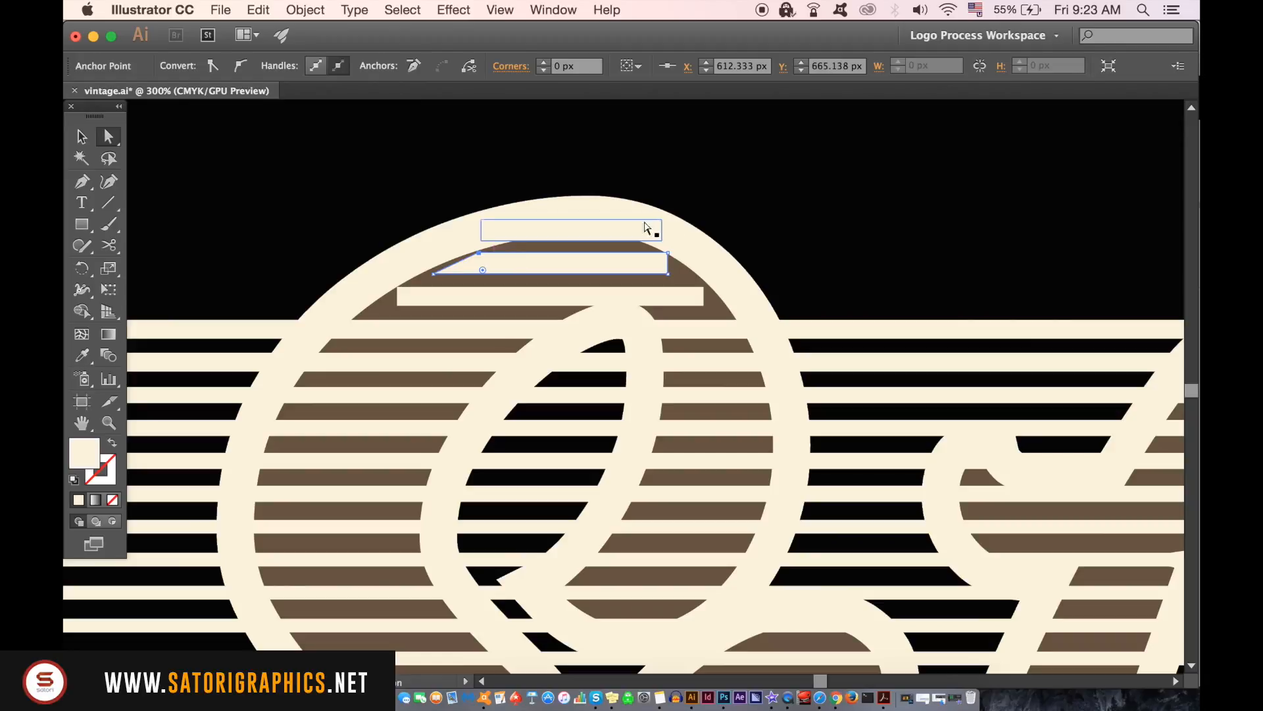
left_click(737, 215)
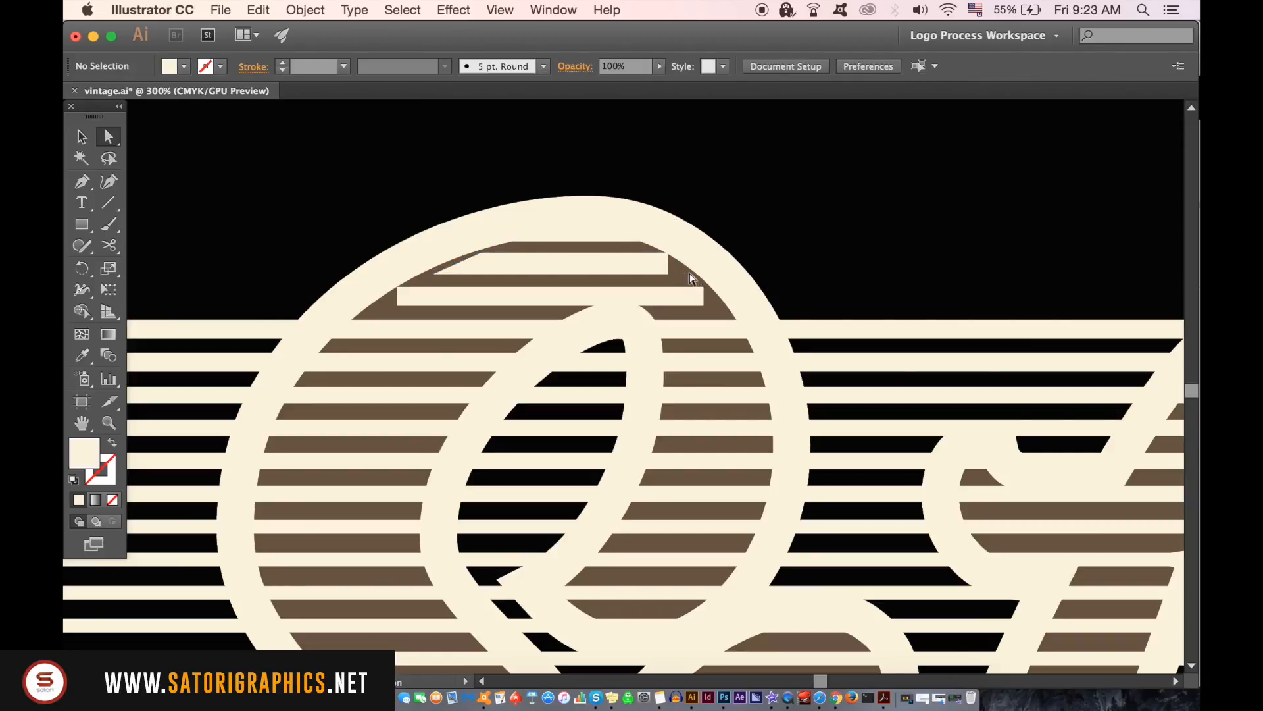
Step: Extend the lower right corner point of the second outlined bar outward to follow the curve of the S
left_click(668, 274)
key("Right")
key("Right")
key("Right")
left_click(667, 260)
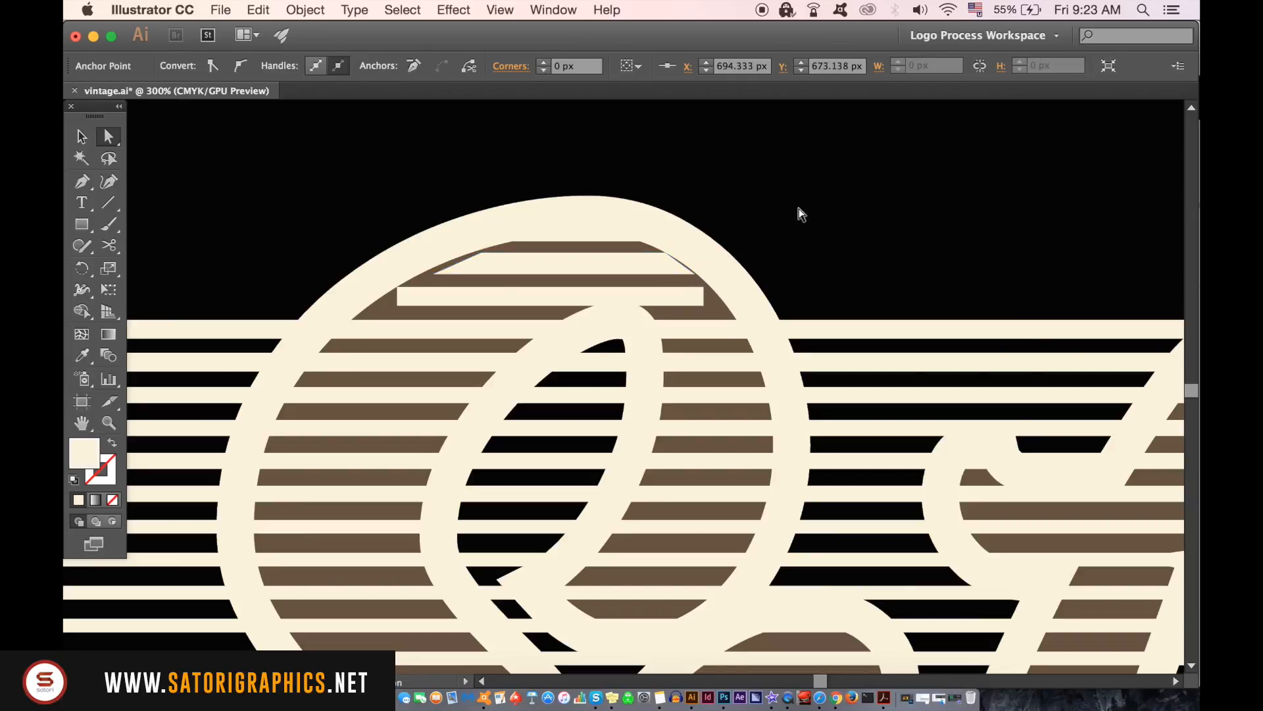
left_click(798, 212)
Step: Slant the left end of the third outlined bar to match the inner curve of the S by shifting its corner points
left_click(399, 289)
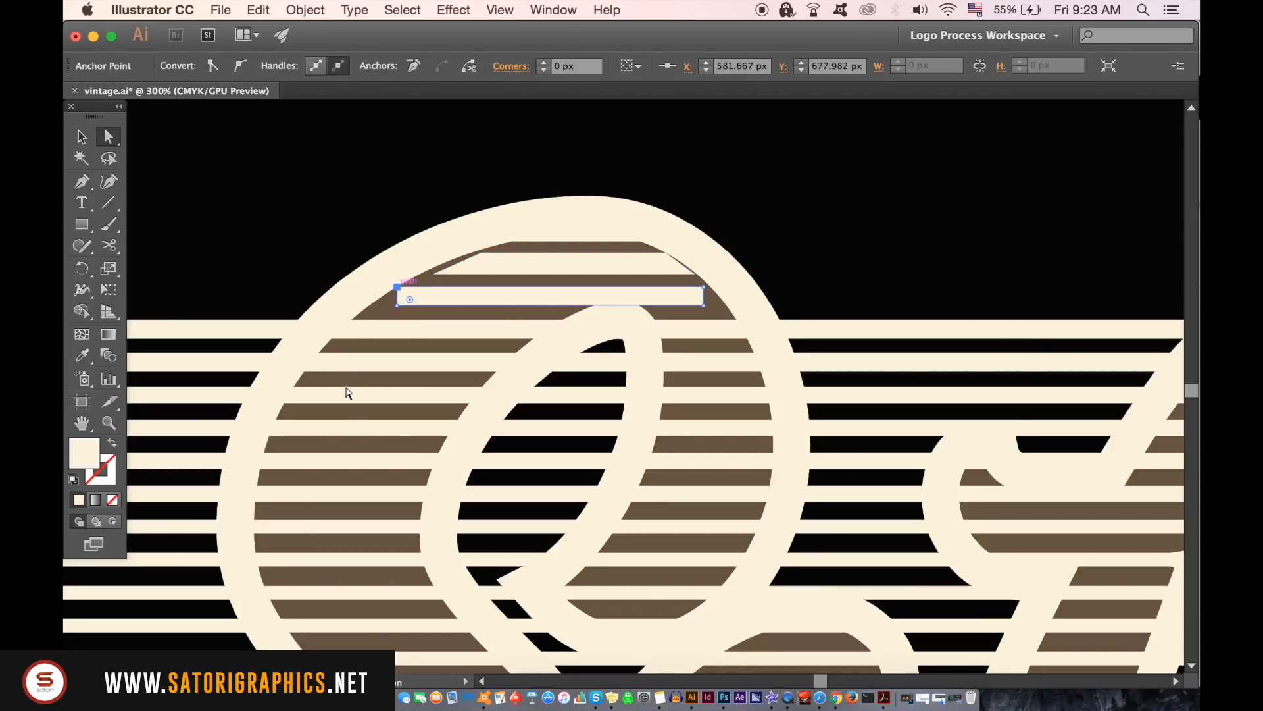
key("Right")
key("Right")
key("Right")
left_click(398, 306)
left_click(385, 237)
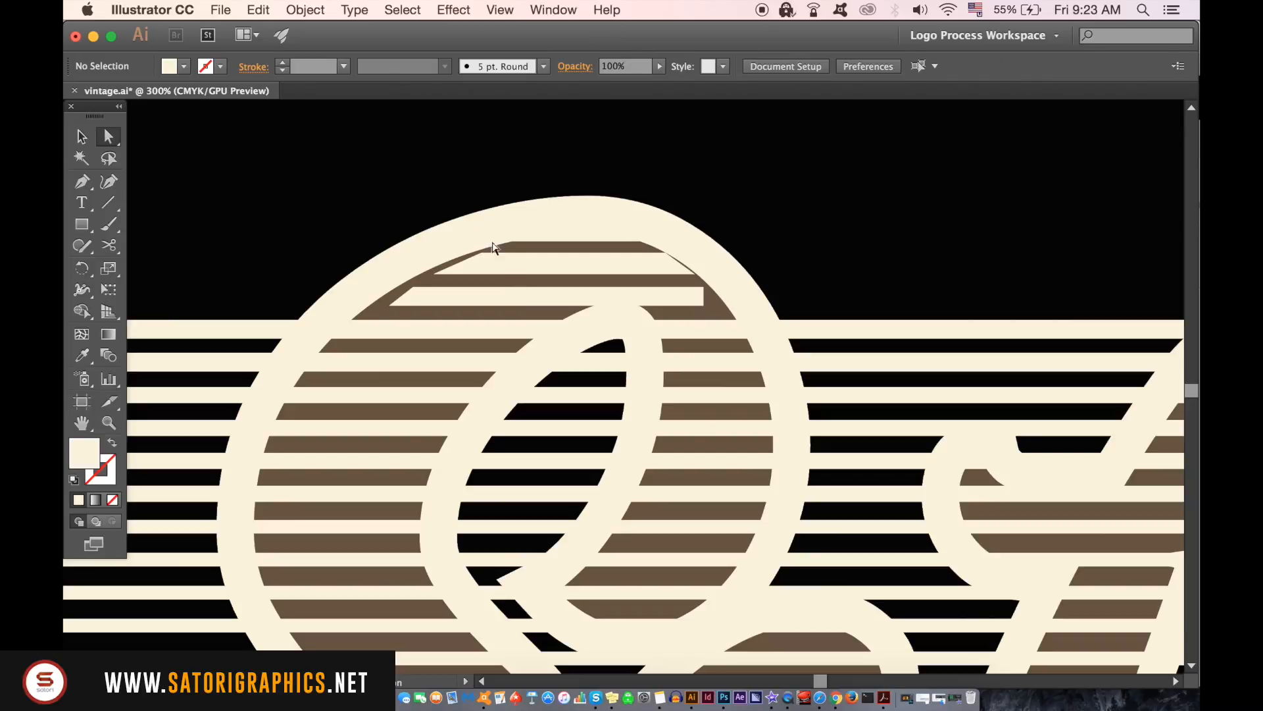
Step: Extend the lower right corner point of the third outlined bar until its end follows the inner curve of the S
scroll(523, 319, "down", 1)
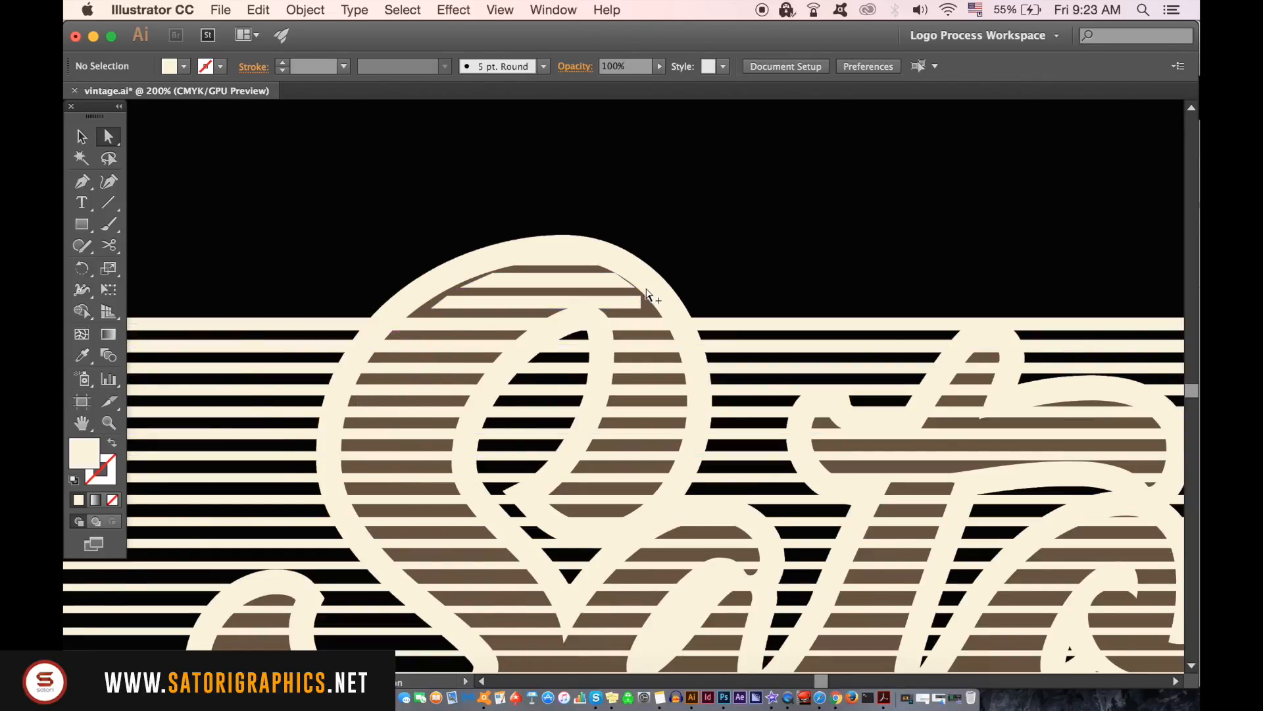
scroll(647, 290, "up", 3)
left_click_drag(635, 307, 646, 308)
key("Right")
key("Right")
key("Right")
key("Right")
key("Right")
key("Right")
key("Right")
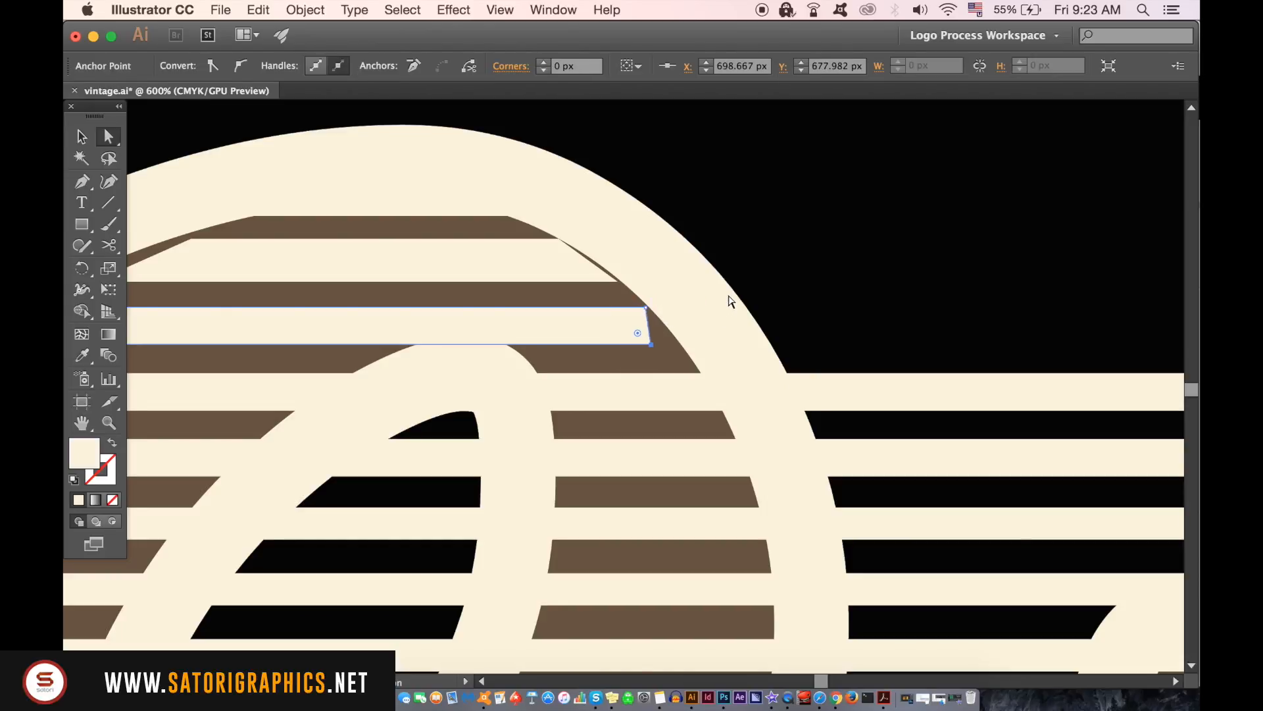
left_click(733, 277)
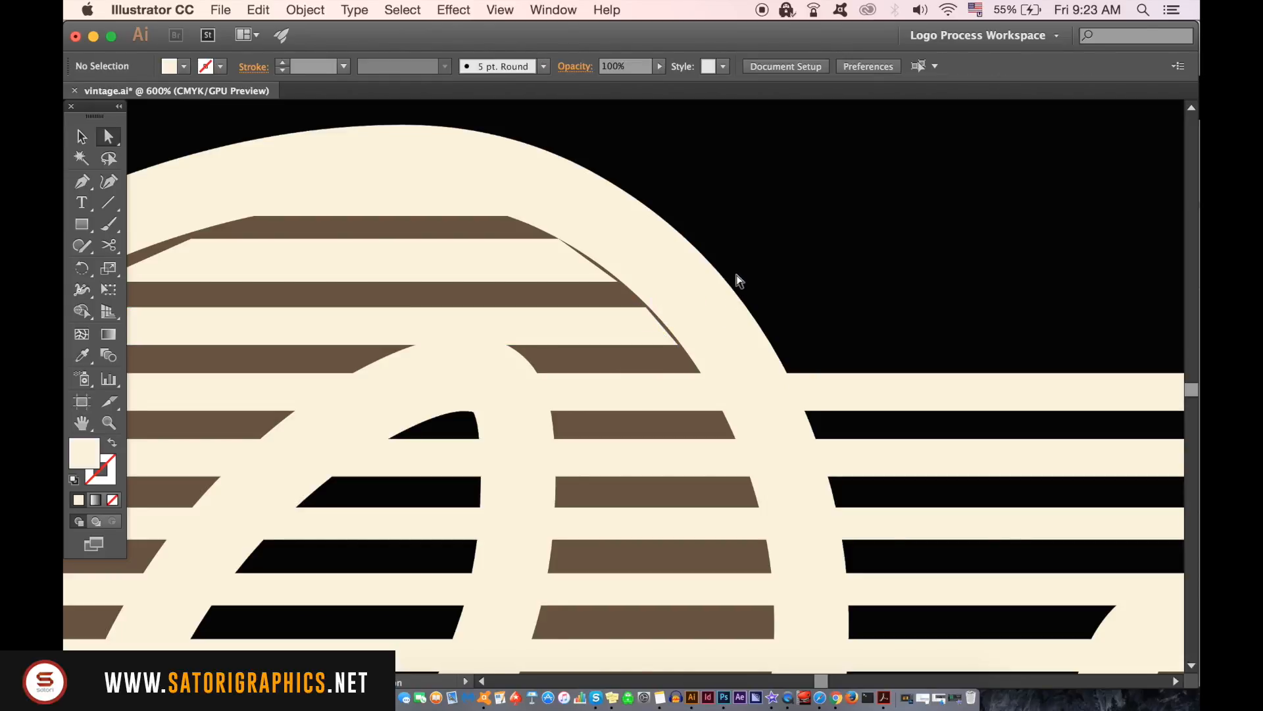
Step: Unlock all locked objects in the document
scroll(724, 276, "down", 5)
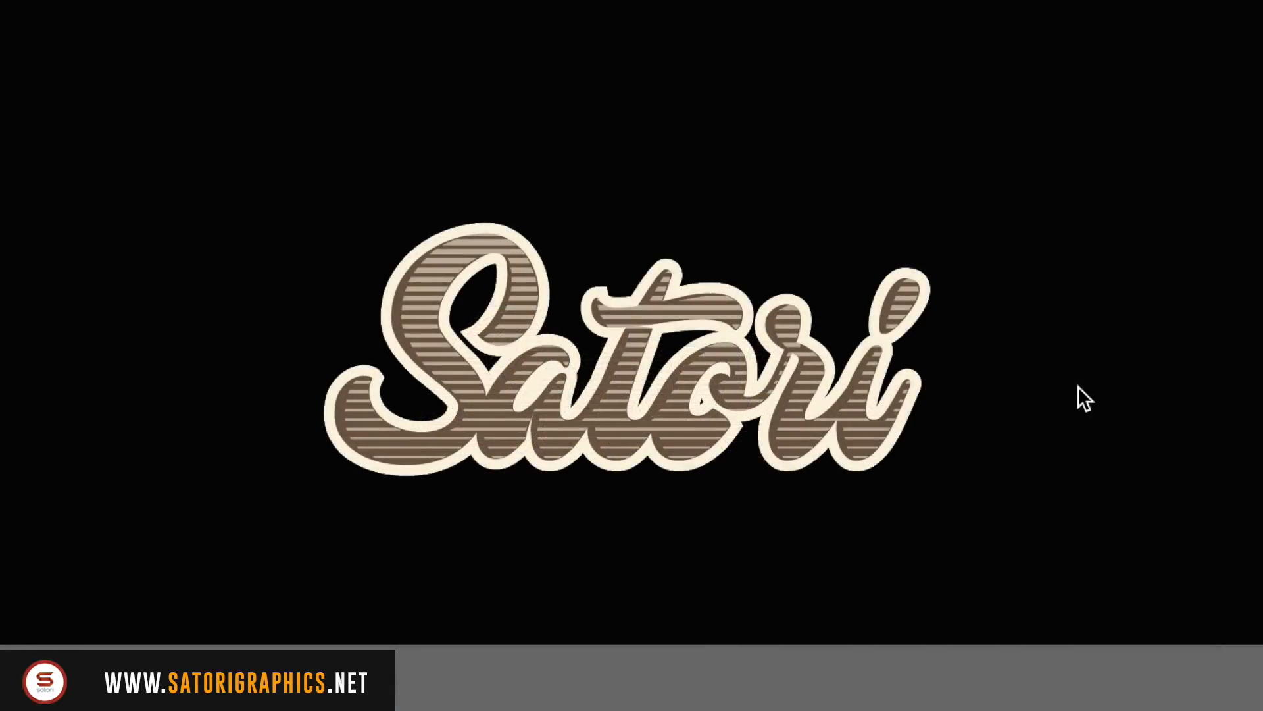
left_click(1079, 385)
left_click(326, 10)
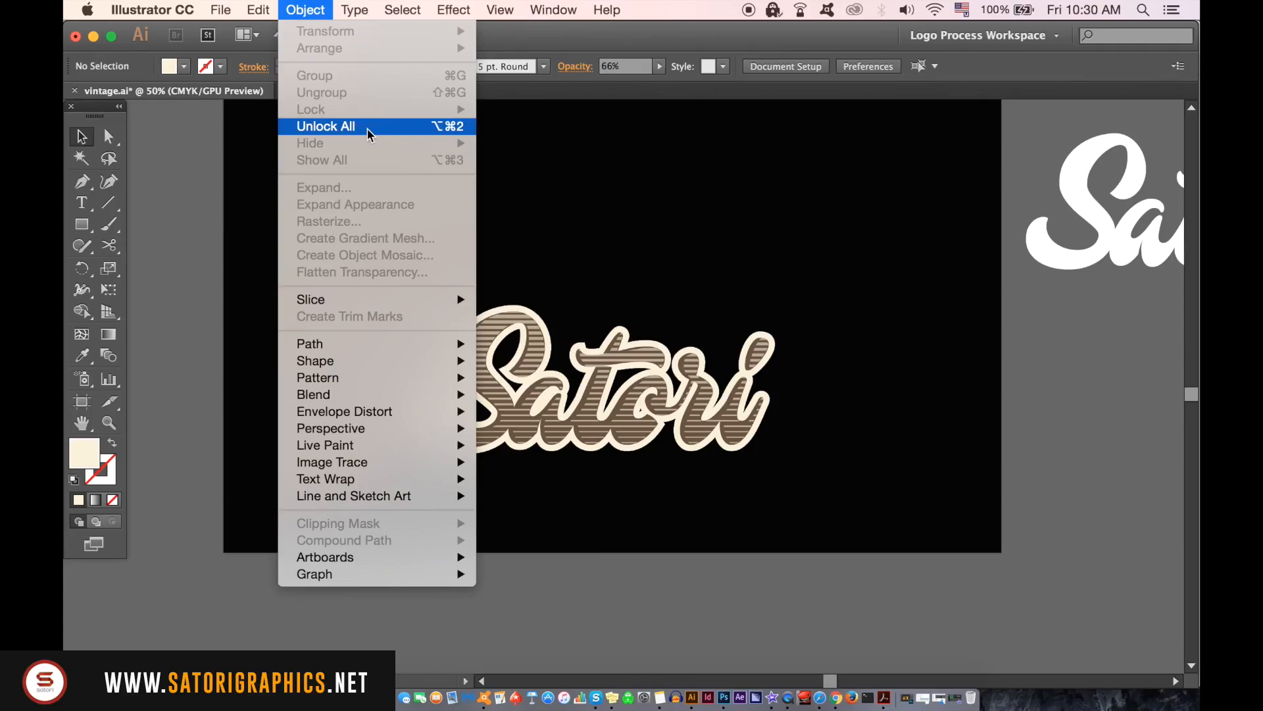
left_click(624, 416)
Step: Lock the black background rectangle so that only the lettering artwork can be selected
left_click(164, 171)
left_click(313, 165)
left_click(314, 5)
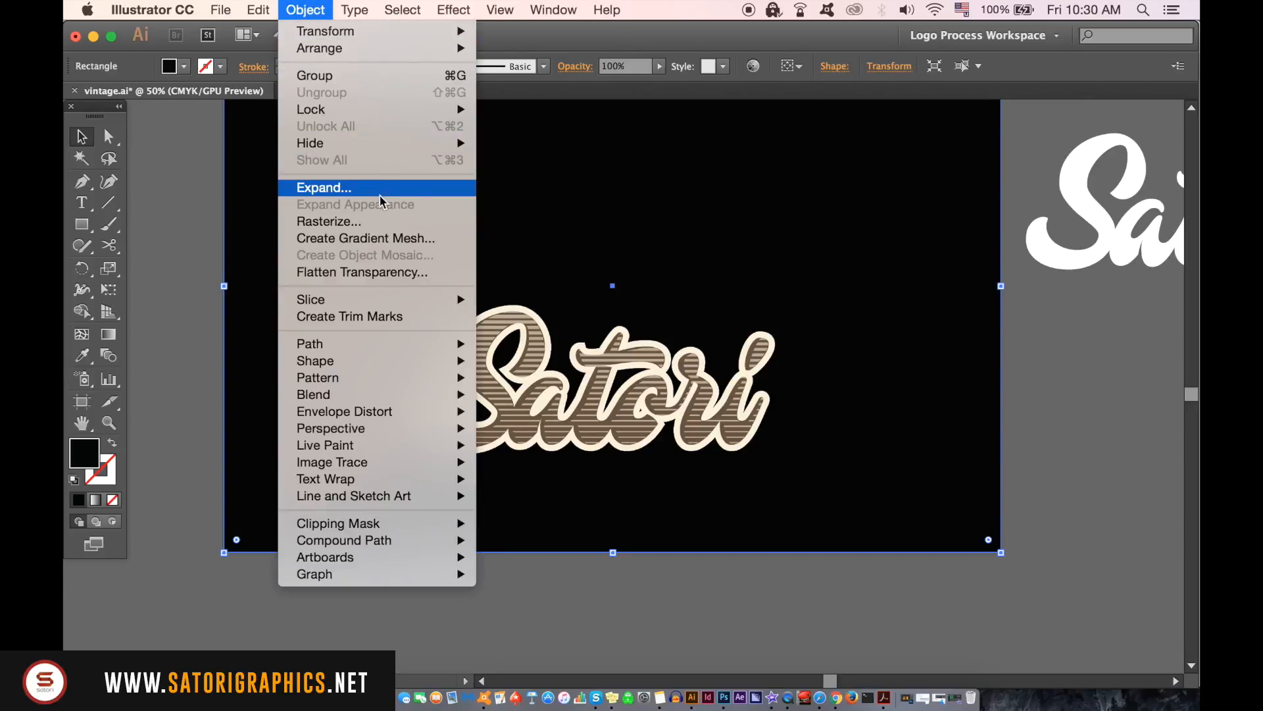
mouse_move(388, 109)
left_click(542, 111)
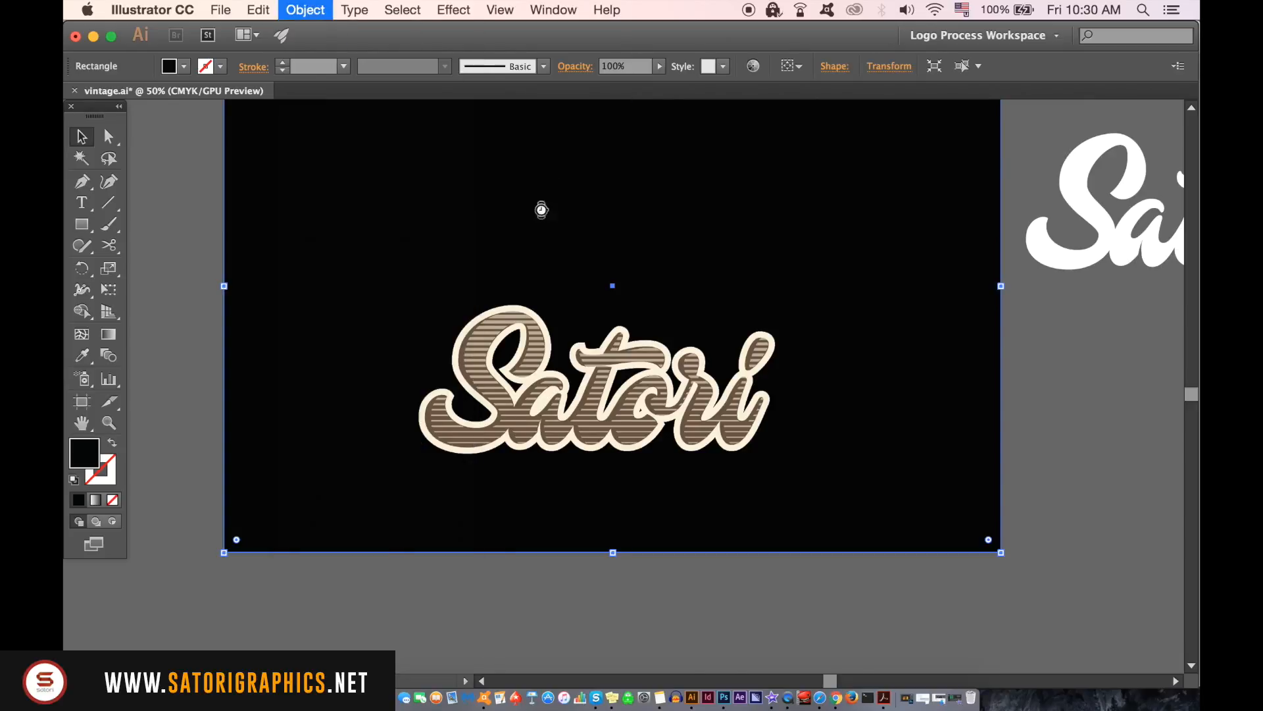
left_click(493, 332)
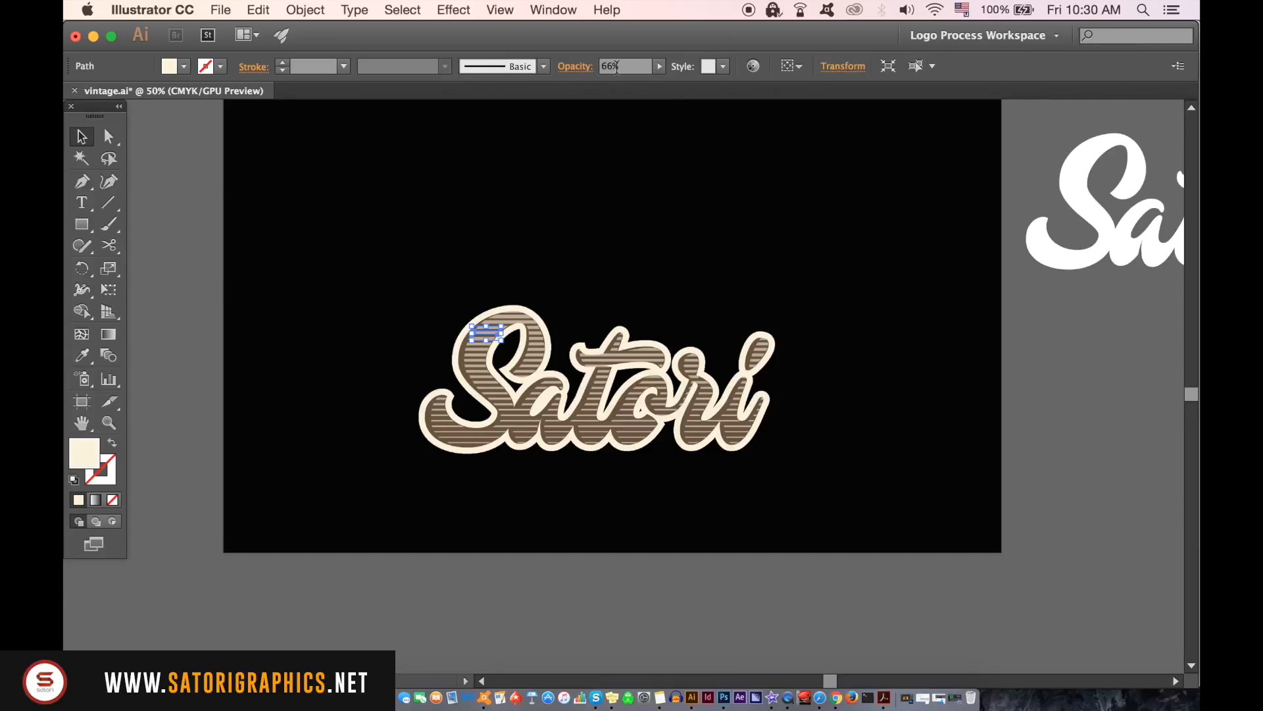
left_click(808, 428)
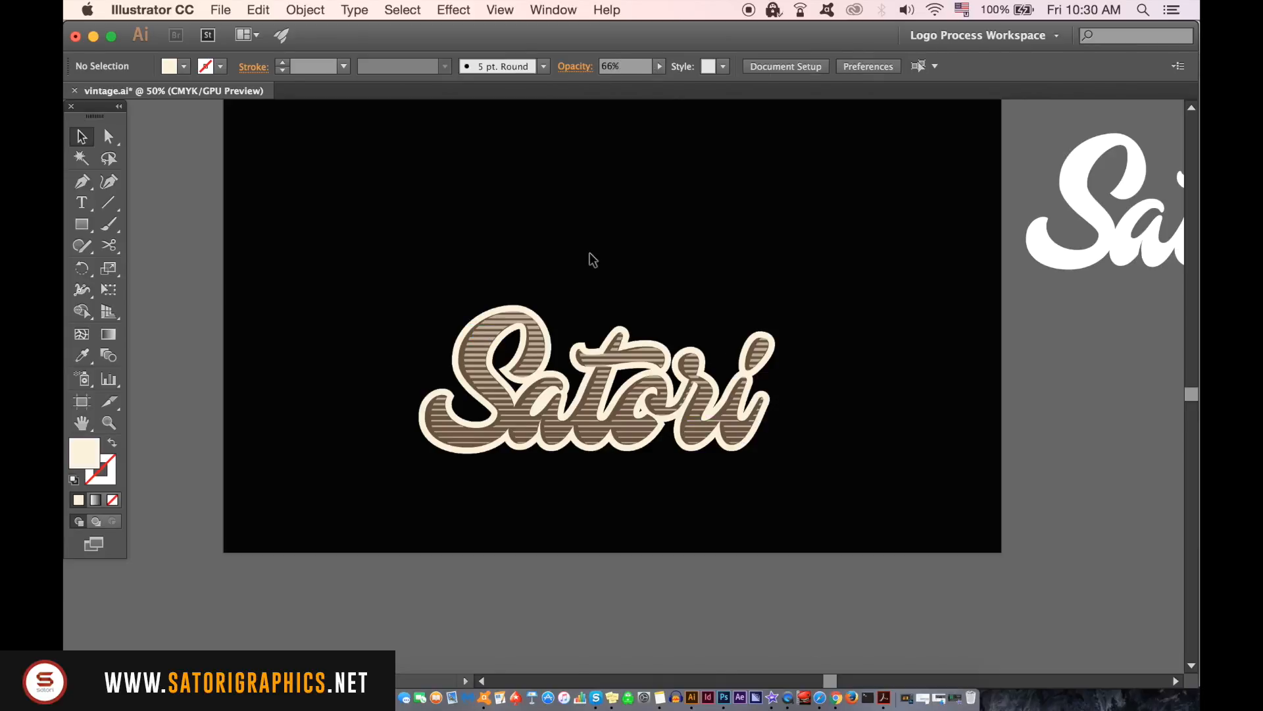
Step: Move the entire striped Satori wordmark up on the artboard and bring it to the front
left_click_drag(589, 253, 520, 315)
left_click(654, 502)
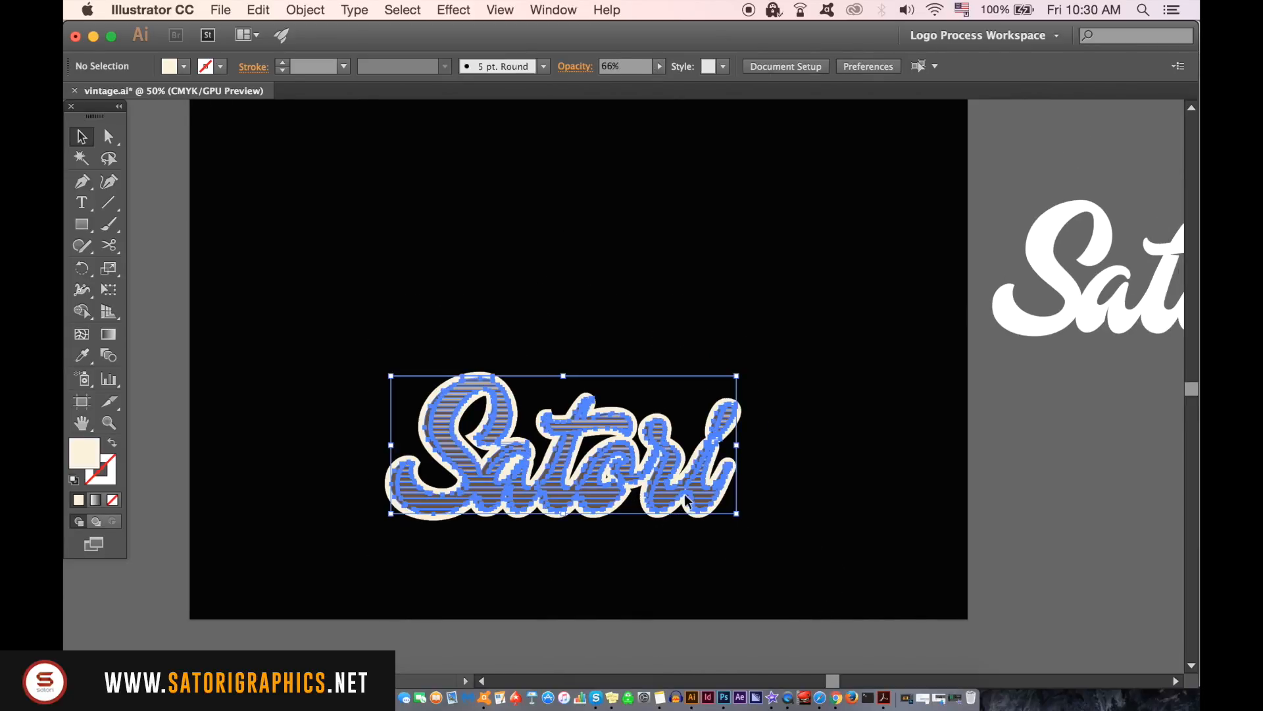
left_click_drag(682, 485, 676, 342)
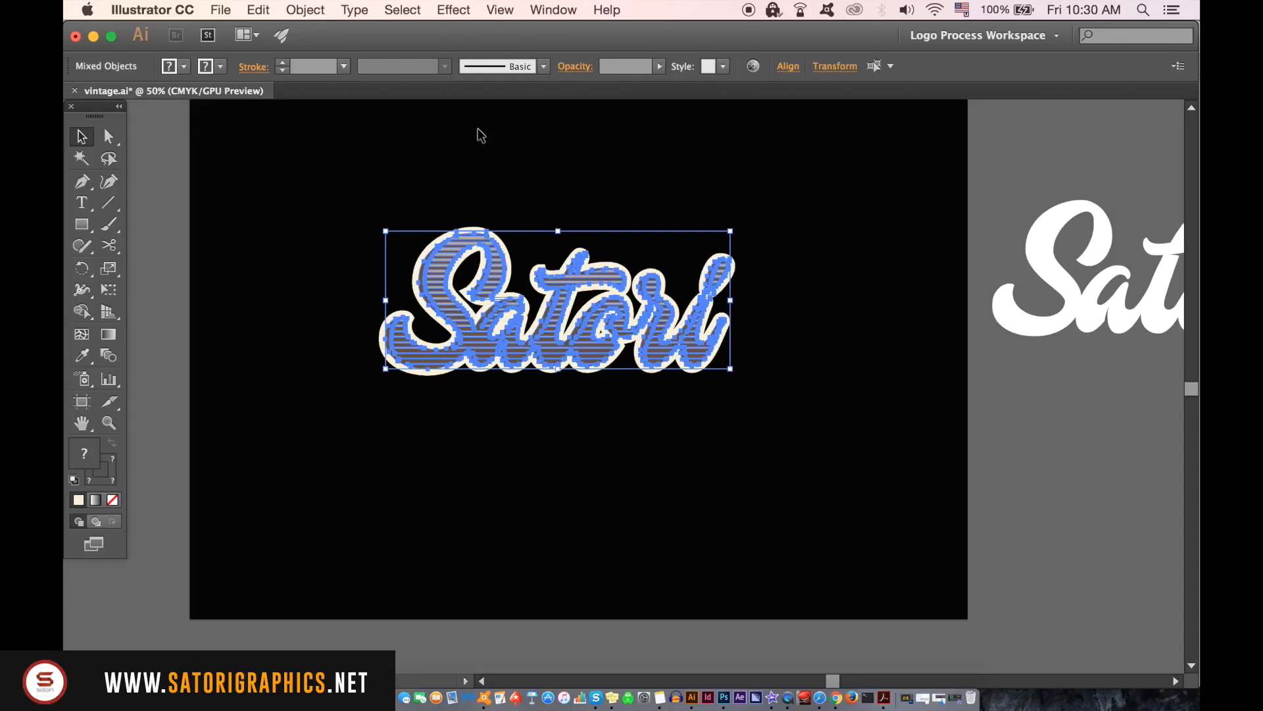
left_click(289, 8)
mouse_move(339, 50)
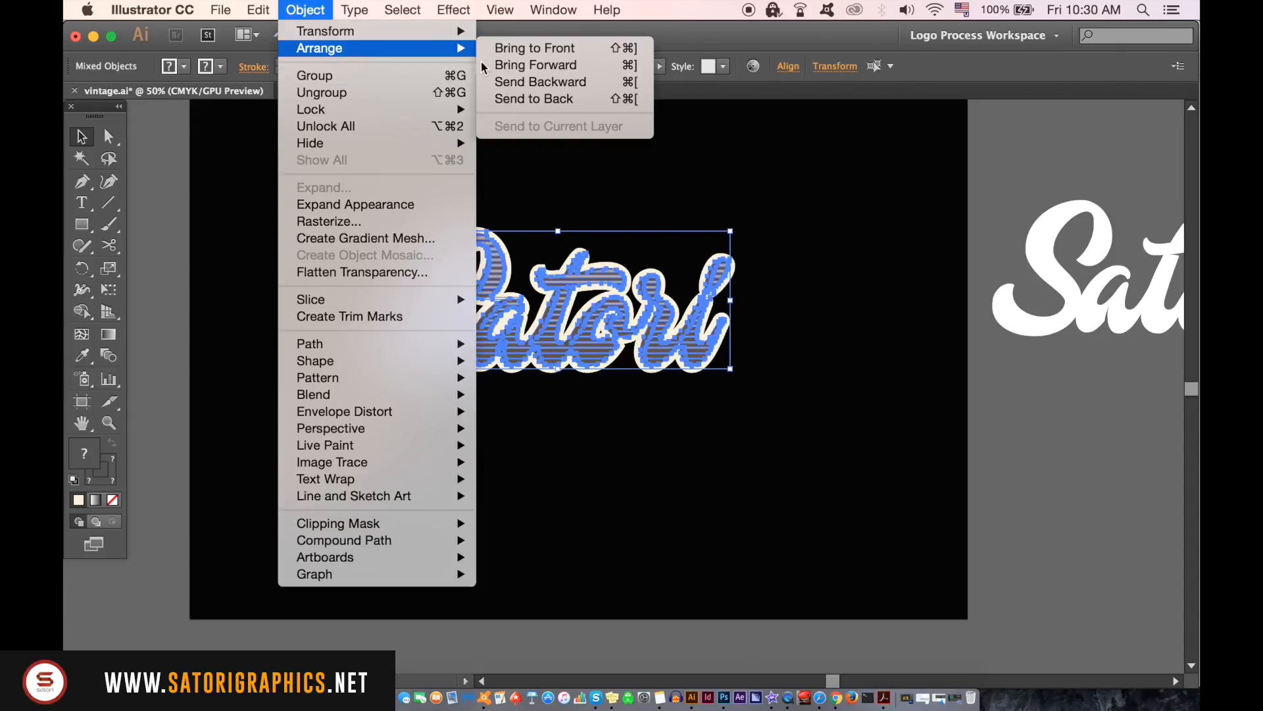
left_click(563, 56)
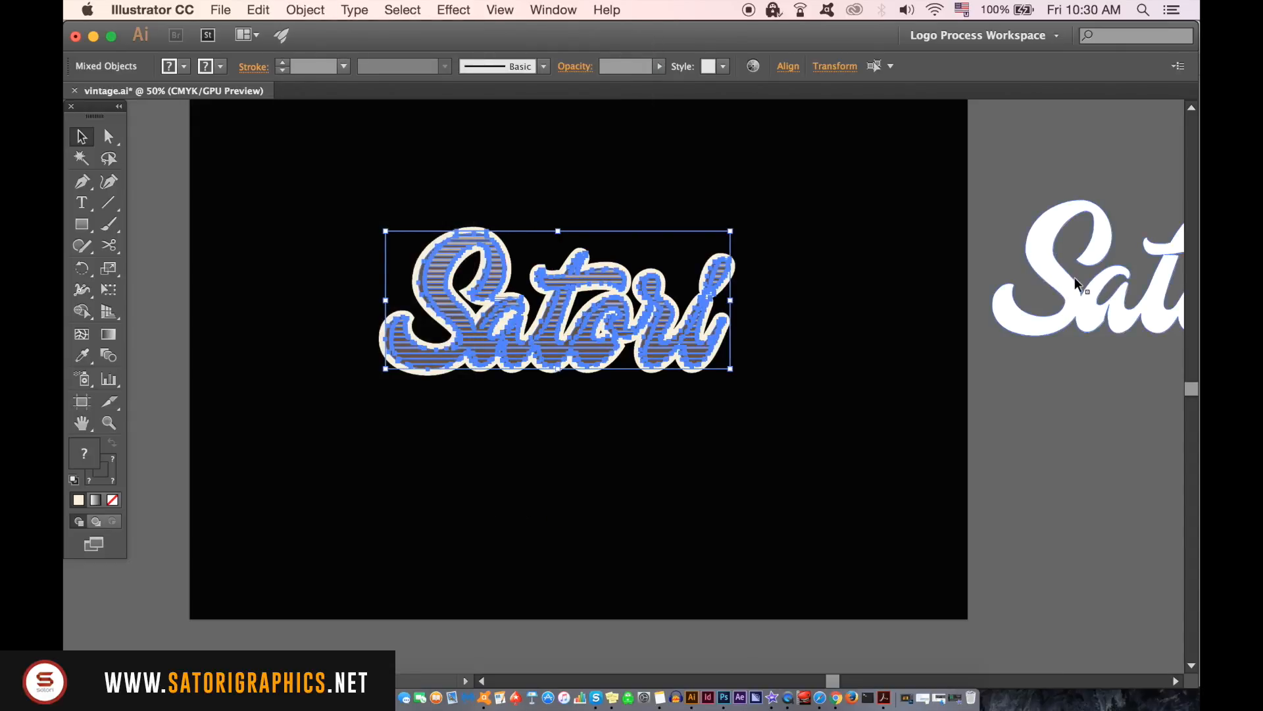
Step: Place the white Satori lettering behind the wordmark, offset slightly downward, and fill it with dark brown as a shadow
left_click_drag(1008, 287, 408, 342)
double_click(86, 455)
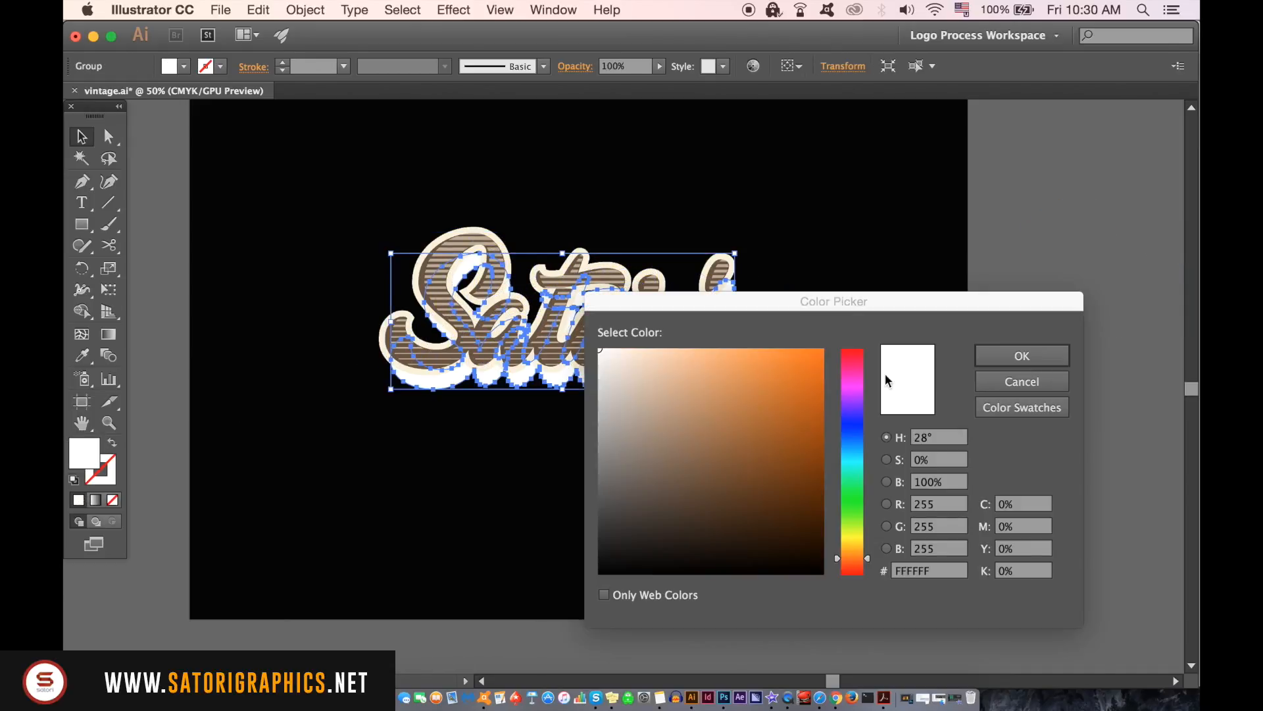
left_click(1022, 356)
left_click(924, 344)
Step: Nudge the dark brown shadow lettering up slightly beneath the wordmark
key("super+plus")
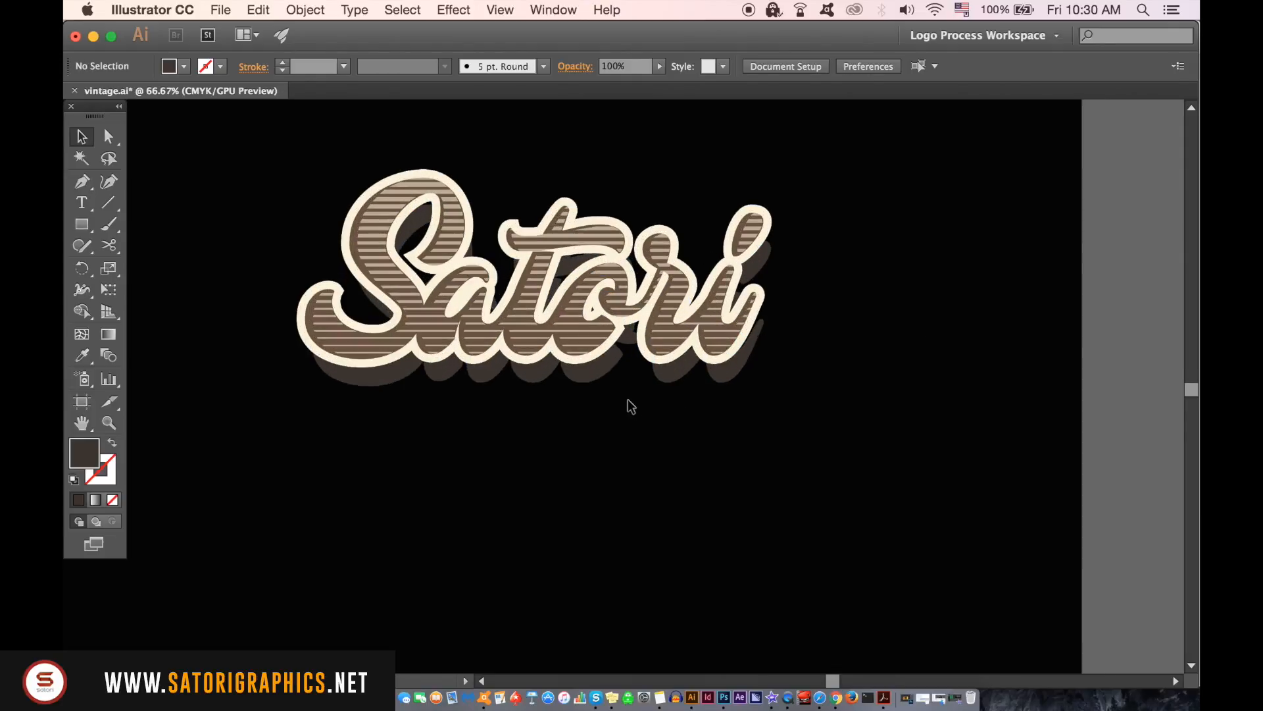
left_click_drag(628, 402, 710, 455)
left_click(674, 432)
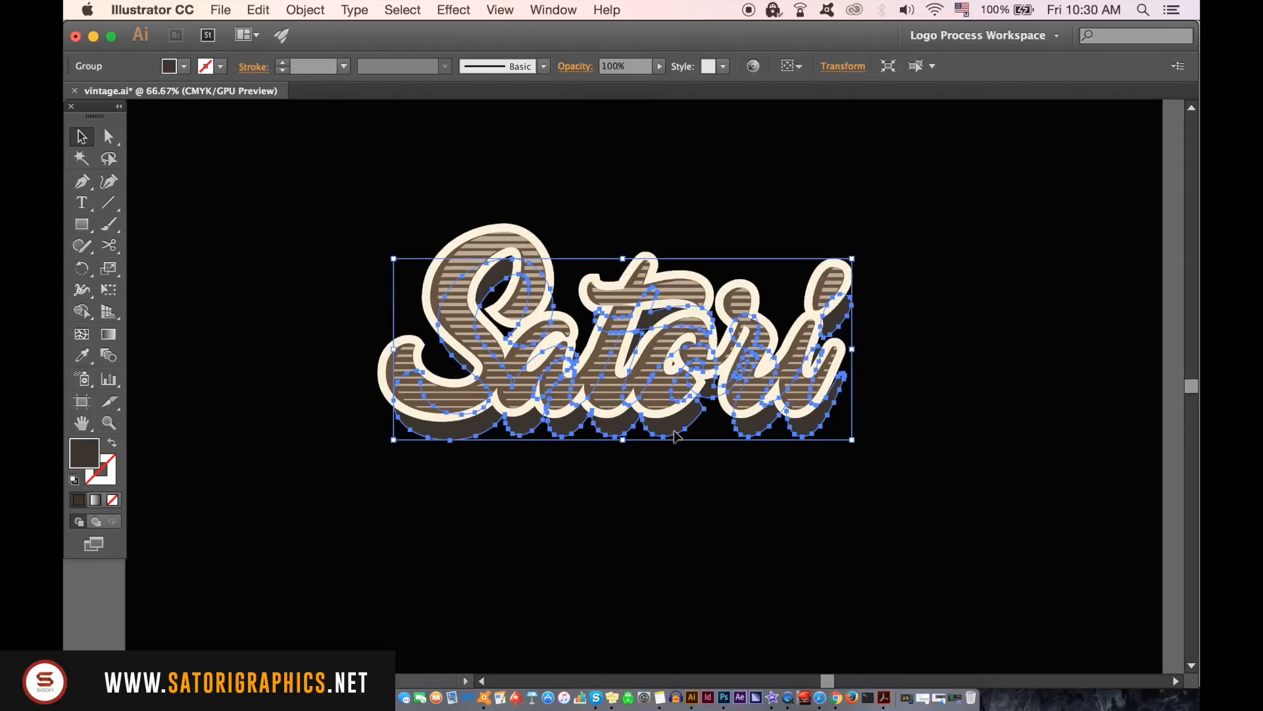
key("Up")
key("Up")
key("Up")
key("Up")
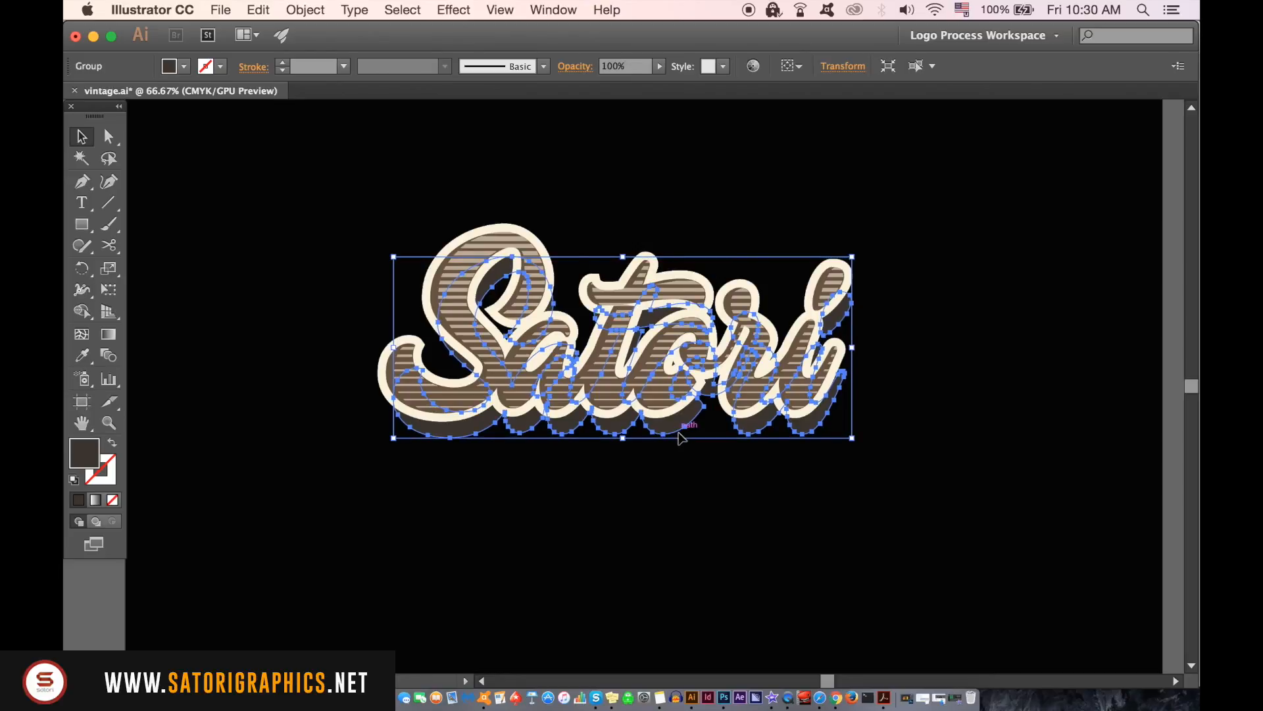
left_click(724, 527)
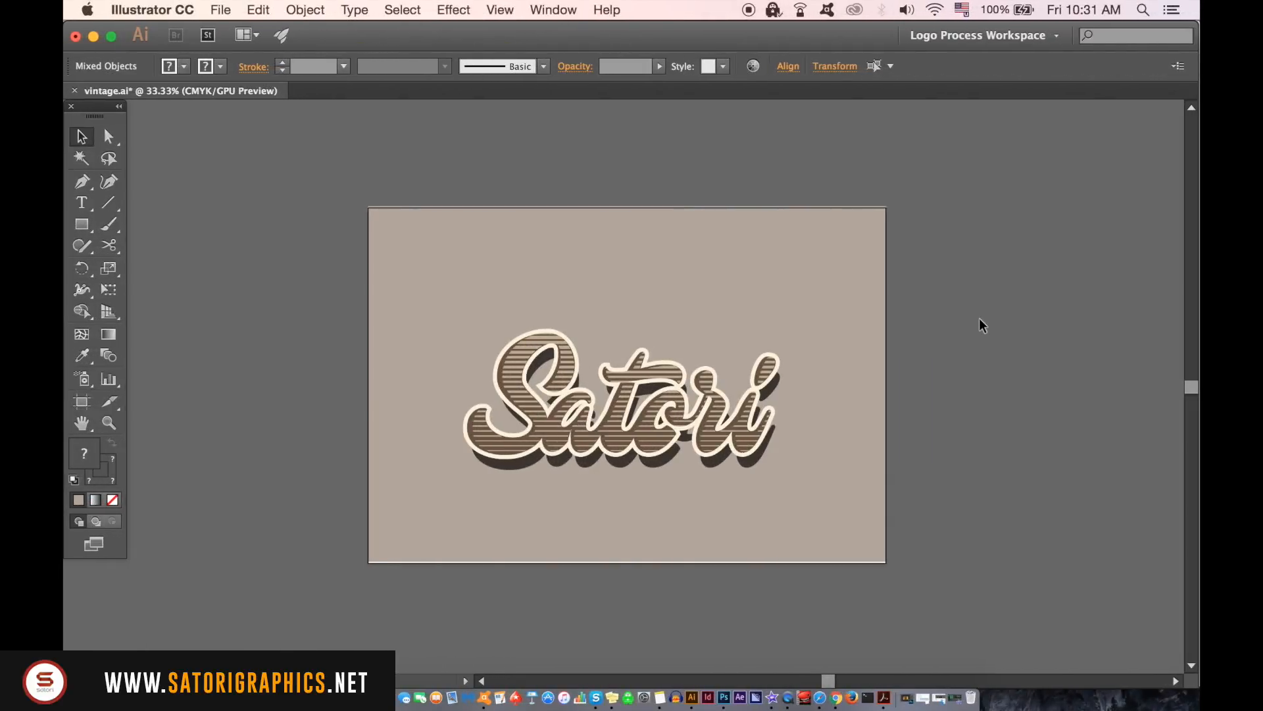
Step: Move the shadow's anchor points between the o and r up so its edge tucks behind the cream outline
left_click(980, 319)
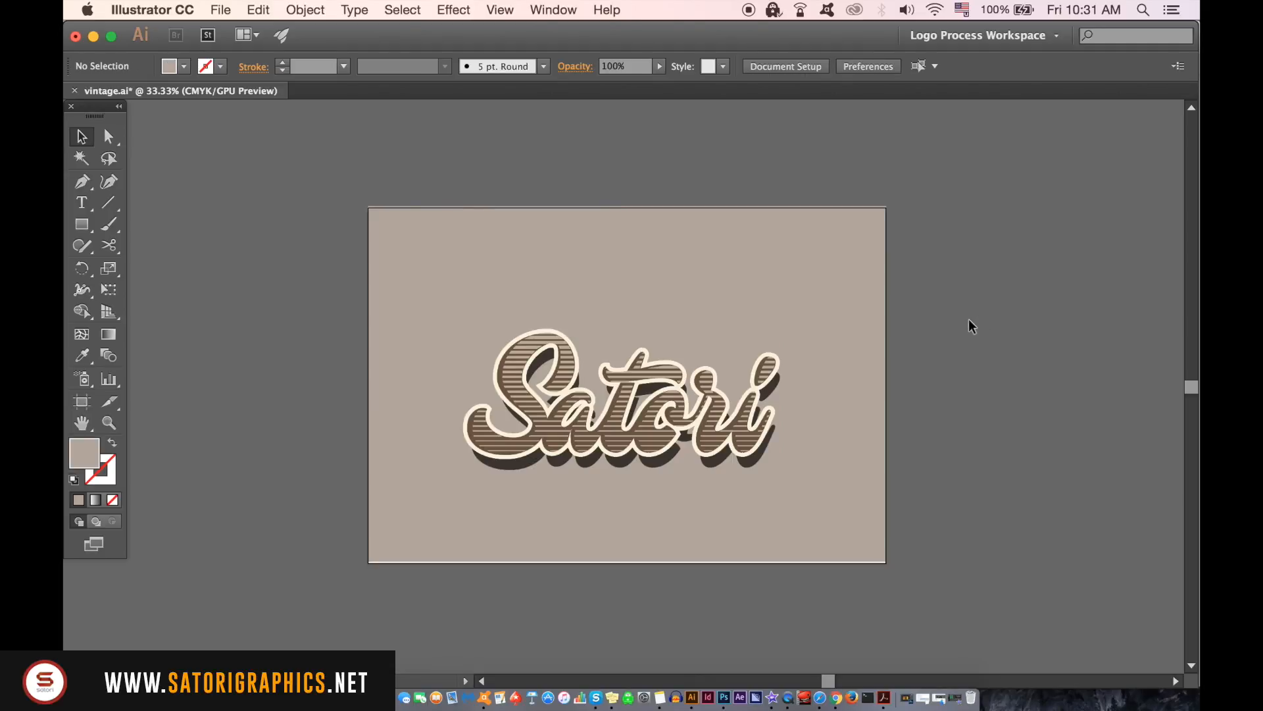
scroll(835, 342, "up", 1)
left_click_drag(834, 341, 925, 247)
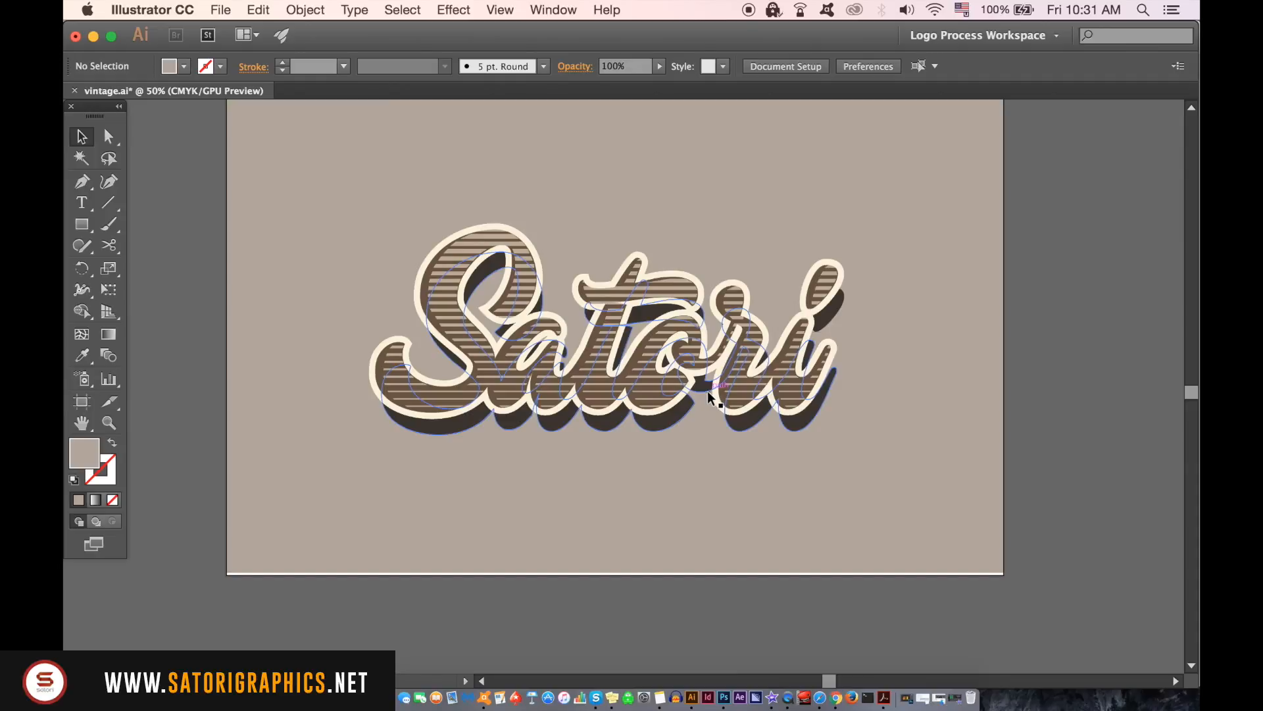
left_click(109, 136)
key("super+equal")
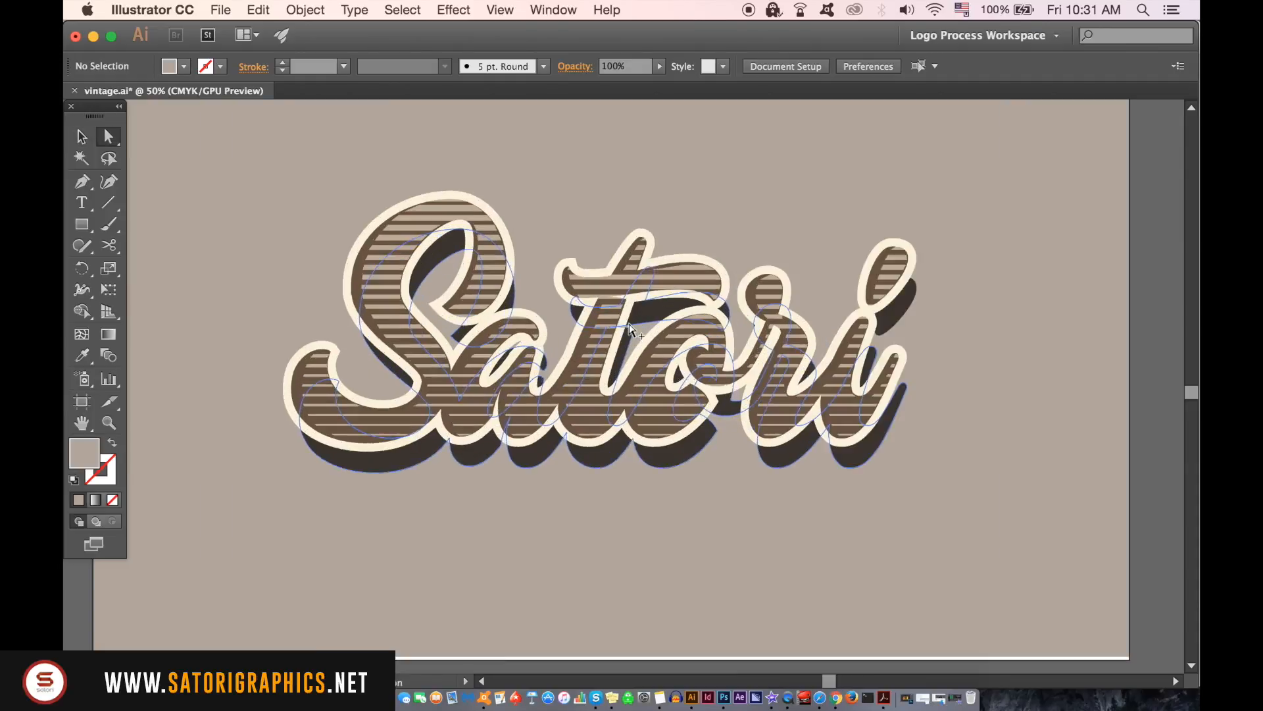
key("super+equal")
key("super+equal")
left_click_drag(778, 376, 647, 335)
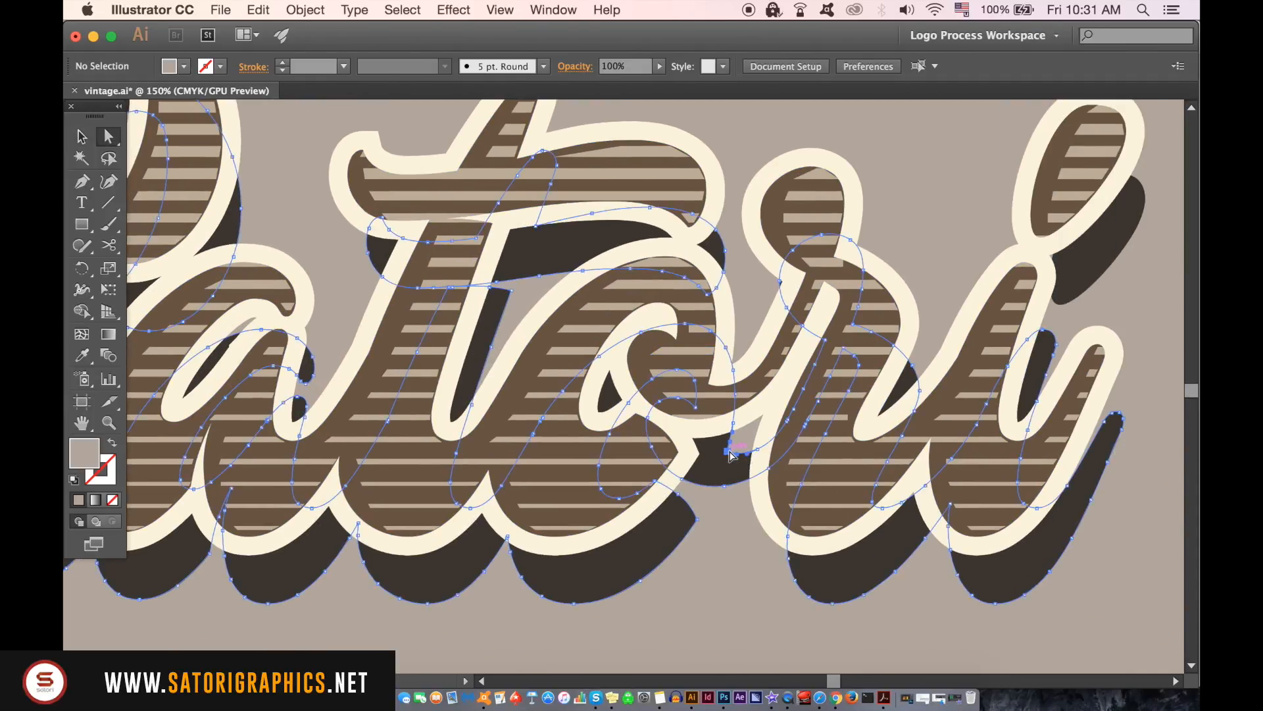
left_click(729, 452)
left_click_drag(731, 452, 749, 425)
left_click(743, 507)
left_click(759, 446)
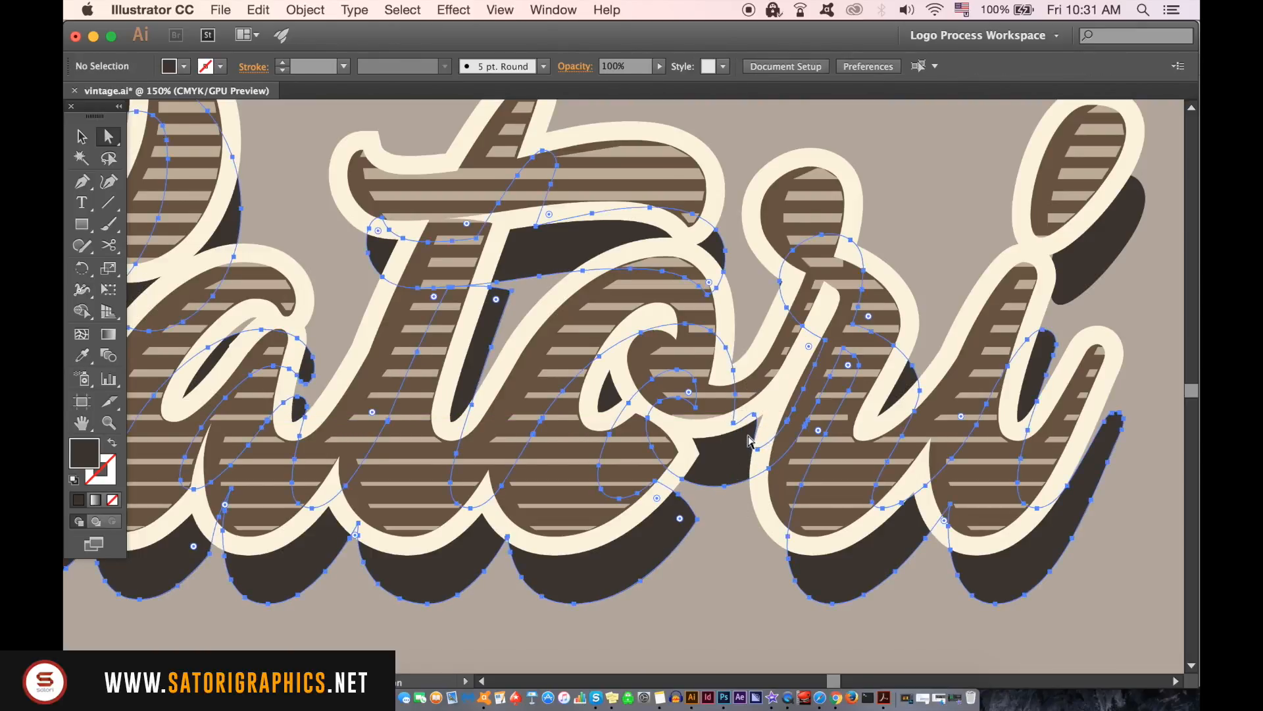
left_click_drag(758, 448, 768, 409)
left_click(732, 520)
Step: Move up the shadow's corner points beside the t's stem and at the lower right of the o
left_click_drag(513, 284, 496, 257)
left_click(523, 295)
left_click_drag(516, 346, 650, 281)
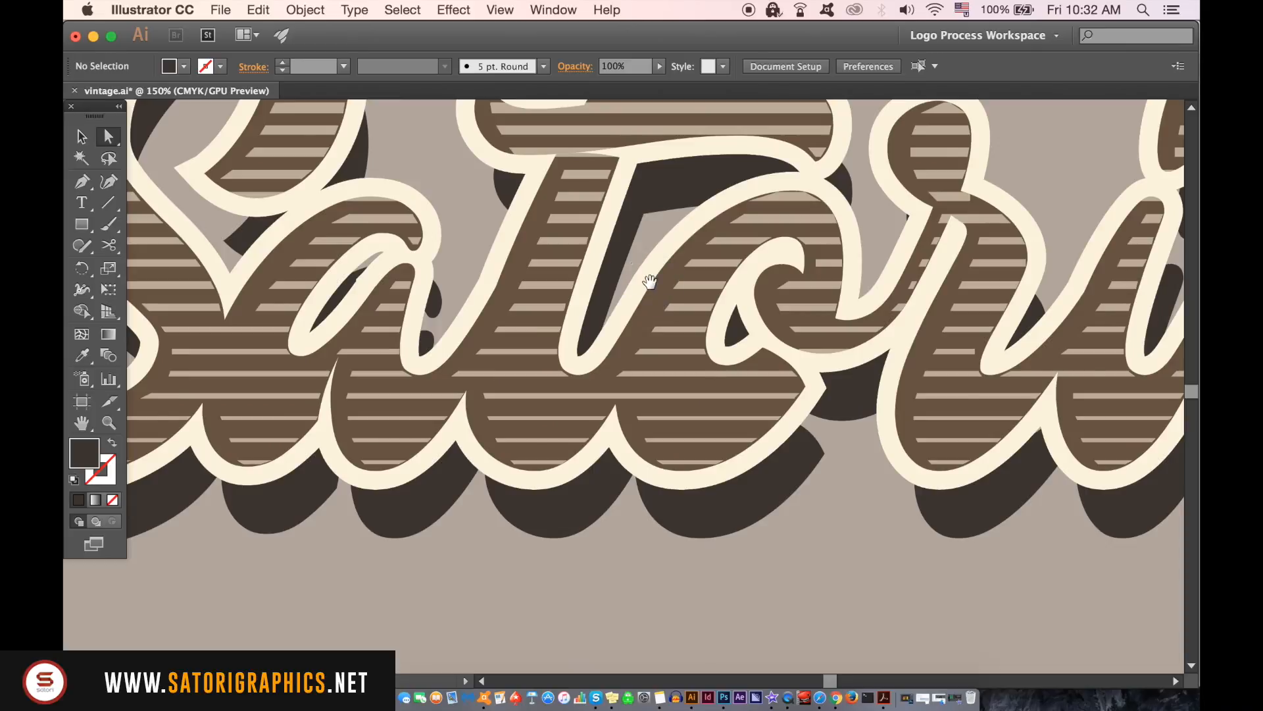
left_click_drag(580, 389, 489, 307)
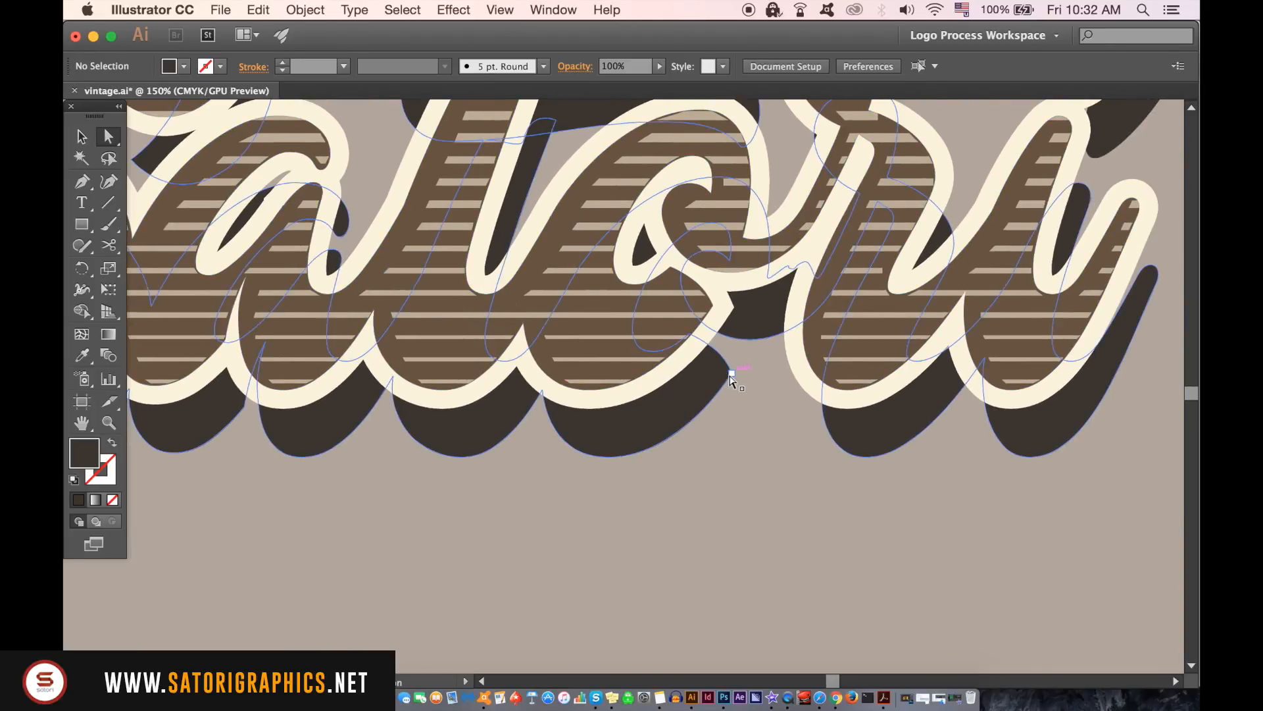
left_click_drag(732, 373, 725, 316)
left_click(734, 455)
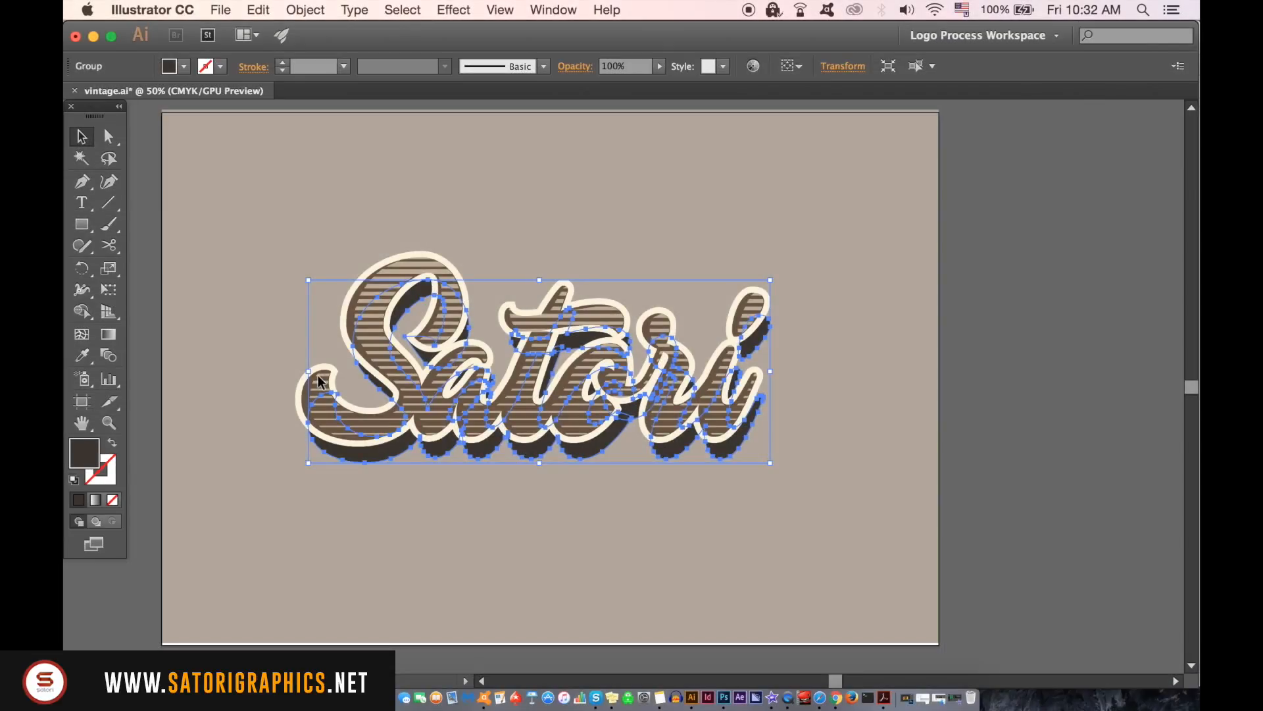
Step: Start a Drop Shadow effect on the dark shadow lettering with the preview turned on
left_click(304, 9)
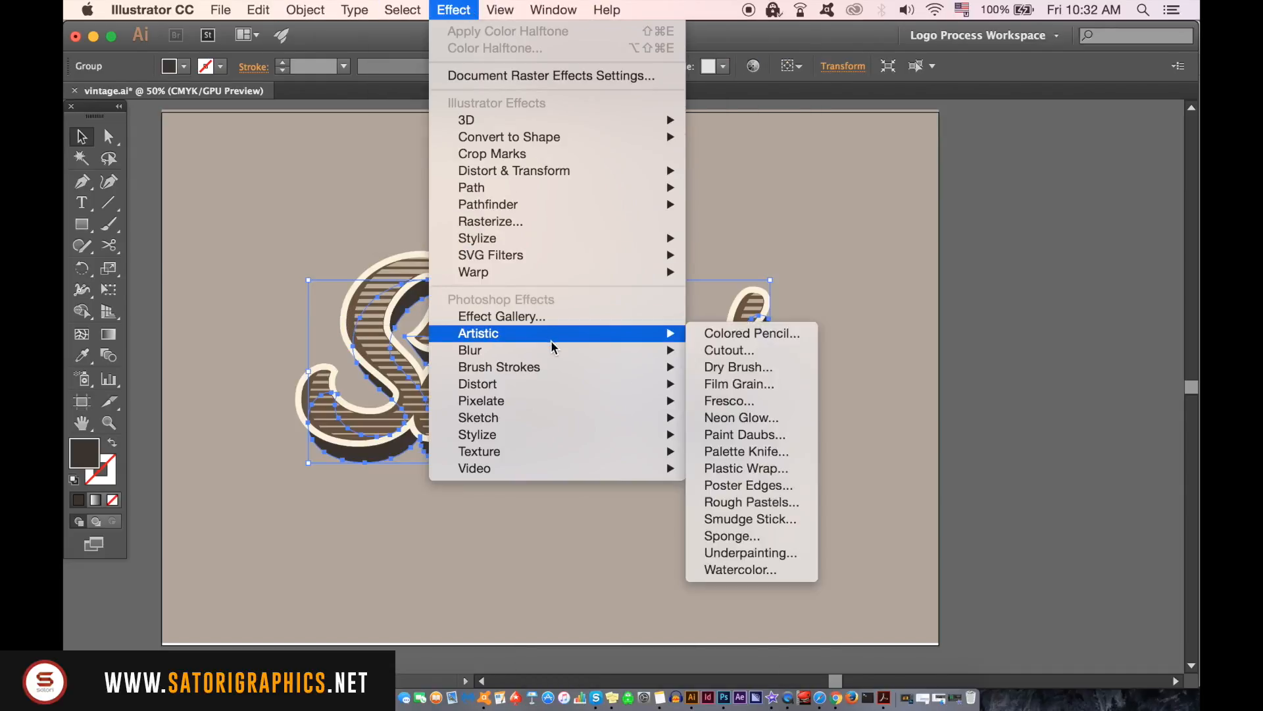
mouse_move(572, 237)
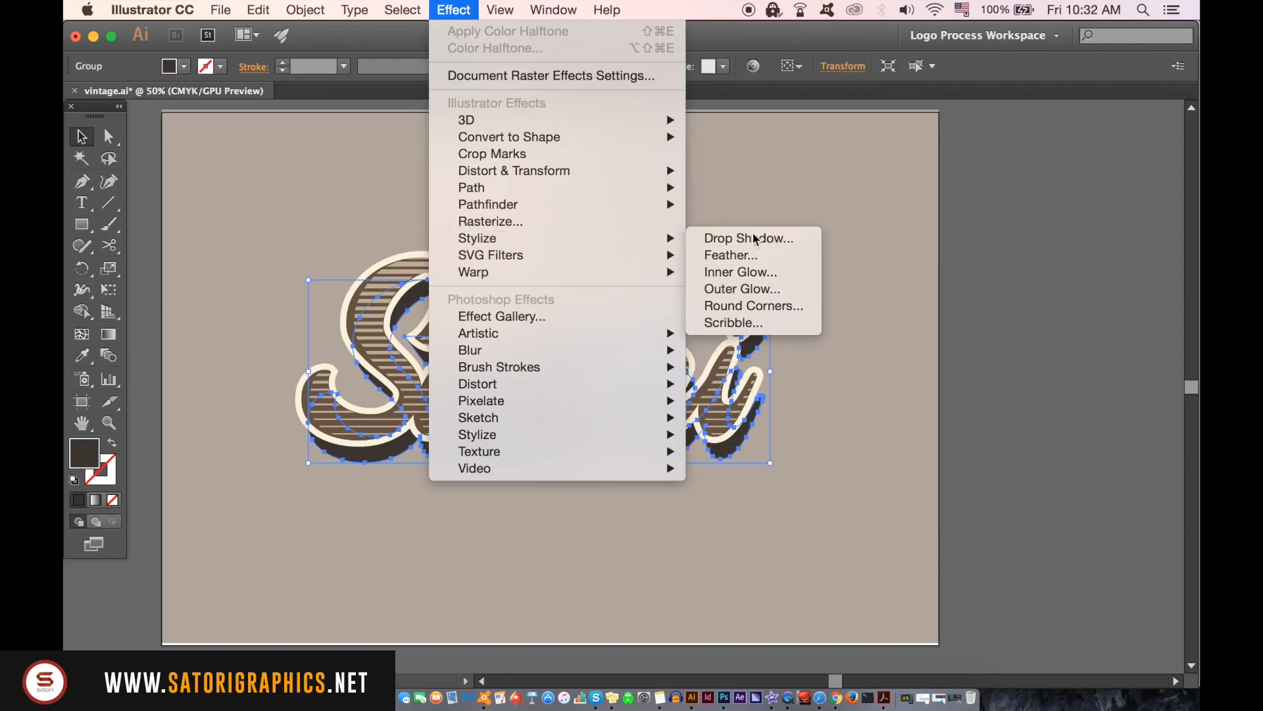
left_click(952, 289)
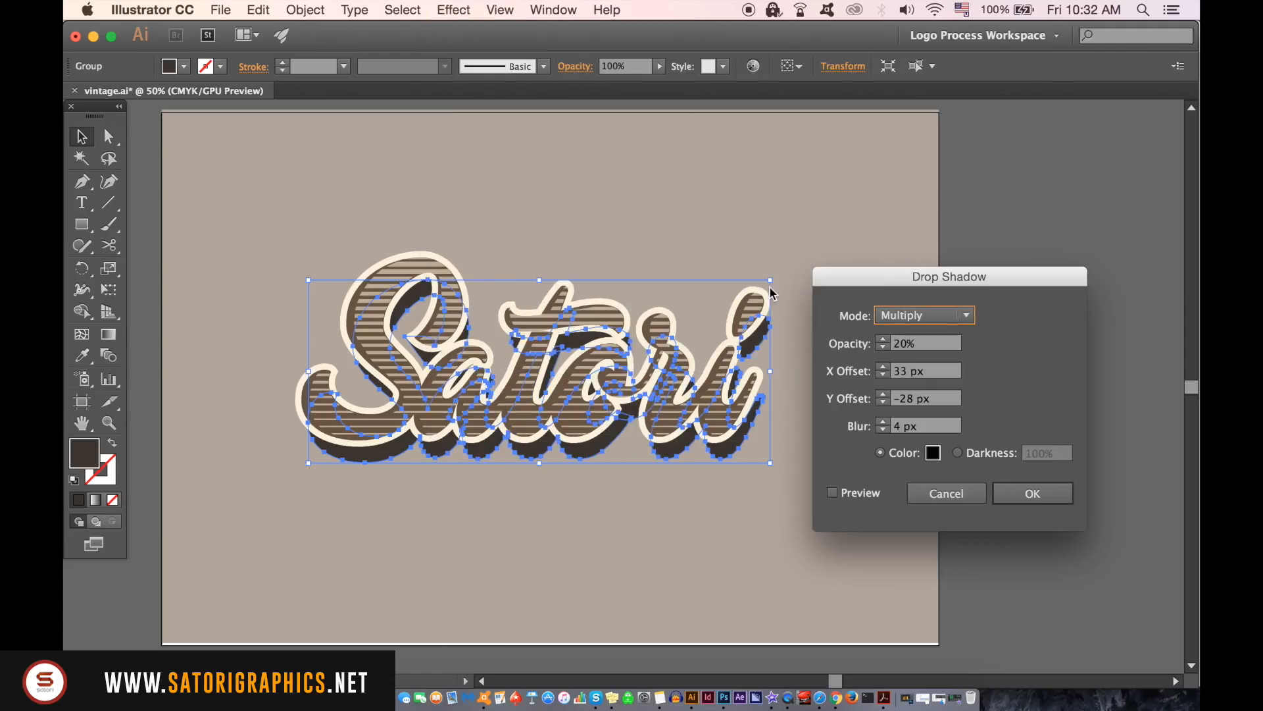
left_click(866, 498)
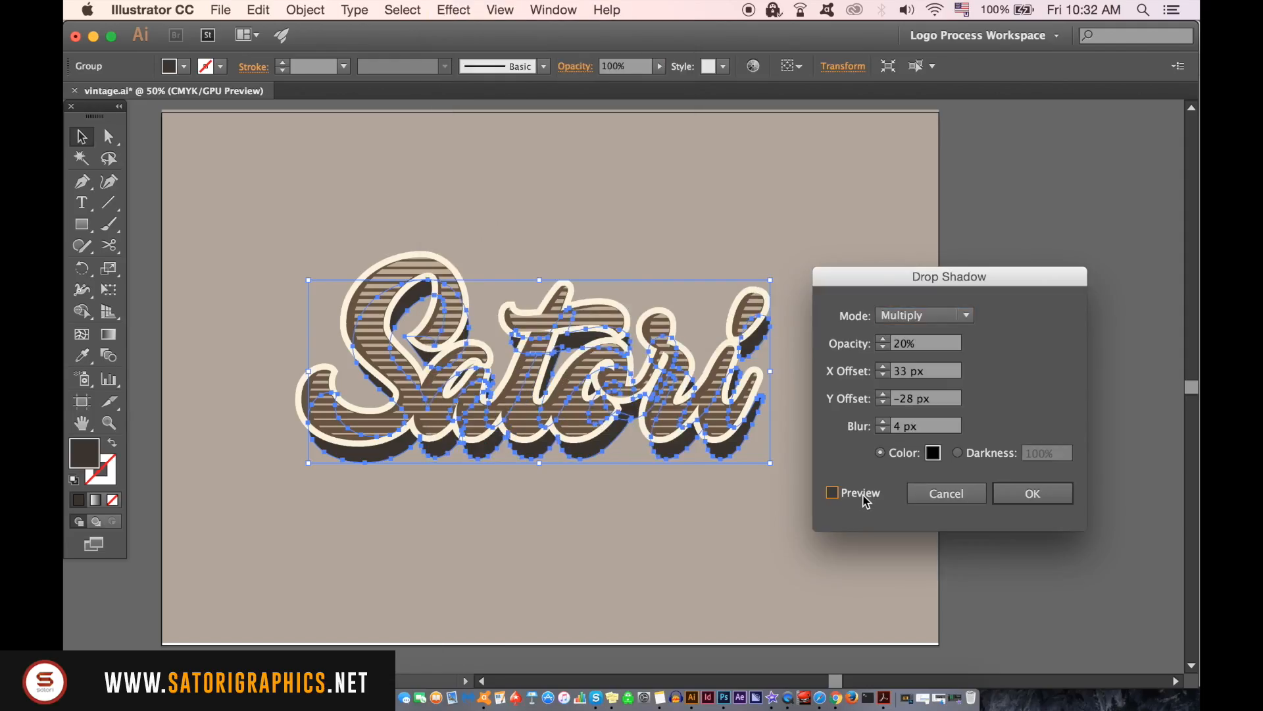
left_click(865, 495)
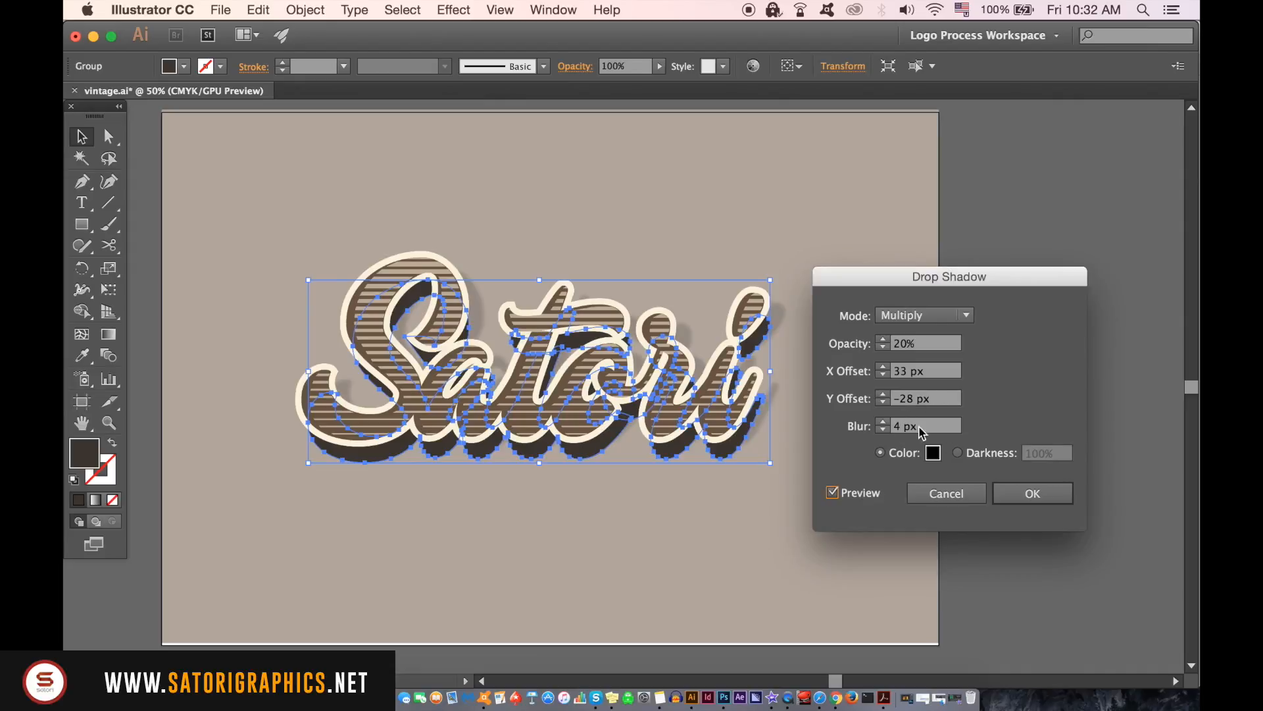
Step: Try the drop shadow with X offsets of -20 px and -25 px and a Y offset of 30 px
double_click(900, 371)
type("-20")
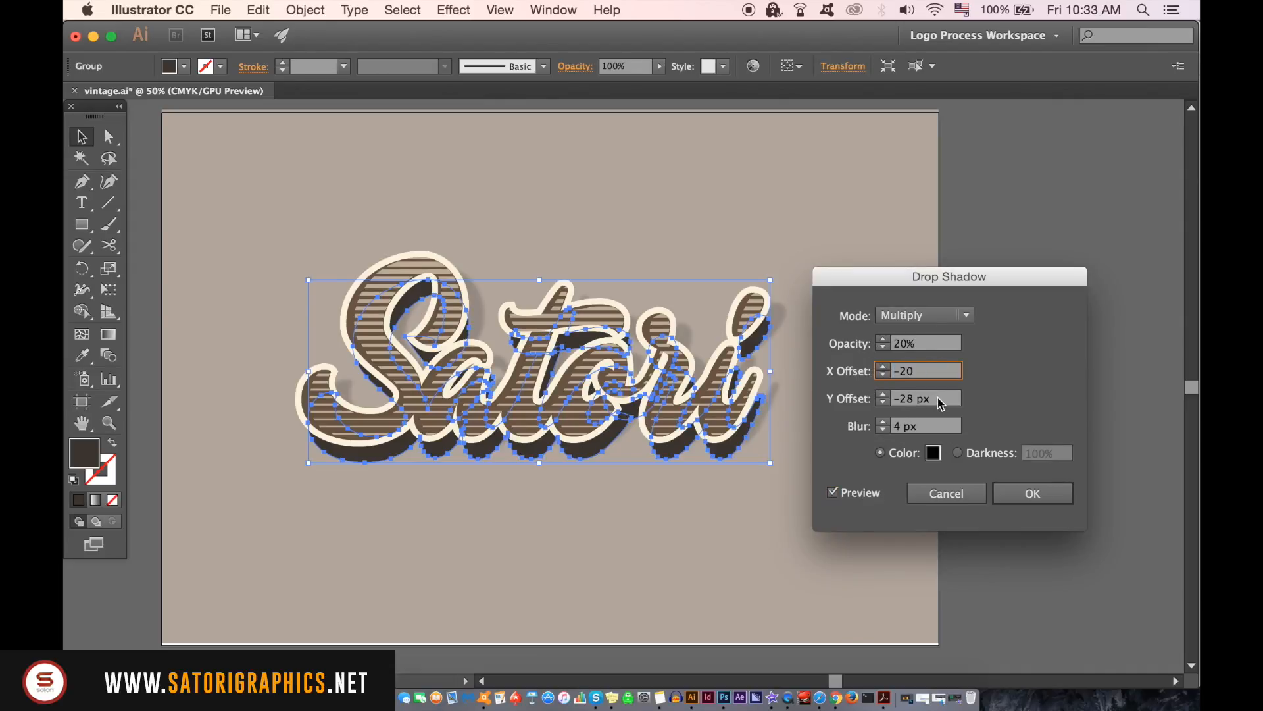
left_click(941, 399)
type("30")
left_click(937, 374)
left_click_drag(937, 398, 862, 397)
left_click(882, 394)
left_click_drag(934, 371, 858, 373)
type("-25")
key("Tab")
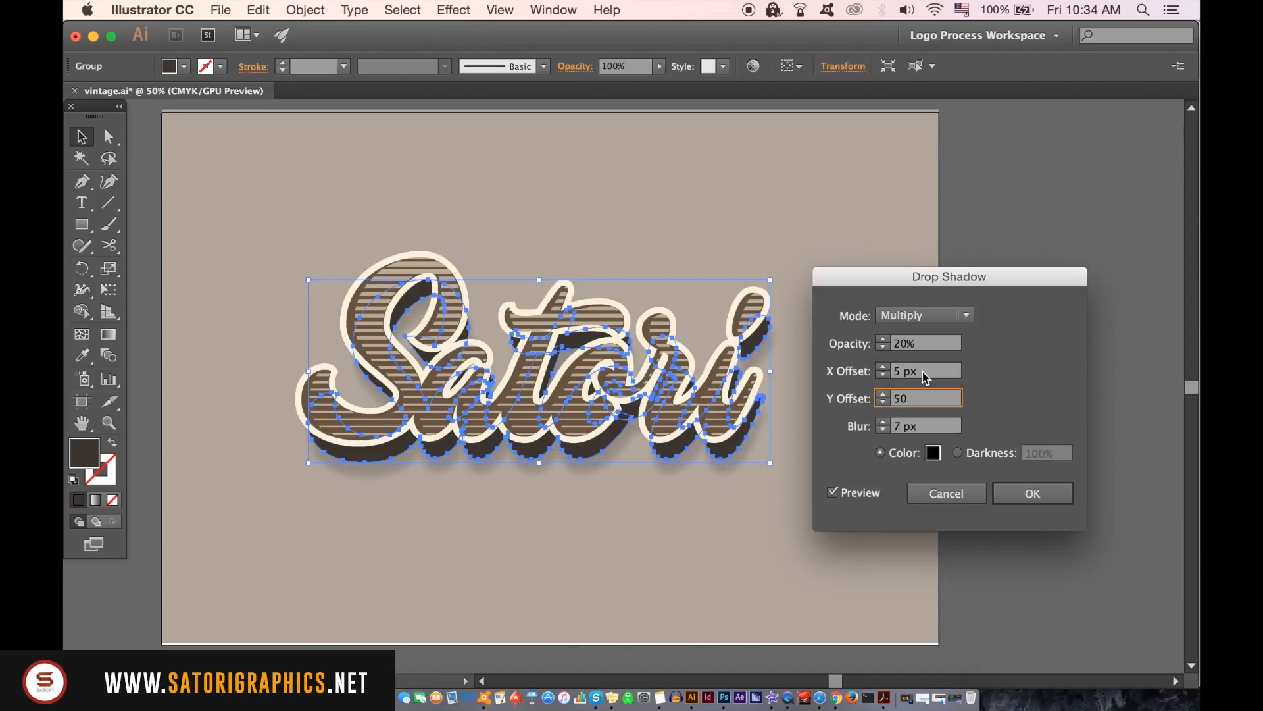
Step: Set the drop shadow's X offset to 15 px and apply it with a 50 px Y offset and 7 px blur
key("Tab")
left_click_drag(923, 372, 862, 373)
type("10")
left_click(914, 399)
type("15")
left_click(934, 396)
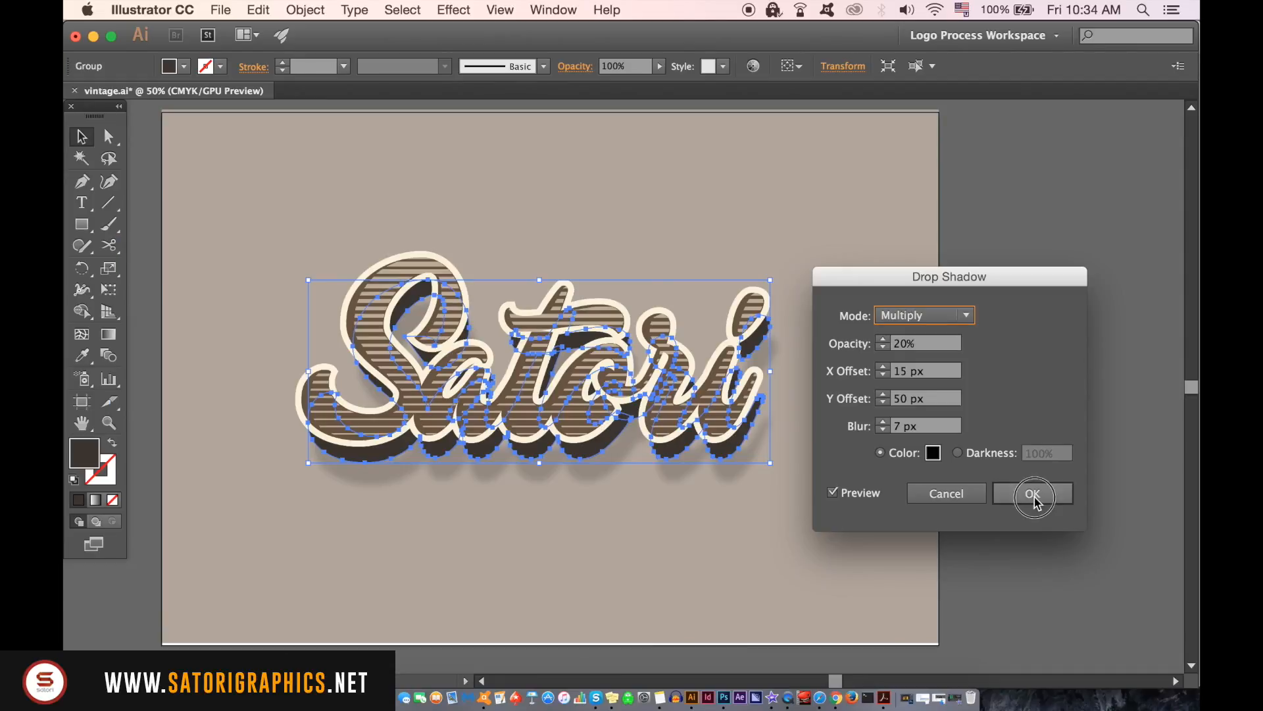
left_click(815, 591)
scroll(981, 448, "down", 2)
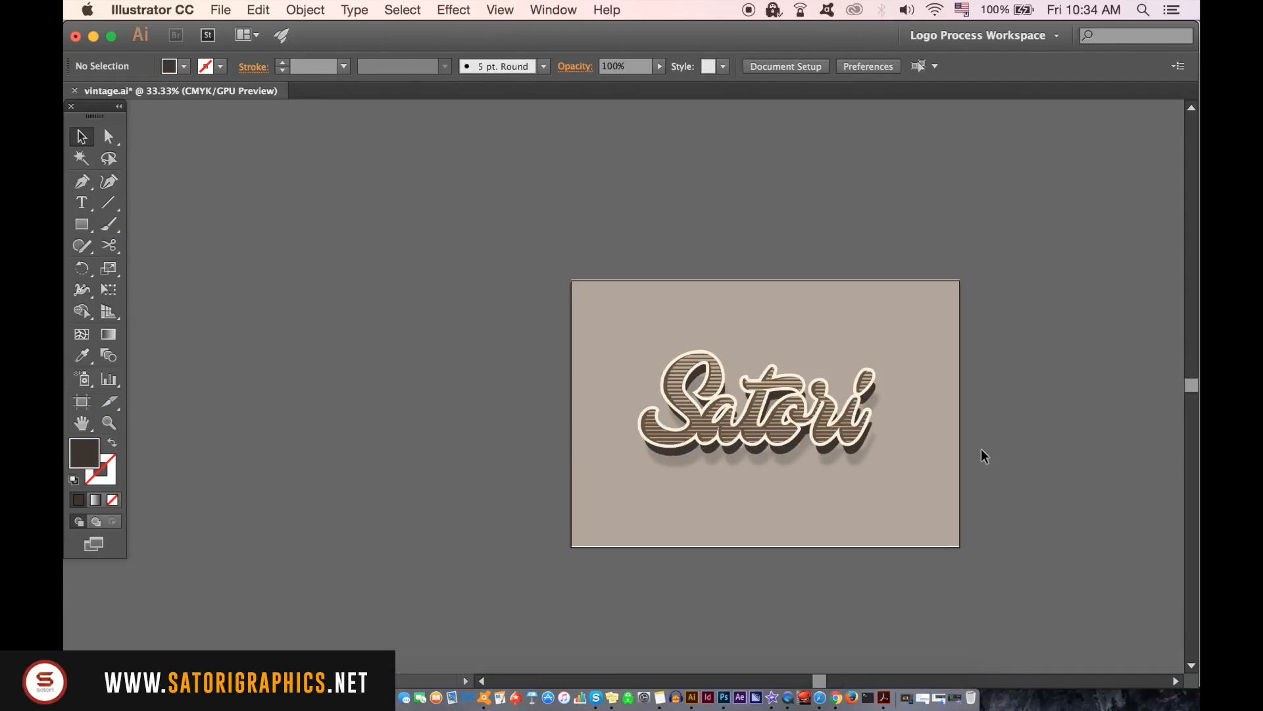
scroll(981, 448, "up", 1)
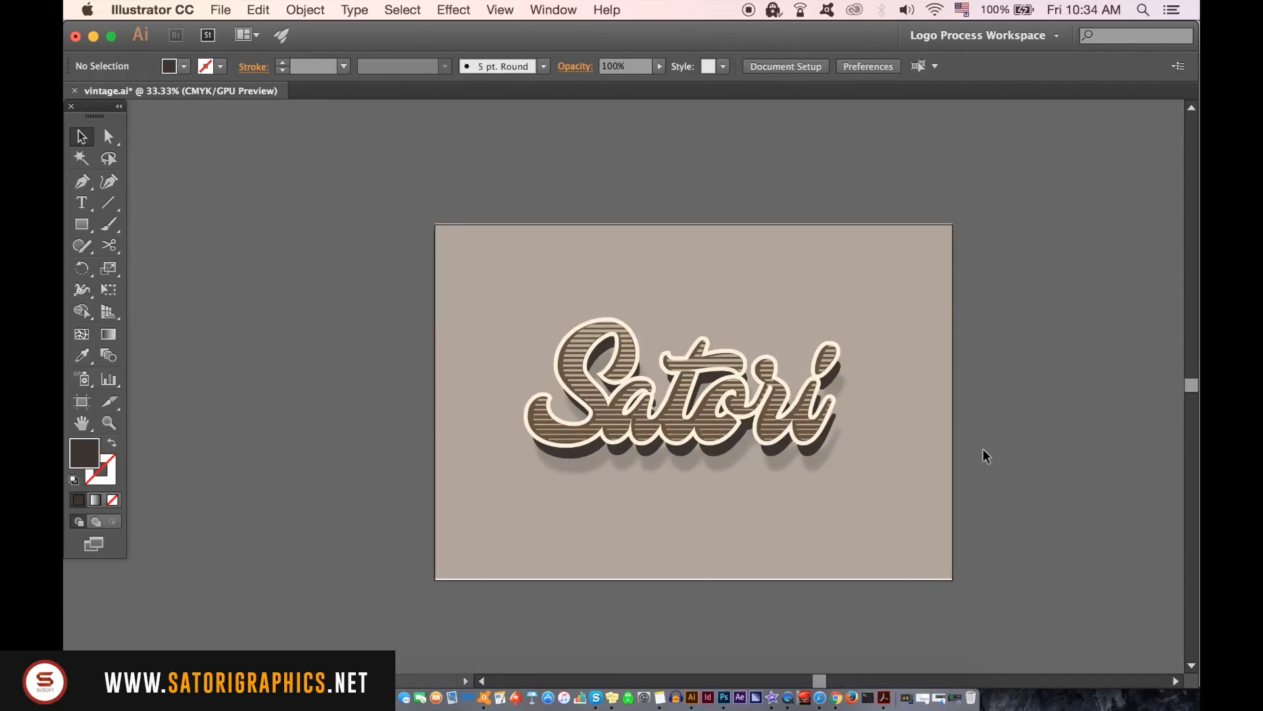